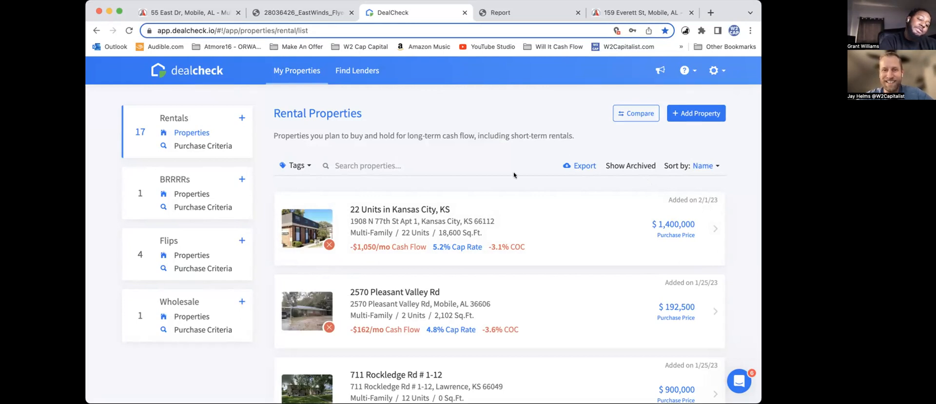
# Step: Detach the report and property listing pages from the browser window holding the rental property list
pyautogui.scroll(-1, 513, 171)
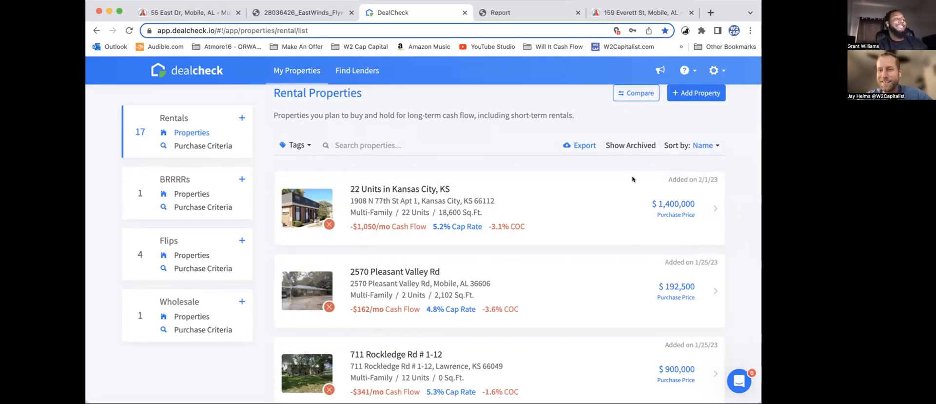
pyautogui.scroll(1, 634, 161)
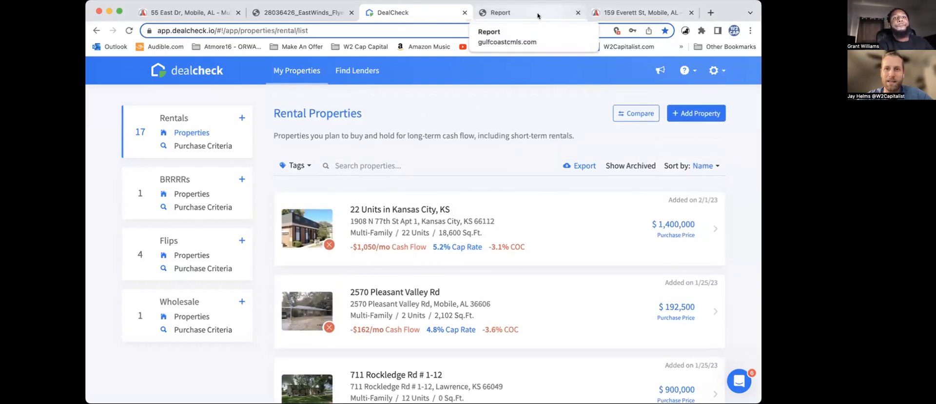
pyautogui.moveTo(538, 15); pyautogui.dragTo(547, 95)
pyautogui.moveTo(510, 19); pyautogui.dragTo(415, 95)
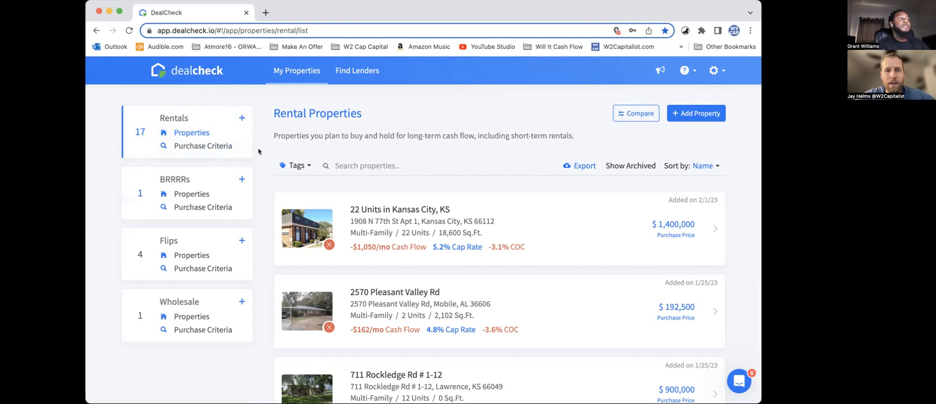
# Step: Open the purchase criteria for rentals and examine the purchase, valuation and cash flow rules
pyautogui.click(216, 147)
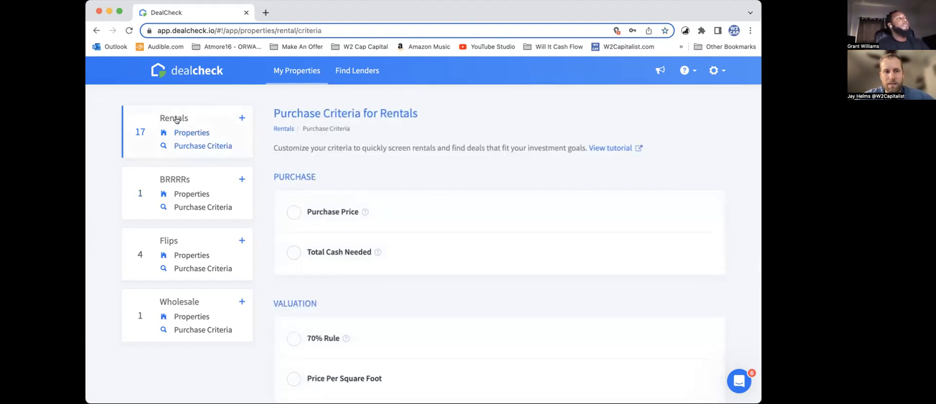
pyautogui.click(296, 75)
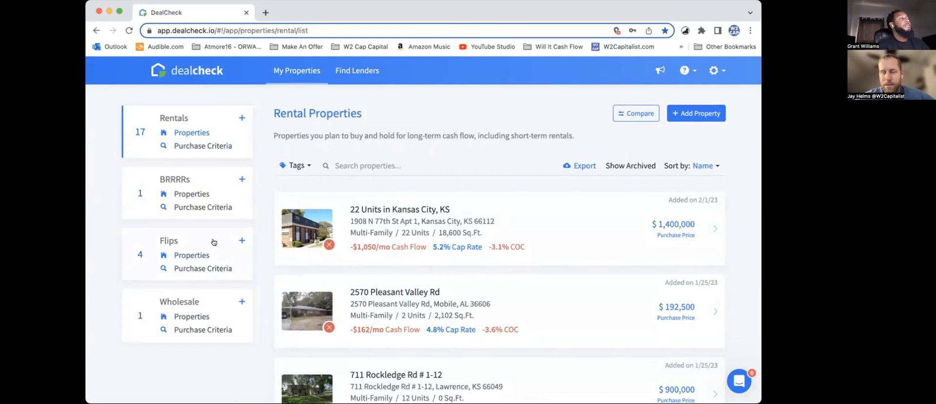
pyautogui.click(203, 146)
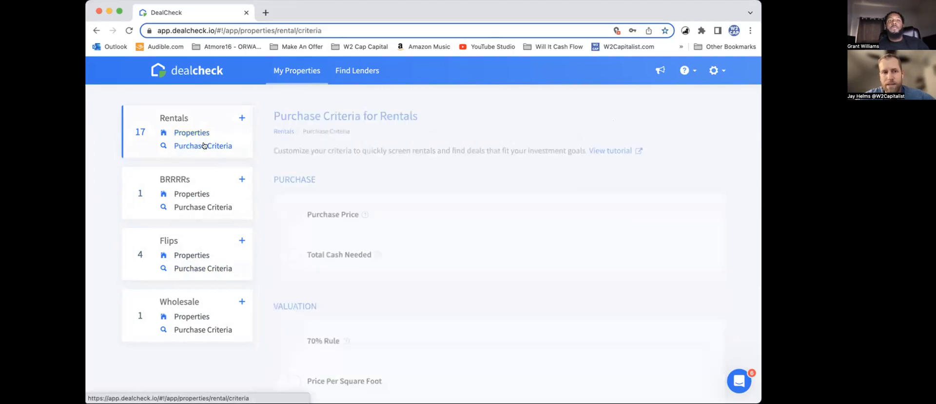
pyautogui.scroll(-5, 412, 143)
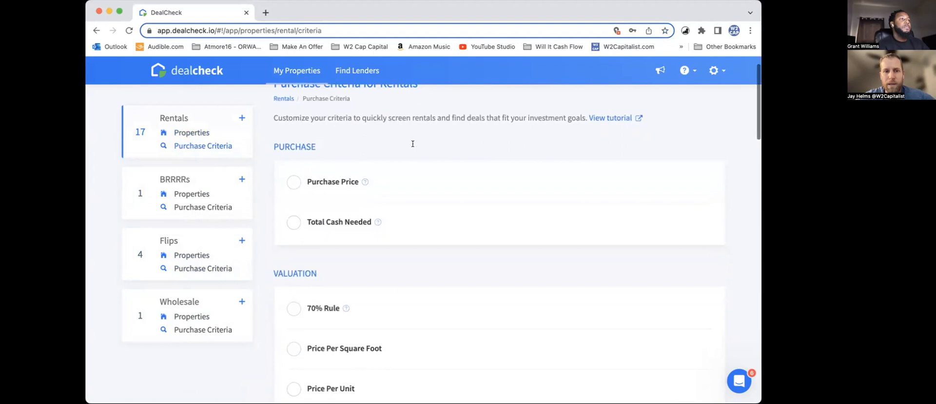
pyautogui.scroll(-3, 412, 146)
pyautogui.scroll(-2, 413, 147)
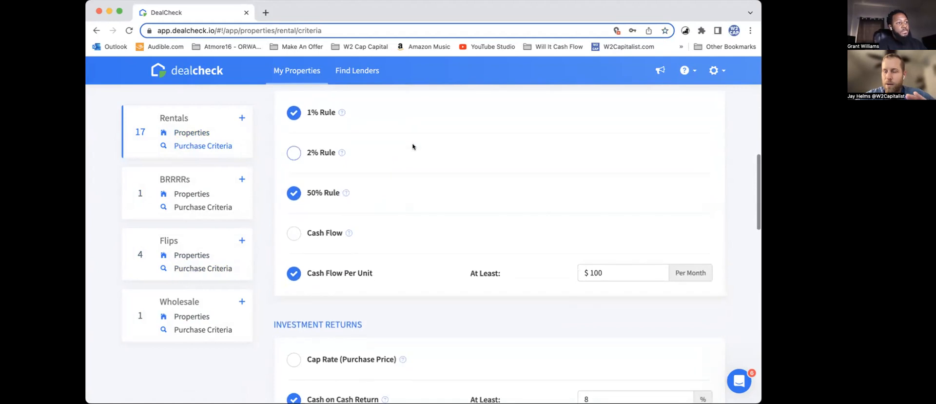
pyautogui.scroll(2, 412, 147)
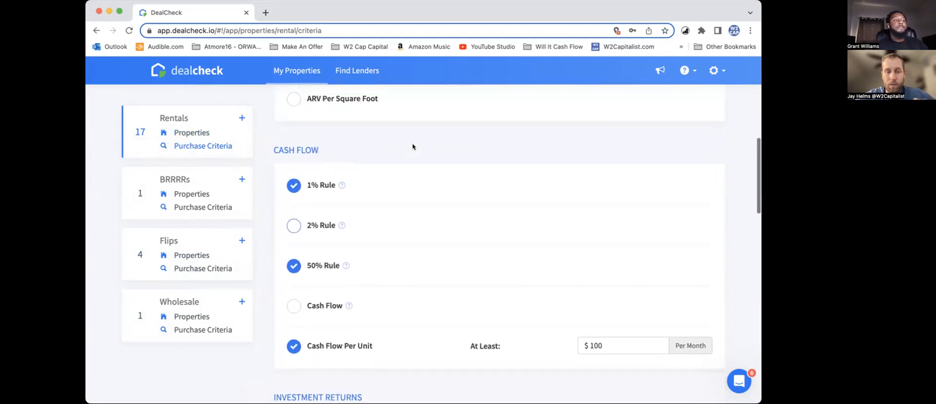
pyautogui.scroll(-1, 413, 146)
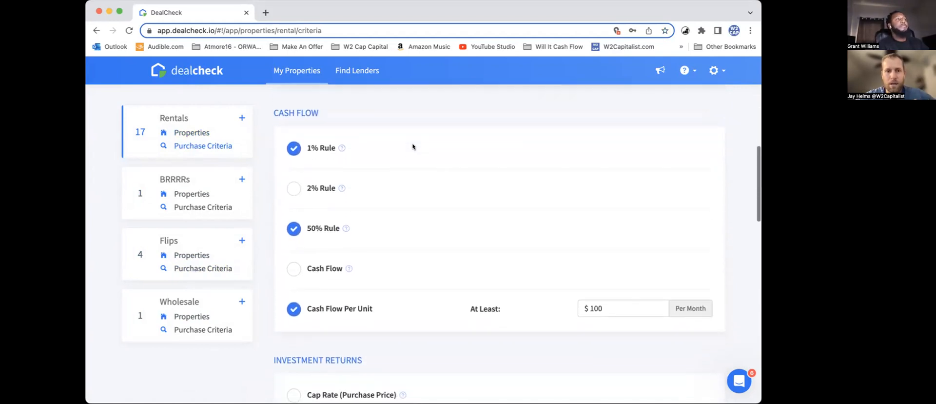
pyautogui.scroll(-2, 425, 220)
pyautogui.scroll(4, 427, 217)
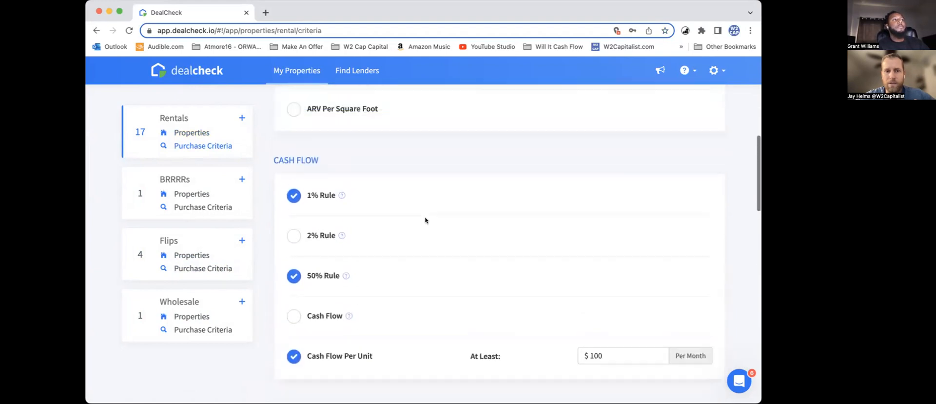
# Step: Review the investment return and financial ratio thresholds in the rental purchase criteria
pyautogui.scroll(-2, 425, 219)
pyautogui.scroll(-4, 364, 226)
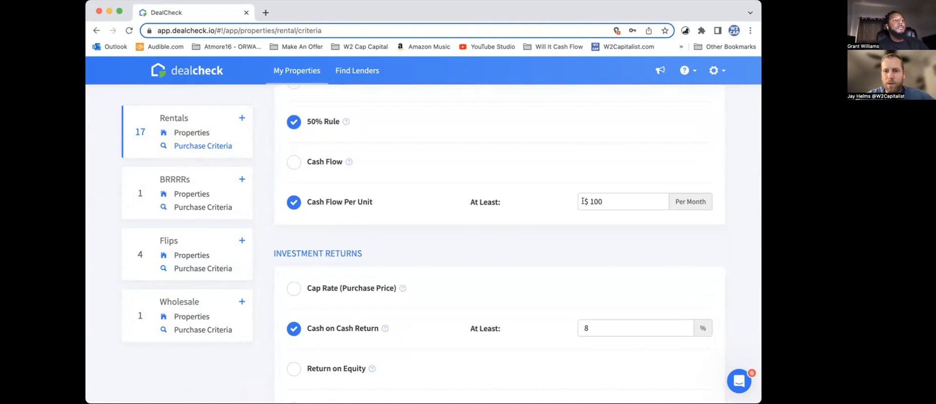
pyautogui.scroll(-5, 601, 216)
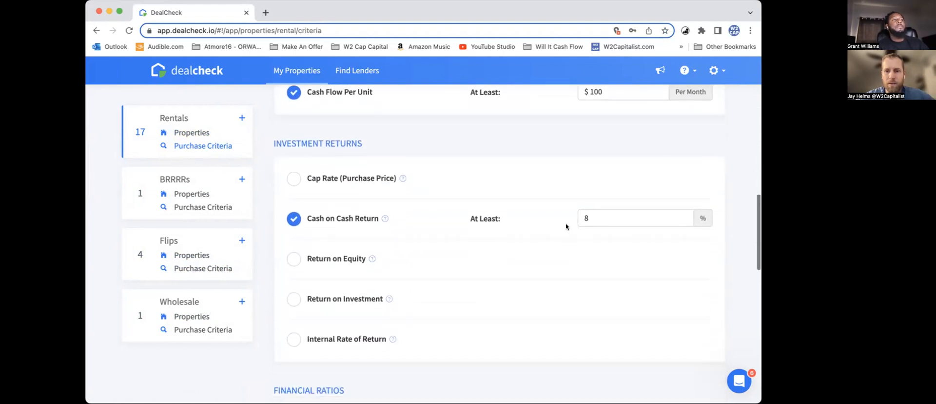
pyautogui.scroll(-15, 592, 218)
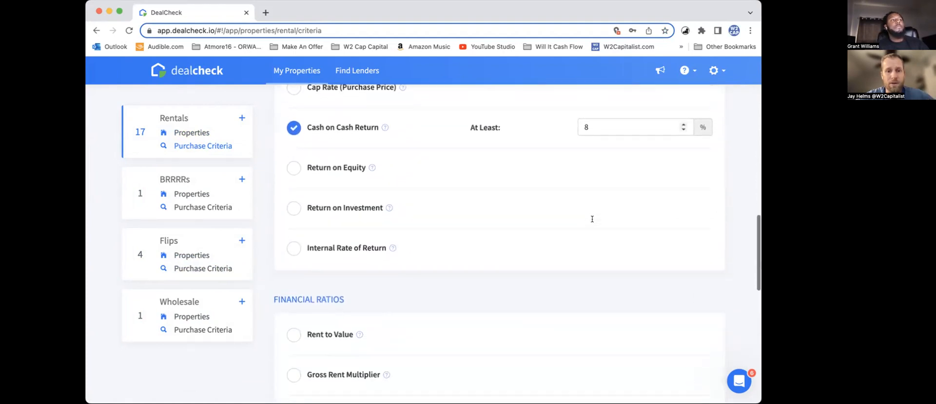
pyautogui.scroll(-2, 593, 221)
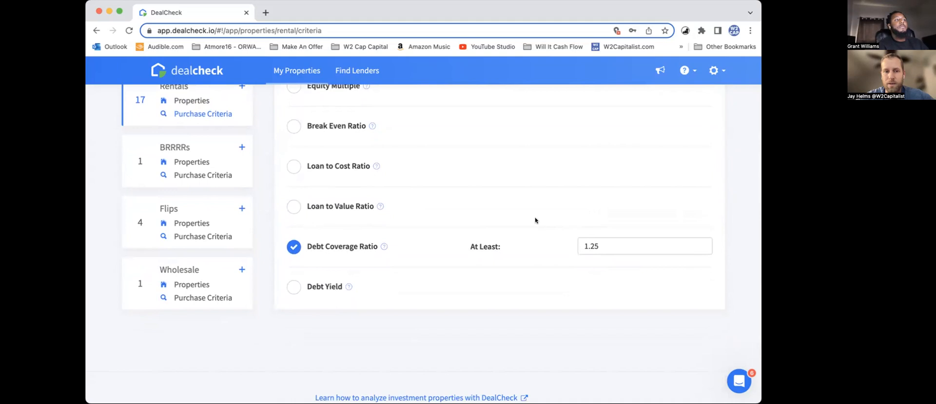
pyautogui.scroll(2, 534, 220)
pyautogui.scroll(5, 535, 220)
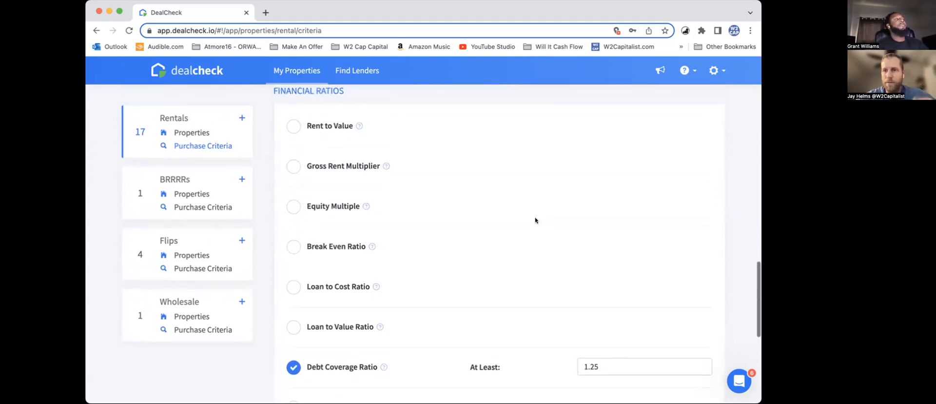
pyautogui.scroll(6, 535, 220)
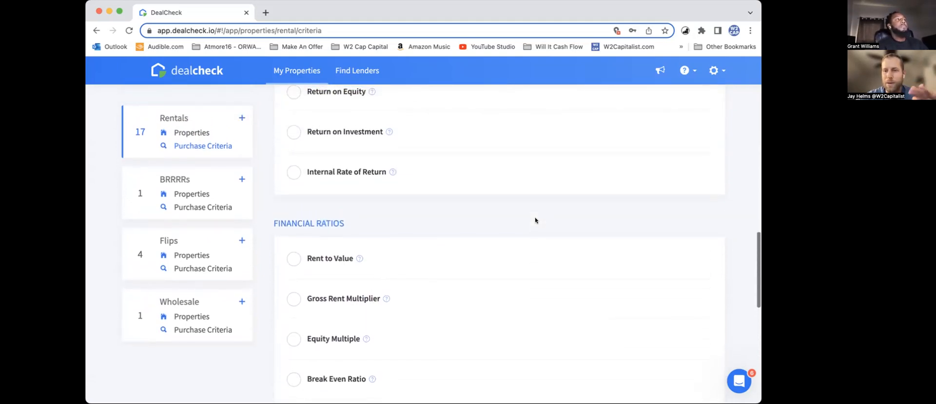
pyautogui.scroll(15, 535, 220)
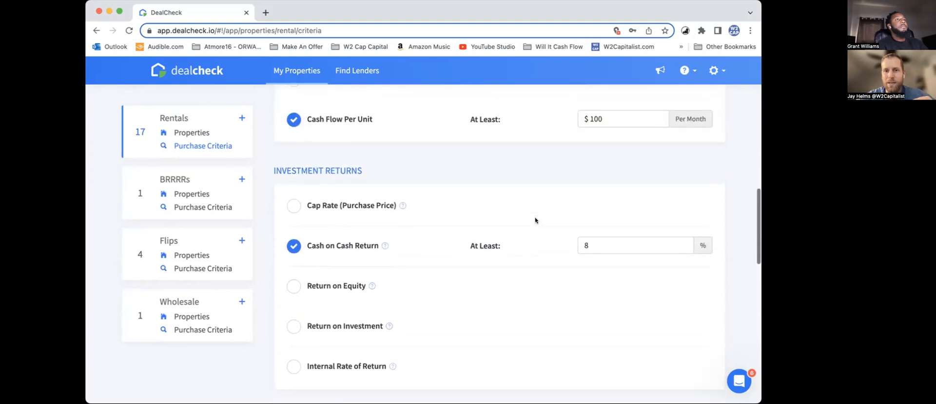
pyautogui.scroll(5, 534, 217)
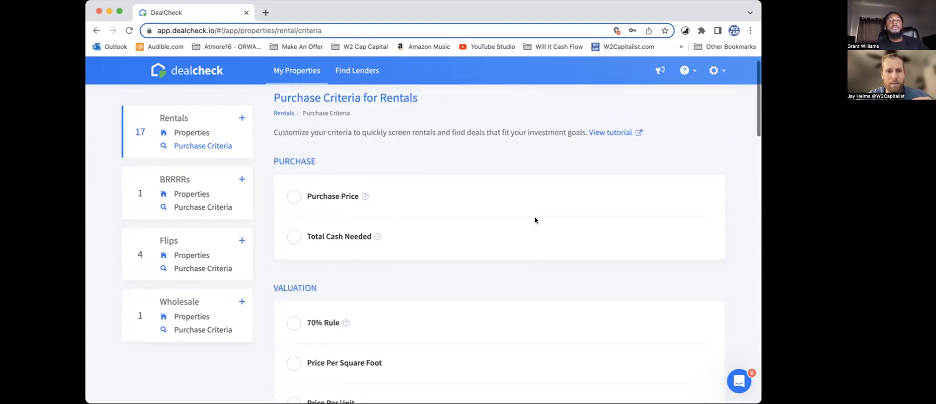
# Step: Return to the rental property list and start adding a new property from the Default Rental Template by importing its data
pyautogui.click(199, 132)
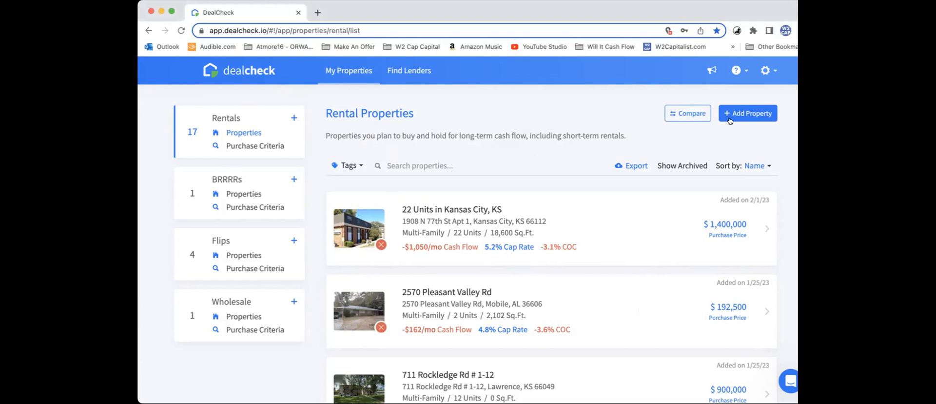
pyautogui.click(745, 113)
pyautogui.scroll(-3, 402, 256)
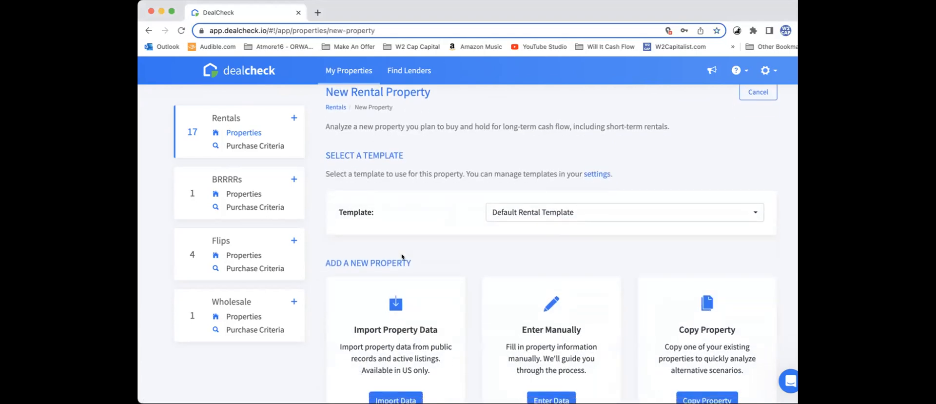
pyautogui.scroll(3, 435, 215)
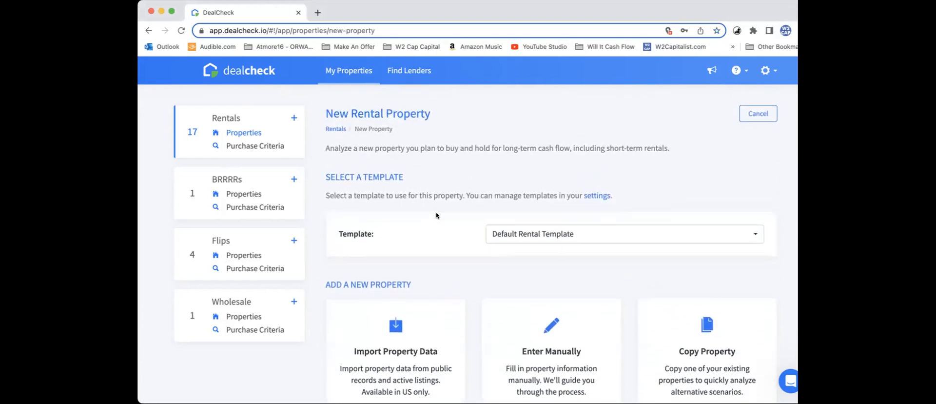
pyautogui.scroll(-1, 447, 202)
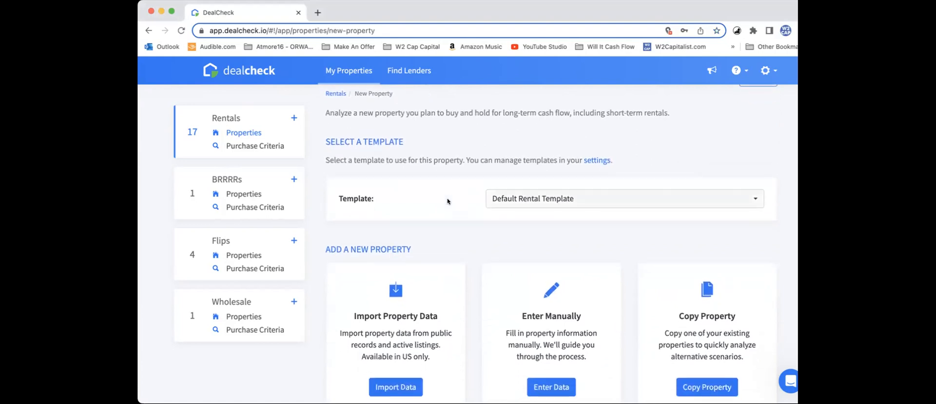
pyautogui.scroll(-2, 447, 203)
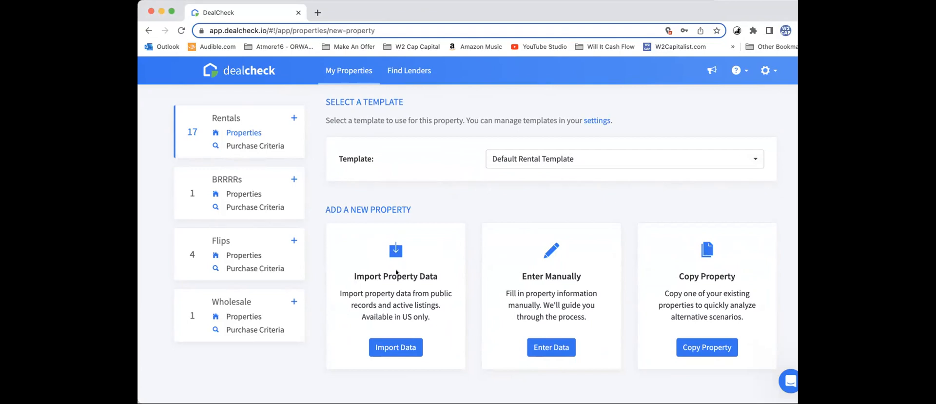
pyautogui.click(392, 348)
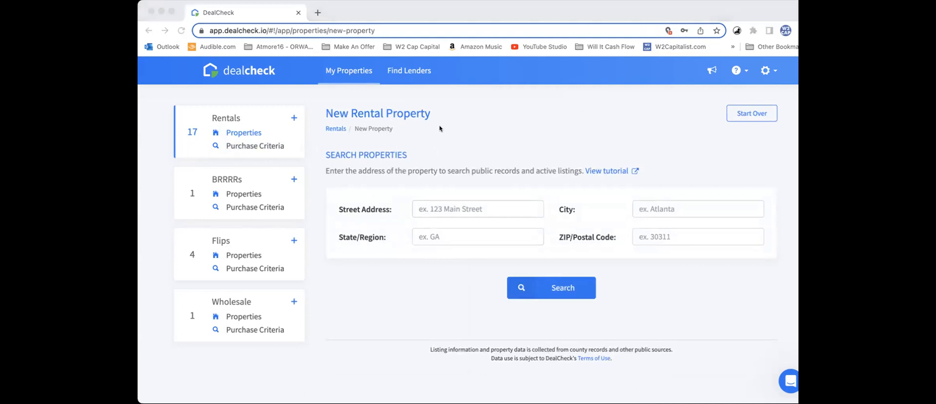
# Step: Fill in the property's street address and accept the suggested match in Royal Oak, MI to complete the city, state and ZIP code
pyautogui.click(508, 103)
pyautogui.click(450, 209)
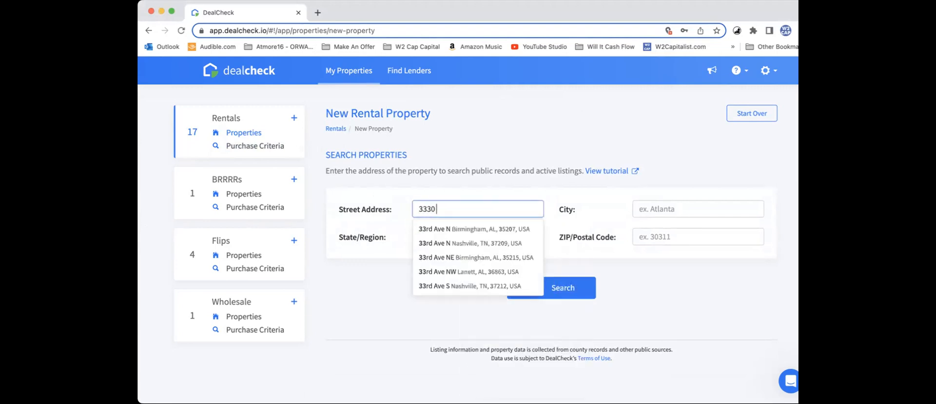
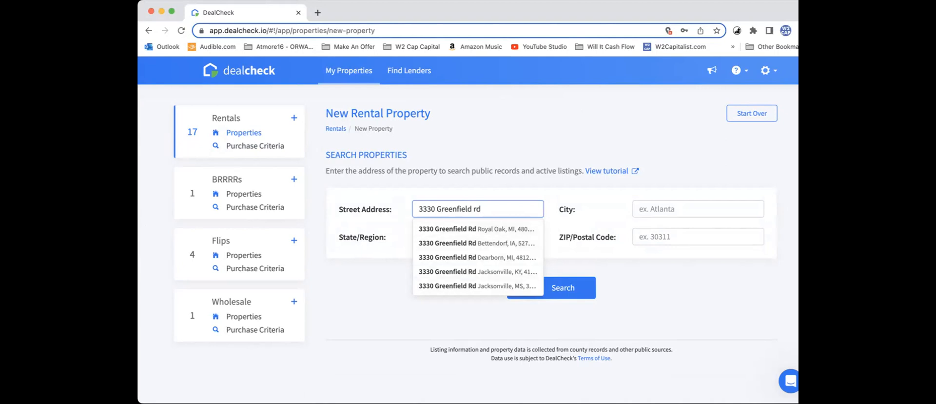
pyautogui.press('super+Tab')
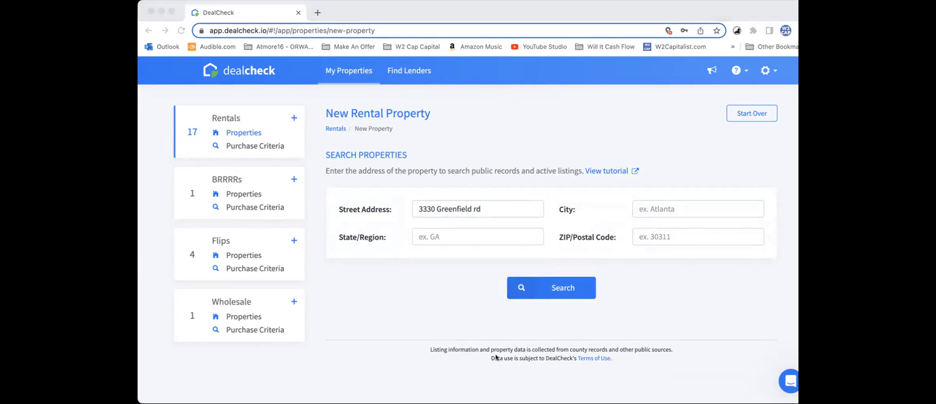
pyautogui.click(540, 91)
pyautogui.click(500, 227)
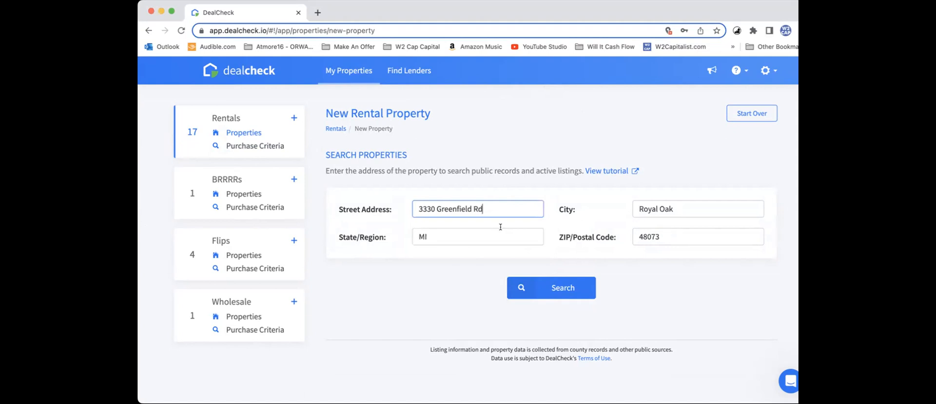
# Step: Search public records and active listings for the entered address and examine the matching properties
pyautogui.click(550, 286)
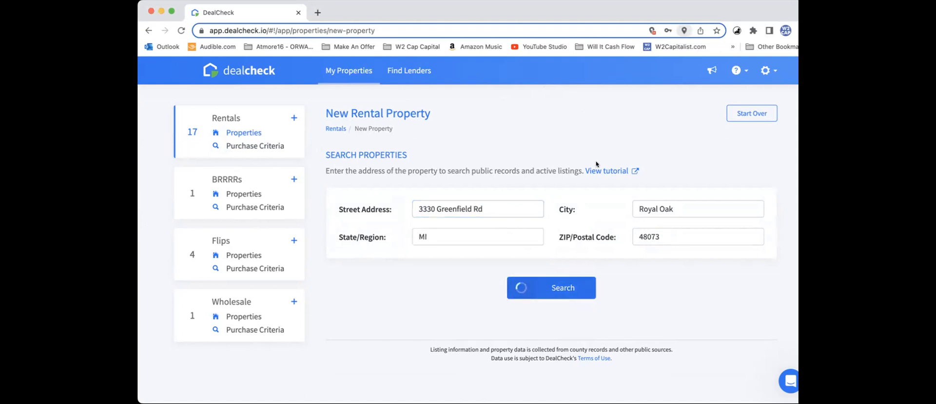
pyautogui.scroll(-1, 501, 145)
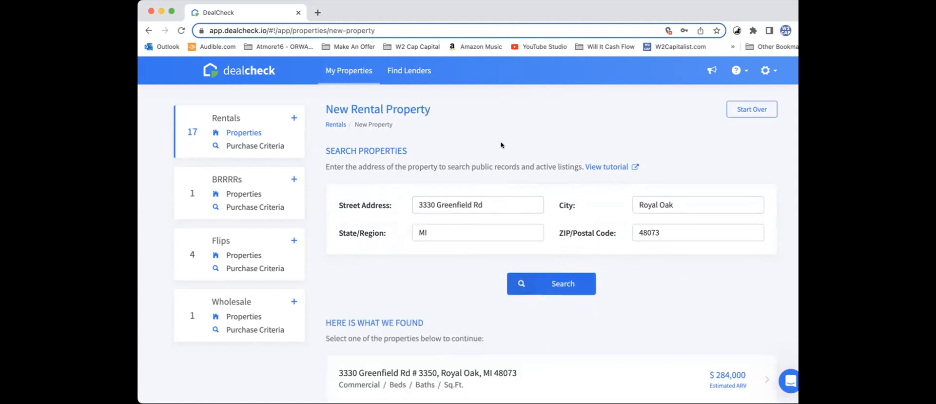
pyautogui.scroll(-3, 501, 146)
pyautogui.scroll(3, 501, 145)
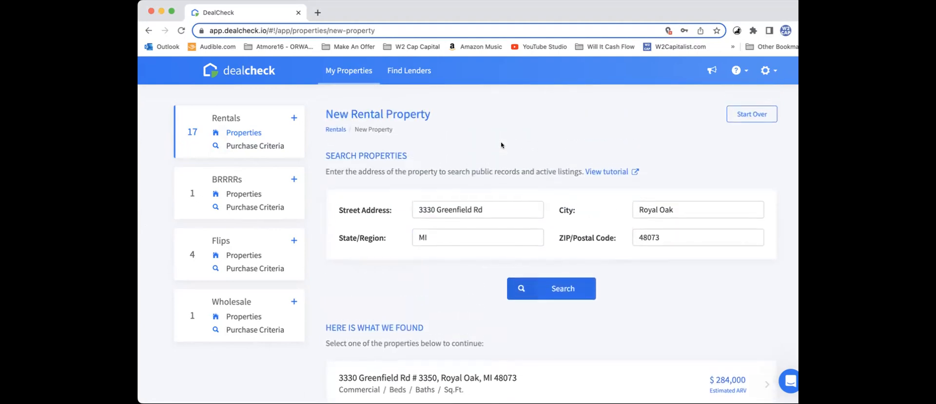
pyautogui.scroll(-7, 501, 145)
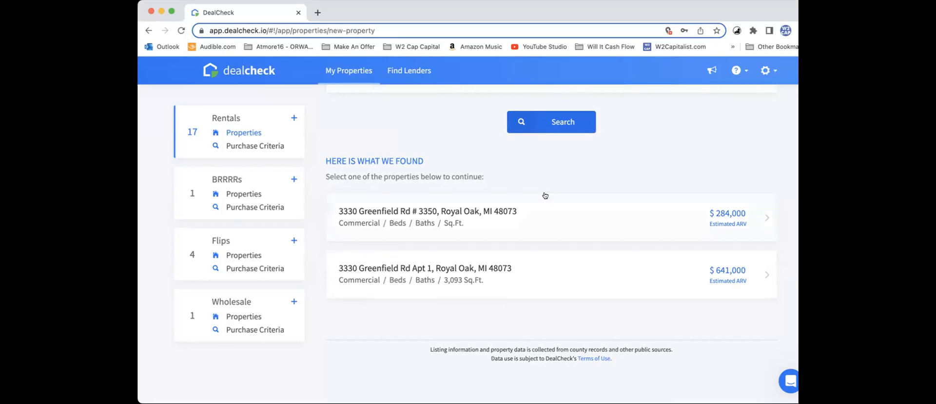
pyautogui.scroll(-3, 545, 195)
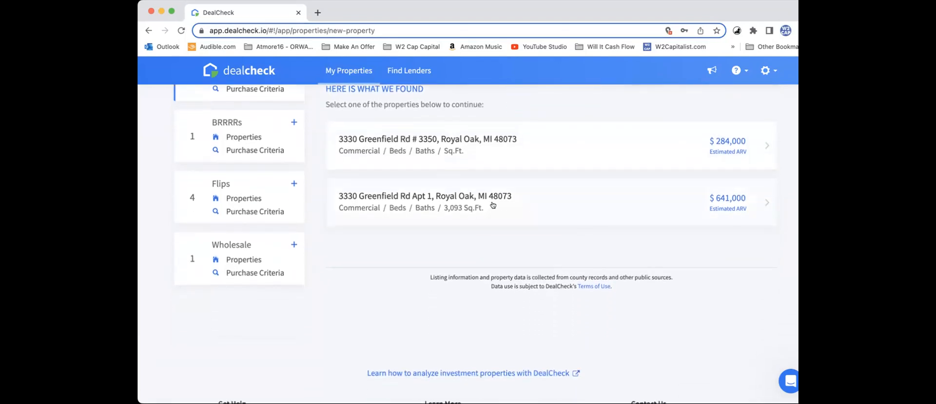
# Step: Compare the two matching commercial properties in the search results, including their unit details and estimated ARV
pyautogui.scroll(2, 476, 196)
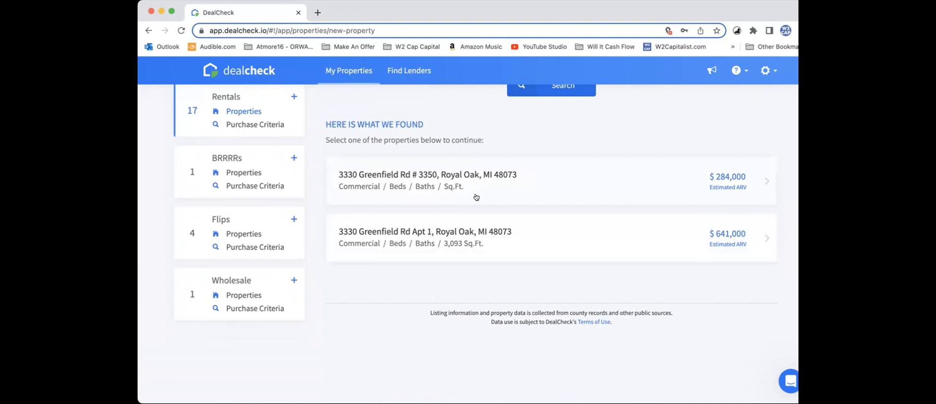
pyautogui.scroll(5, 521, 168)
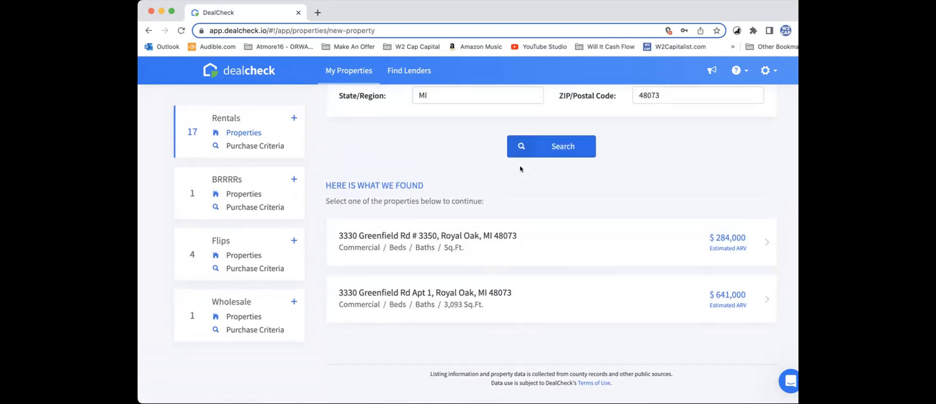
pyautogui.scroll(2, 520, 169)
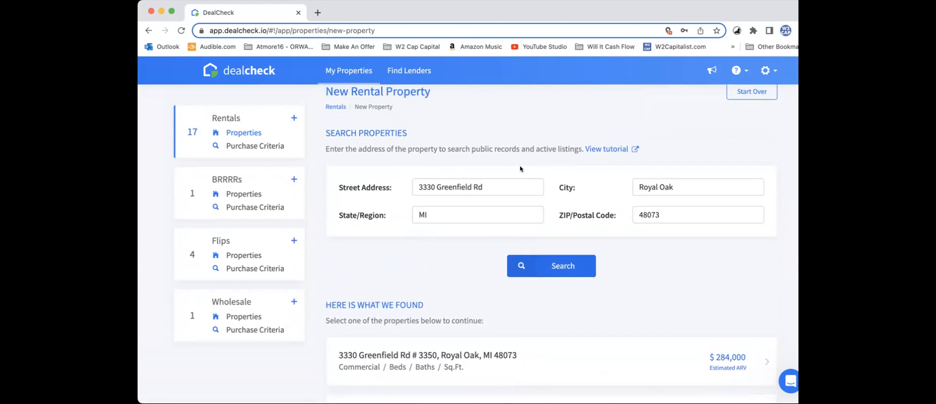
pyautogui.scroll(-6, 520, 168)
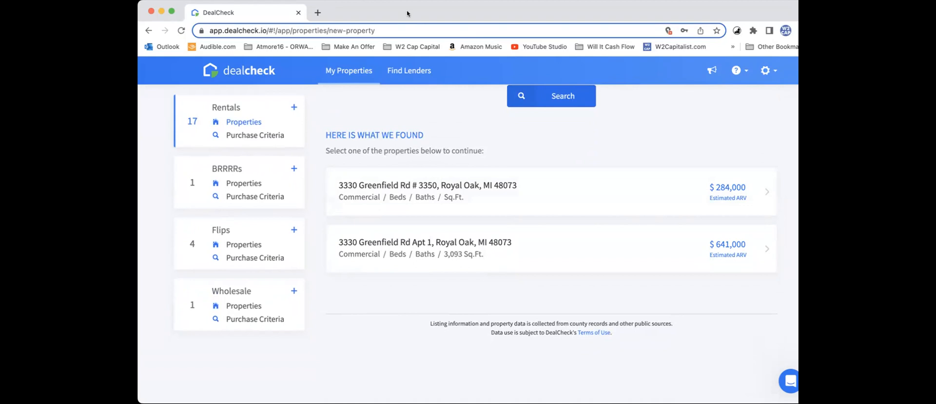
pyautogui.scroll(-2, 517, 243)
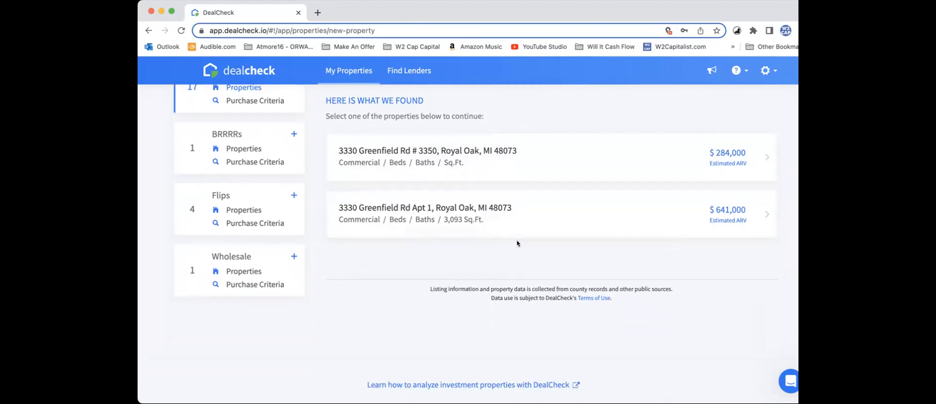
pyautogui.scroll(-1, 517, 243)
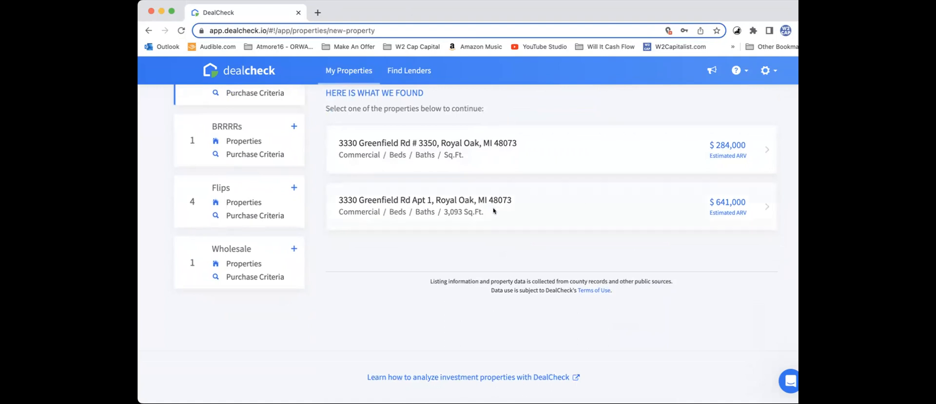
pyautogui.scroll(5, 540, 212)
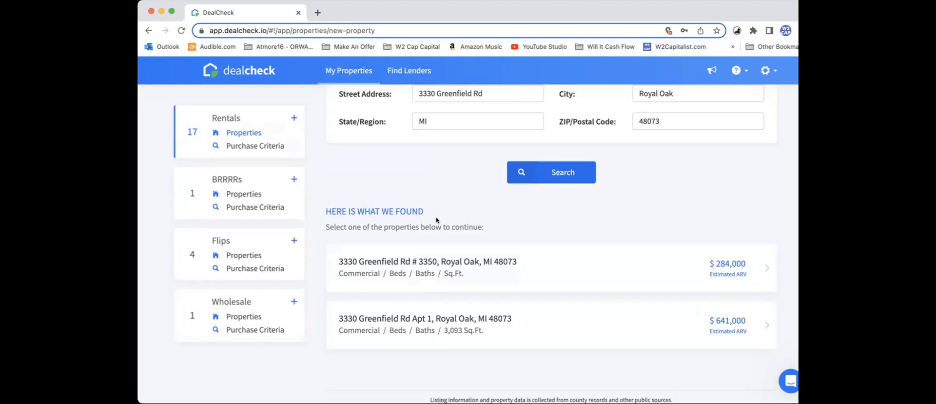
pyautogui.scroll(-2, 444, 228)
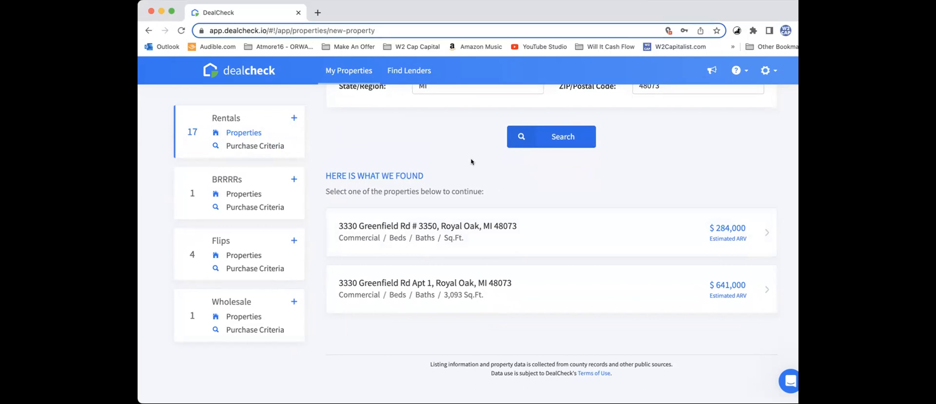
pyautogui.scroll(1, 367, 161)
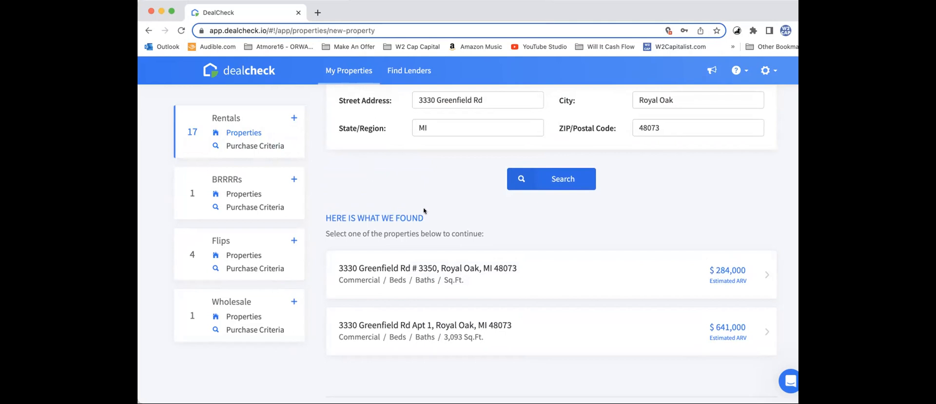
pyautogui.scroll(-5, 423, 211)
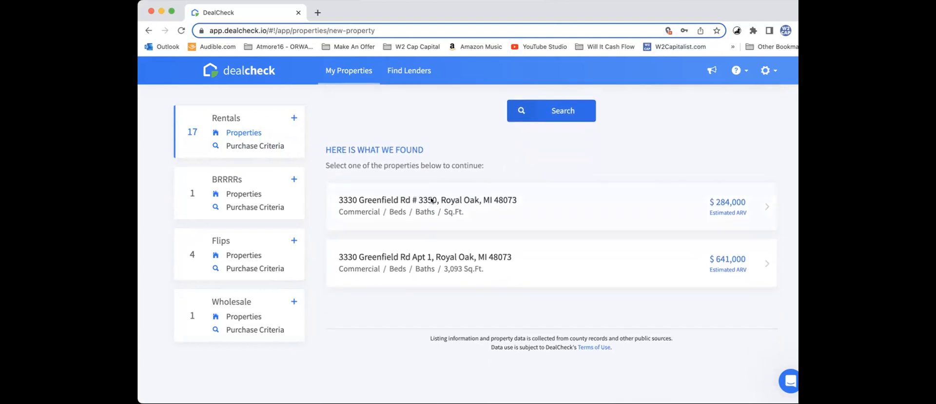
pyautogui.scroll(-4, 540, 217)
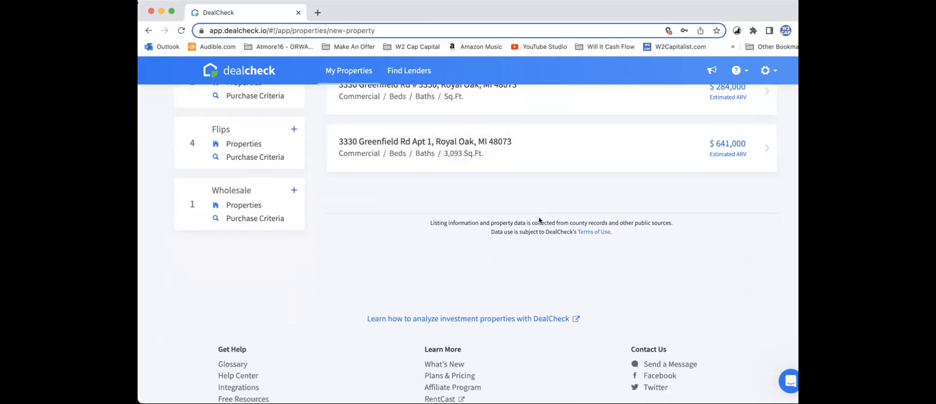
pyautogui.scroll(8, 483, 158)
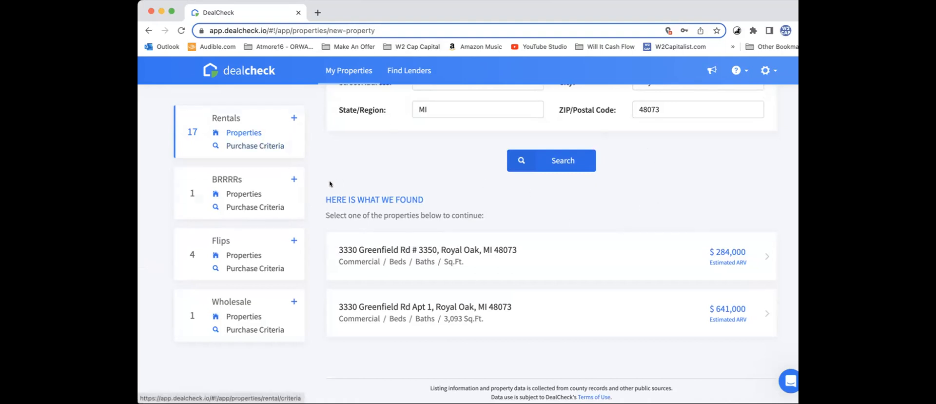
# Step: Open the purchase criteria for rentals and review the cash flow rules
pyautogui.click(249, 146)
pyautogui.scroll(-7, 439, 270)
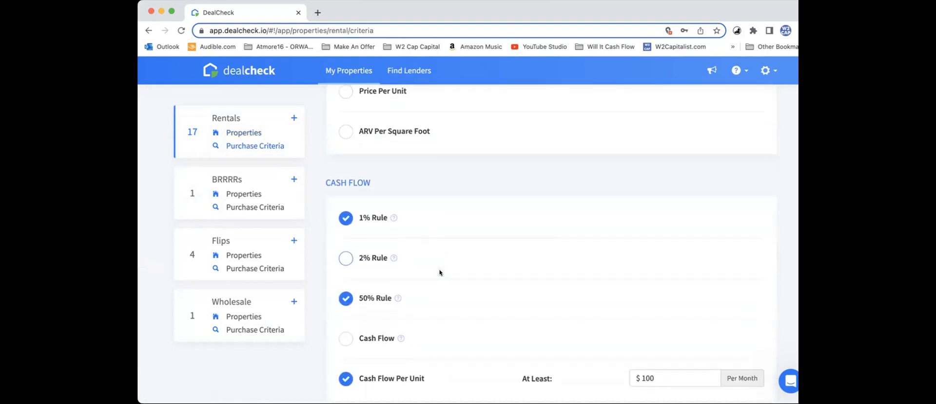
pyautogui.moveTo(396, 249)
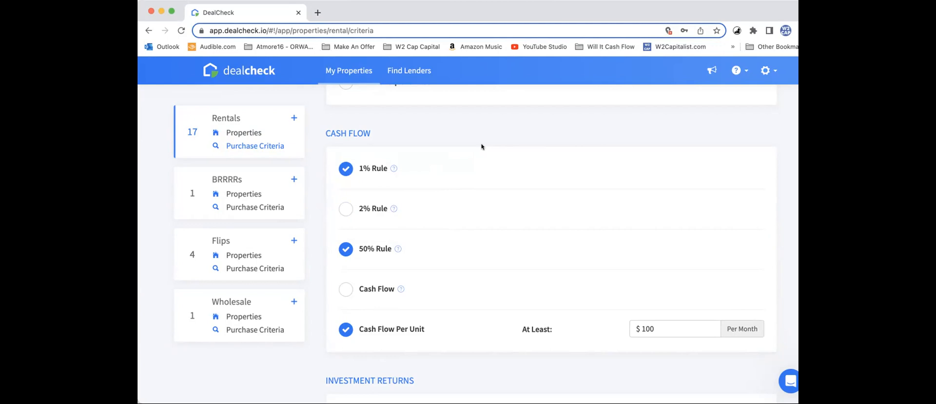
pyautogui.scroll(10, 481, 147)
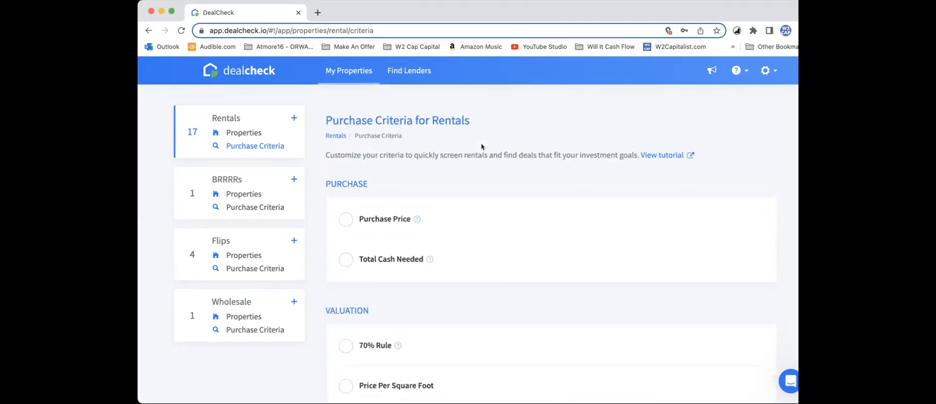
pyautogui.click(254, 133)
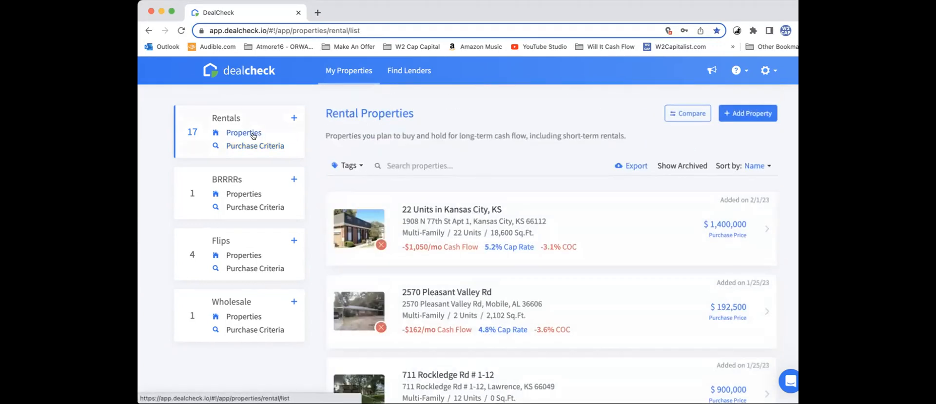
pyautogui.click(734, 112)
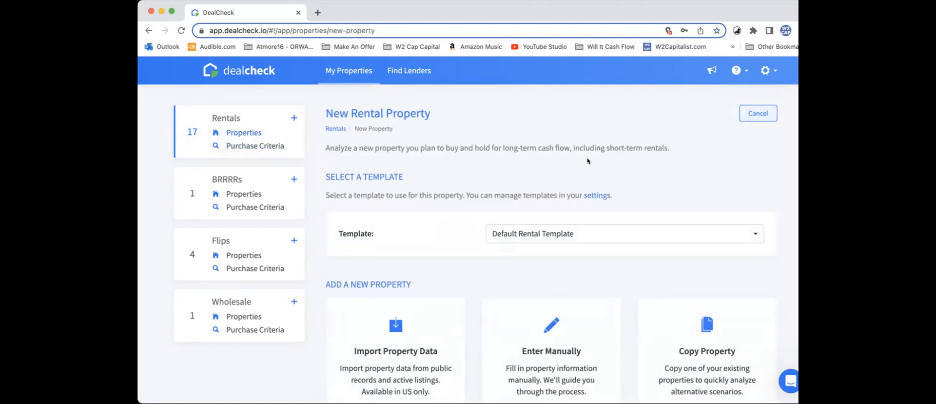
pyautogui.scroll(-3, 473, 260)
pyautogui.click(388, 259)
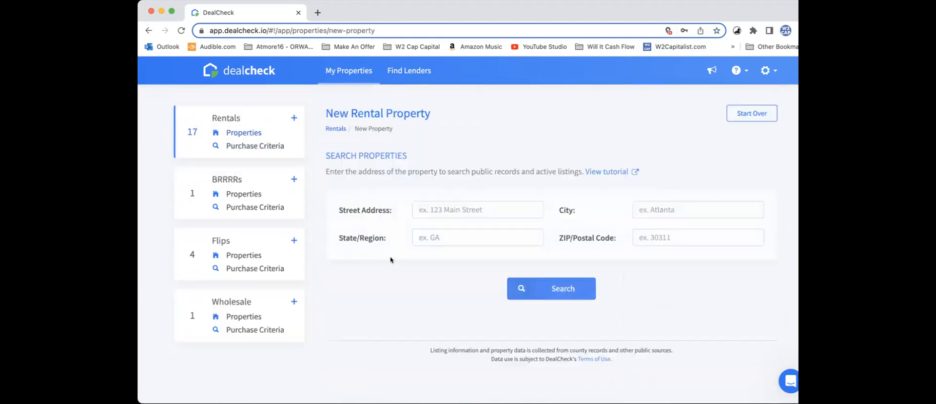
pyautogui.click(459, 211)
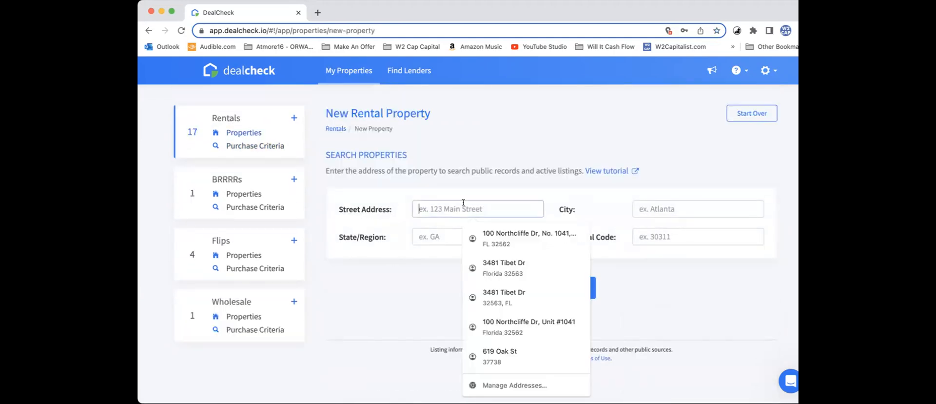
# Step: Reopen the rental purchase criteria and review the cash flow, investment return and financial ratio requirements
pyautogui.click(241, 144)
pyautogui.scroll(-10, 397, 220)
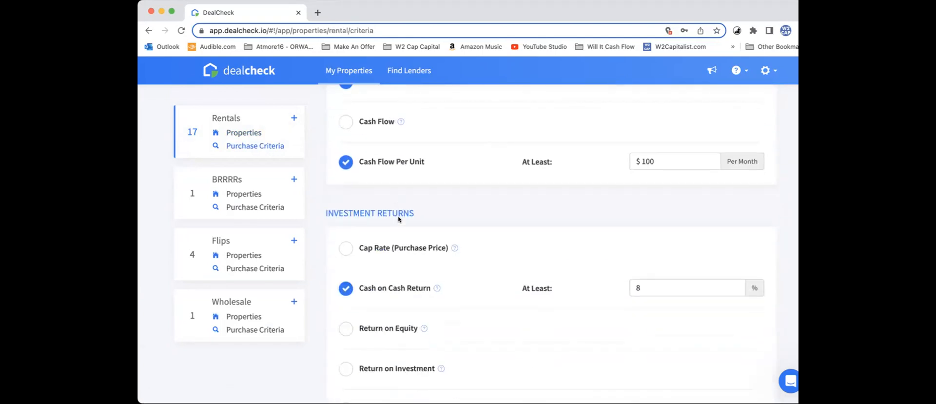
pyautogui.scroll(-5, 397, 220)
pyautogui.scroll(1, 401, 214)
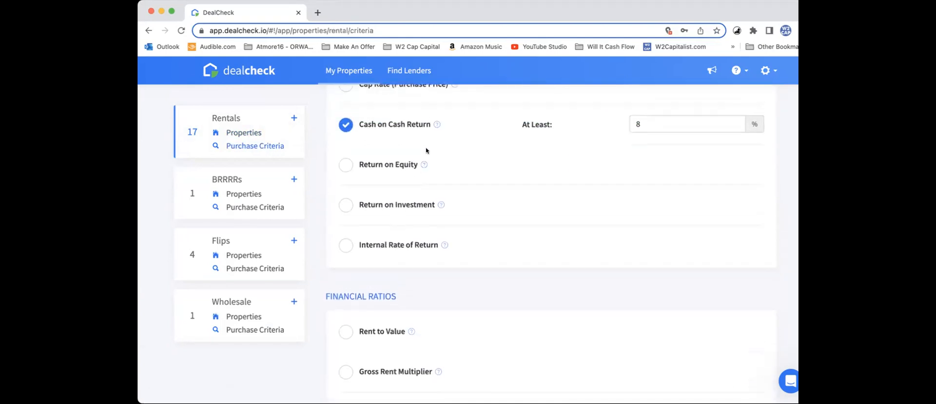
pyautogui.scroll(-6, 476, 166)
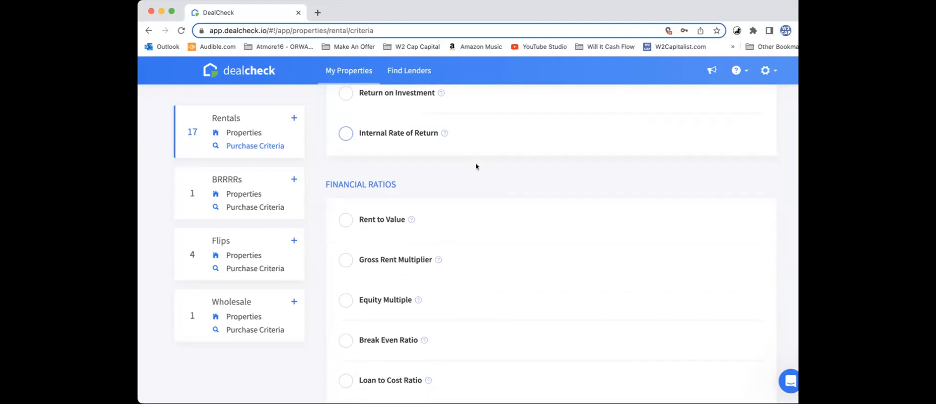
pyautogui.scroll(-1, 473, 180)
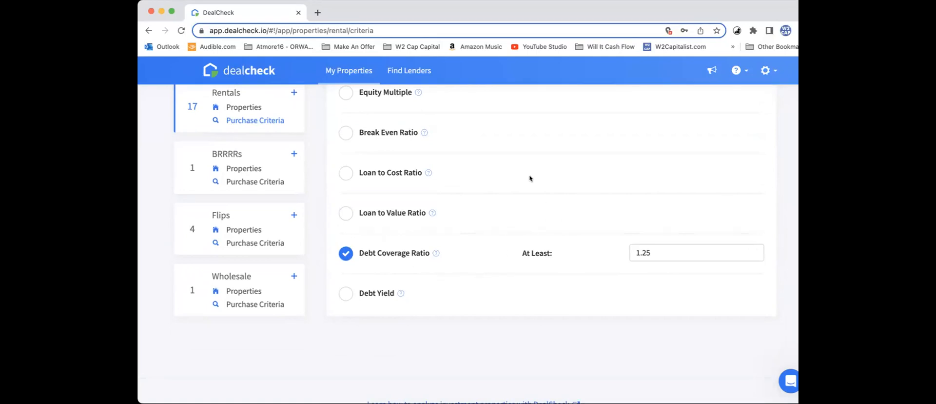
pyautogui.scroll(10, 530, 178)
pyautogui.scroll(-10, 530, 178)
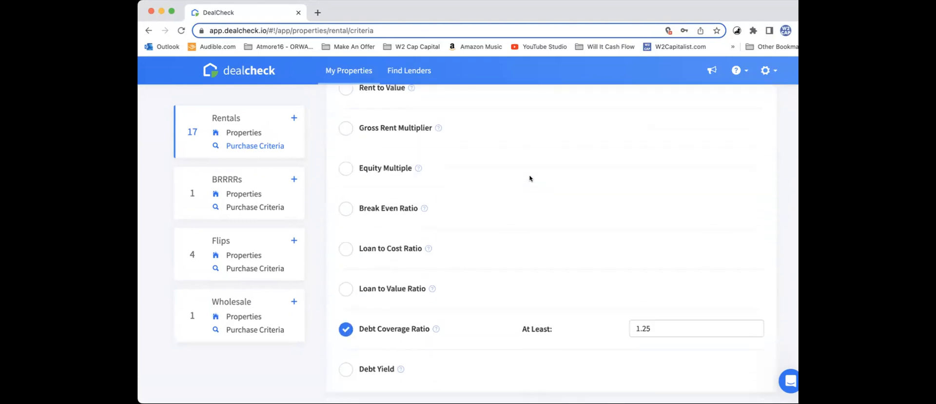
pyautogui.scroll(10, 530, 178)
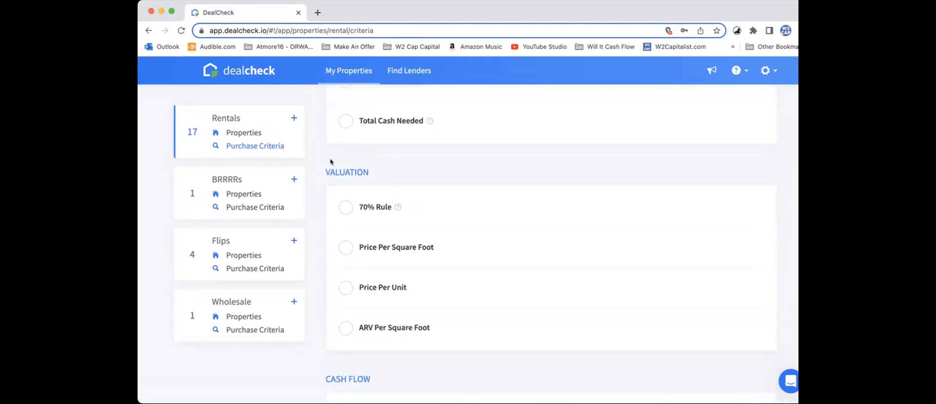
# Step: Go back to the rental properties list and start a new property using the property data import
pyautogui.click(248, 133)
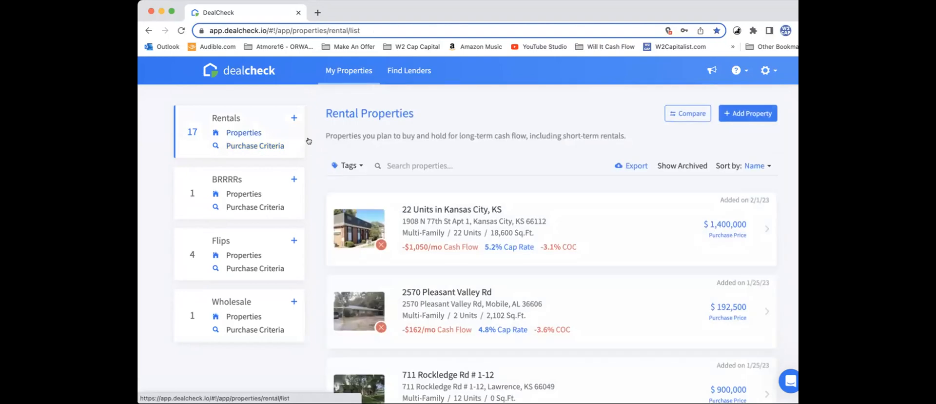
pyautogui.click(743, 113)
pyautogui.scroll(-2, 470, 282)
pyautogui.click(395, 294)
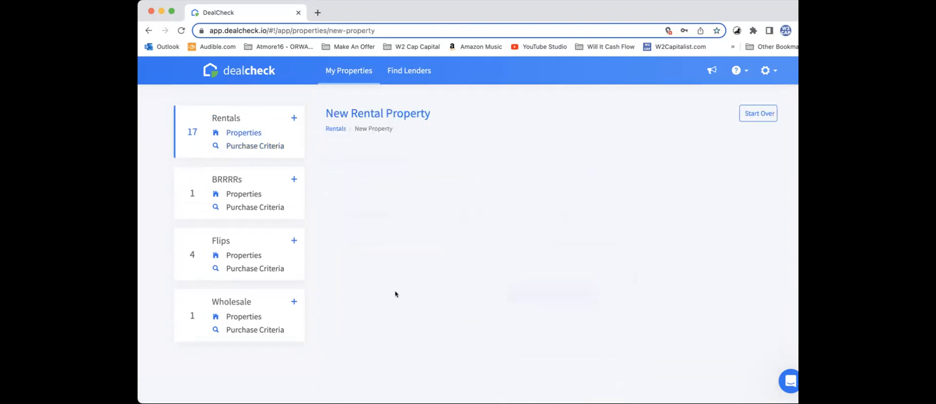
# Step: Enter the property's street address, accept the Royal Oak, MI suggestion and search for matching records
pyautogui.click(481, 208)
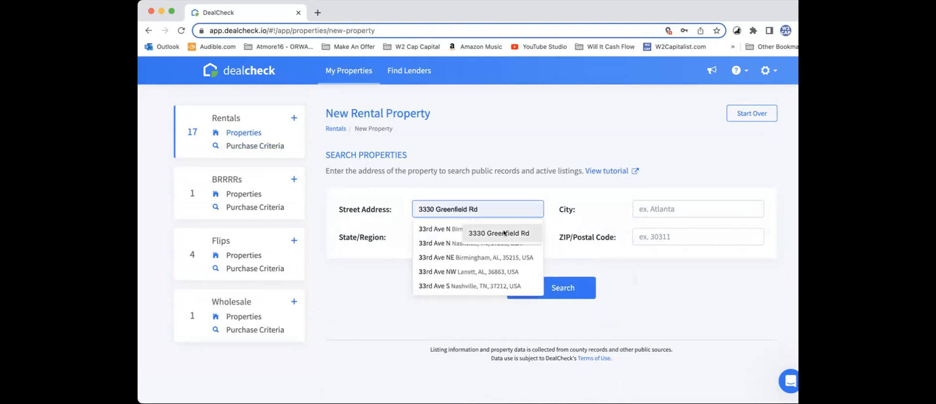
pyautogui.click(502, 232)
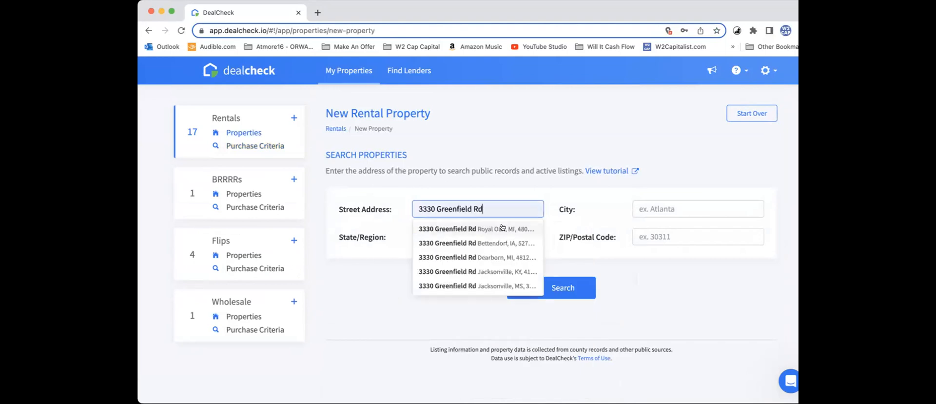
pyautogui.click(501, 228)
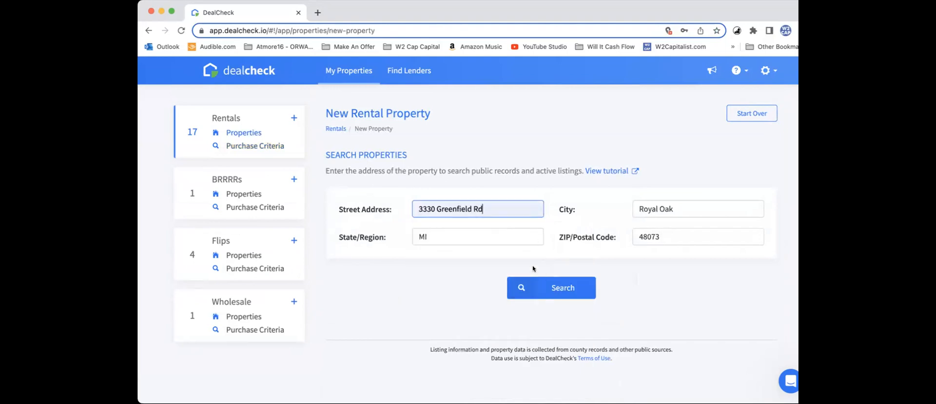
pyautogui.click(534, 282)
# Step: Choose the Apt 1 commercial match from the search results to load its property data
pyautogui.scroll(-2, 486, 268)
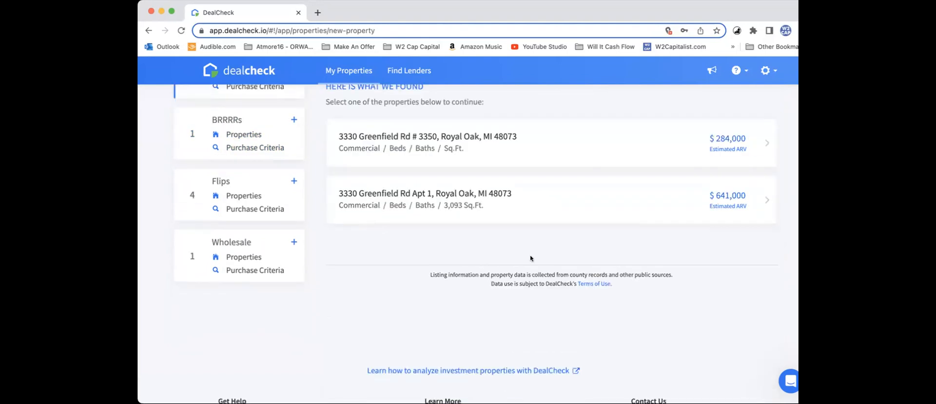
pyautogui.scroll(-3, 531, 258)
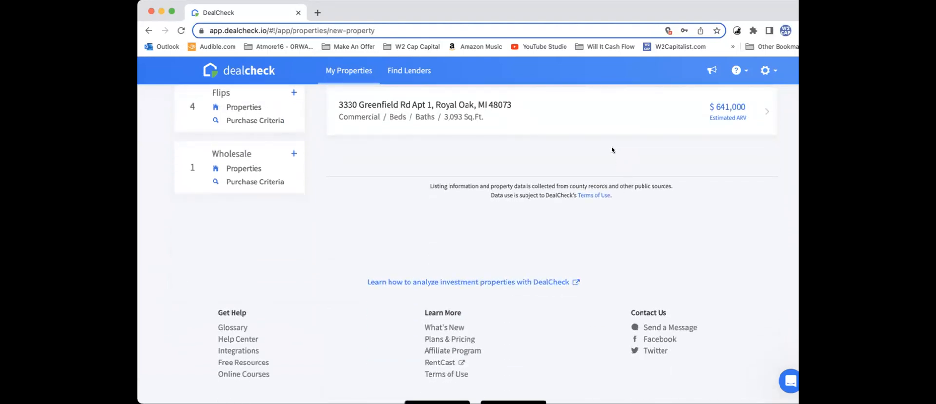
pyautogui.scroll(2, 600, 141)
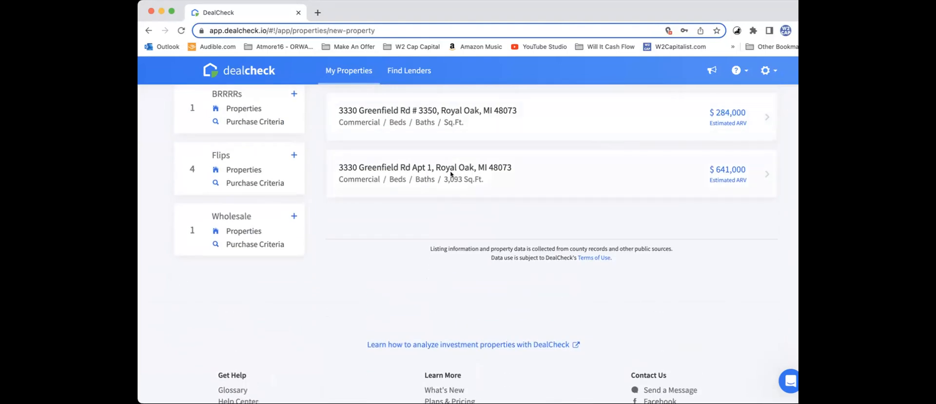
pyautogui.click(482, 170)
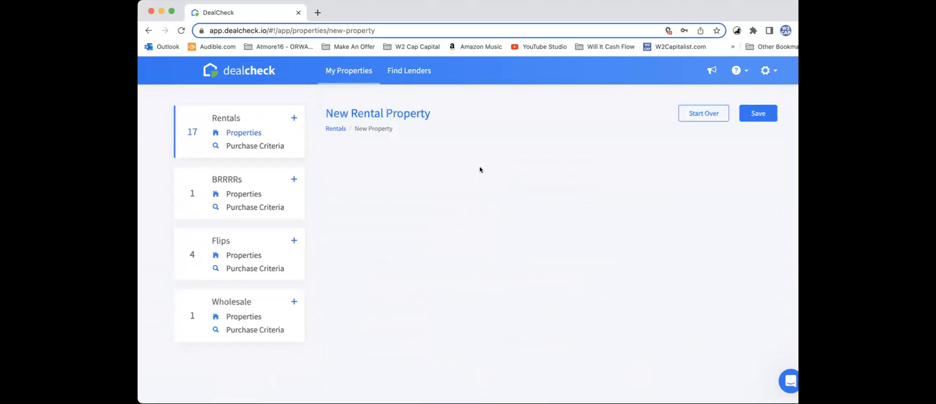
pyautogui.scroll(-1, 483, 202)
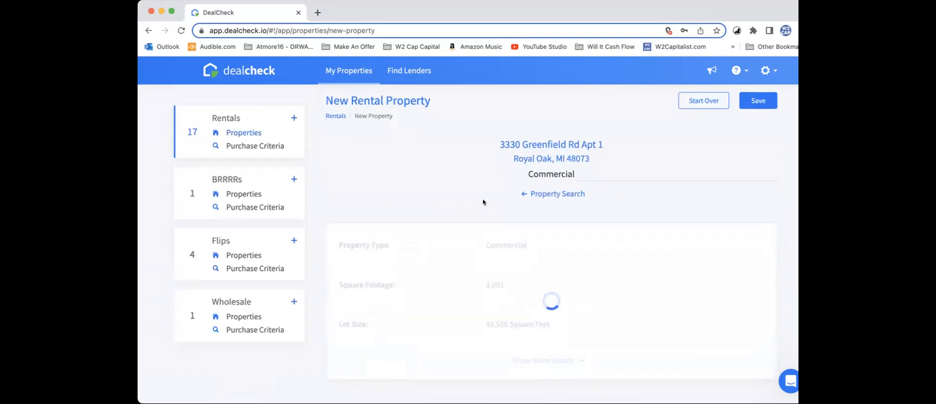
# Step: Review the imported property details and select the Realtor.com estimate as the property value to import
pyautogui.scroll(-2, 474, 195)
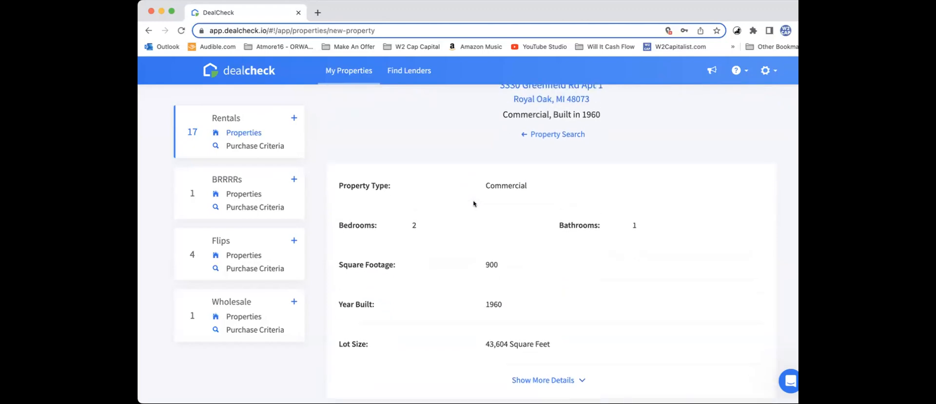
pyautogui.scroll(-4, 417, 186)
pyautogui.scroll(2, 418, 186)
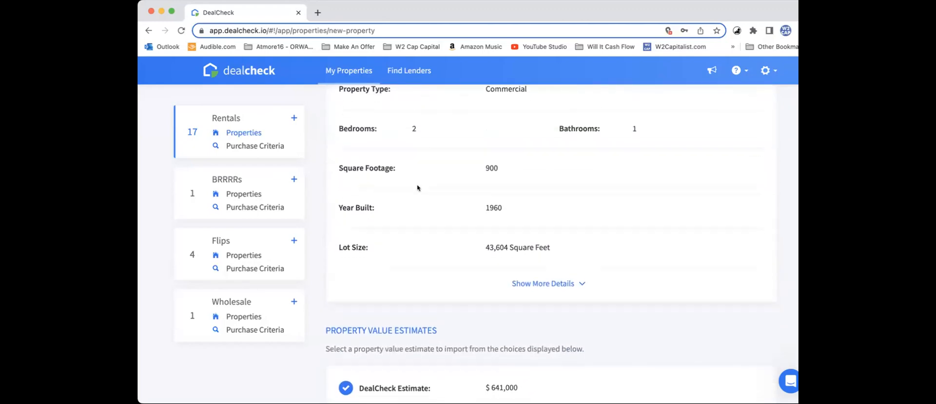
pyautogui.scroll(-3, 418, 188)
pyautogui.scroll(-2, 417, 187)
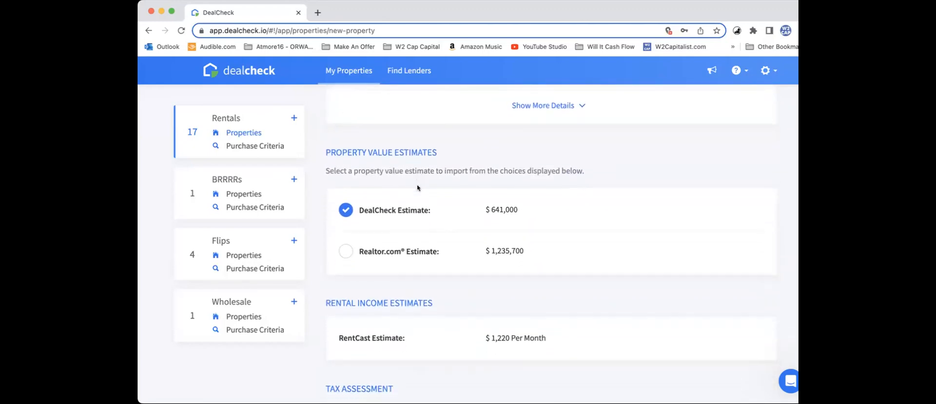
pyautogui.scroll(-1, 416, 189)
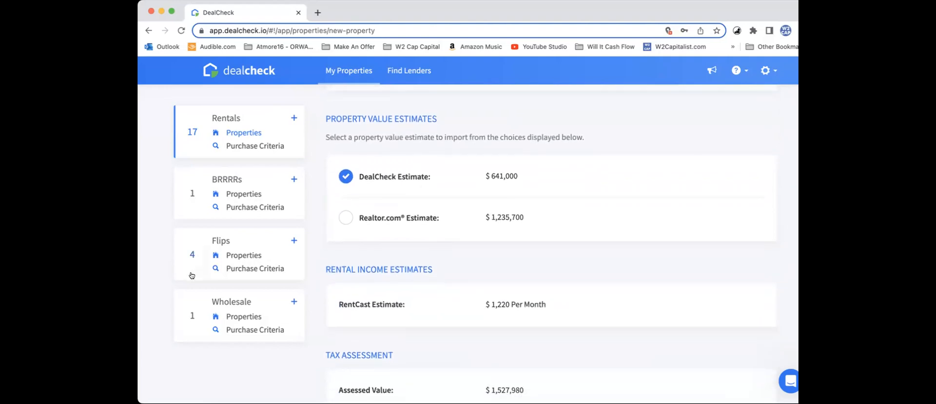
pyautogui.press('super+Tab')
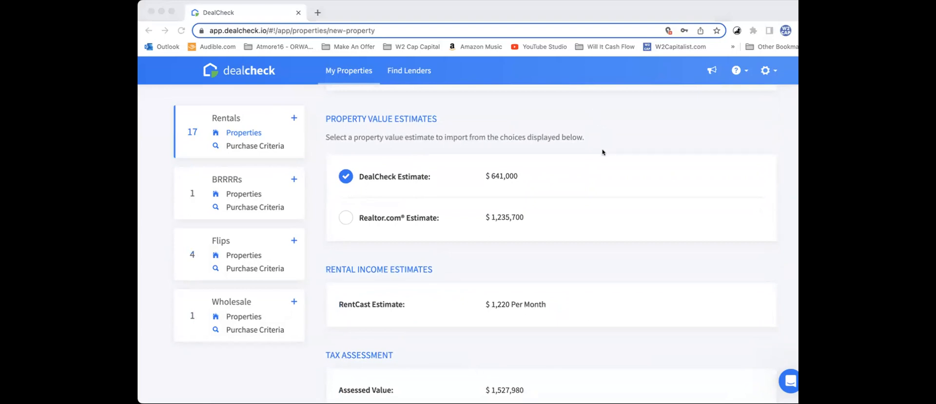
pyautogui.click(595, 132)
pyautogui.click(413, 217)
# Step: Review the imported property tax, insurance, sale history, schools and description, and save the property
pyautogui.scroll(-5, 513, 216)
pyautogui.scroll(-5, 515, 218)
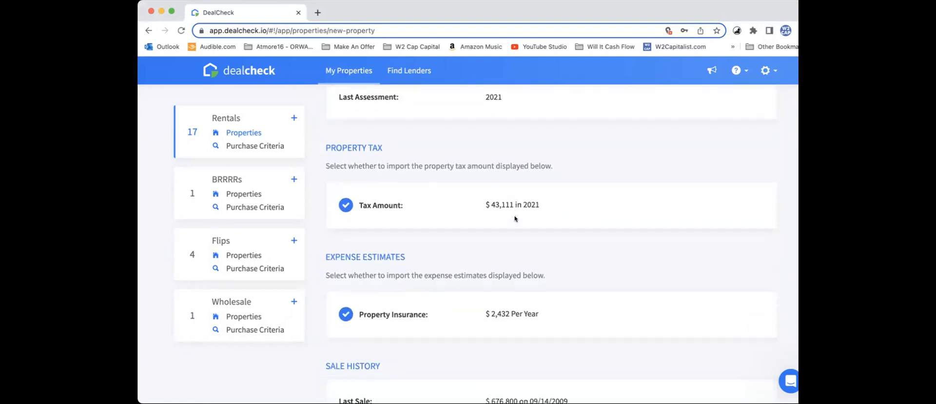
pyautogui.scroll(-1, 515, 218)
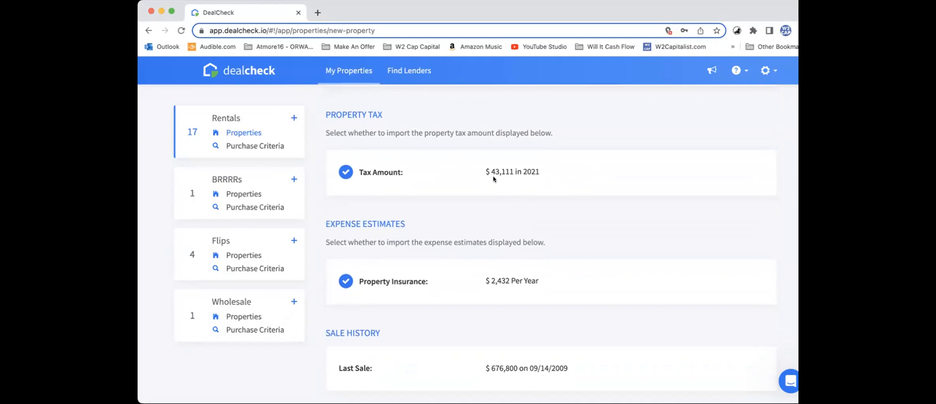
pyautogui.moveTo(490, 167); pyautogui.dragTo(522, 171)
pyautogui.scroll(-2, 546, 241)
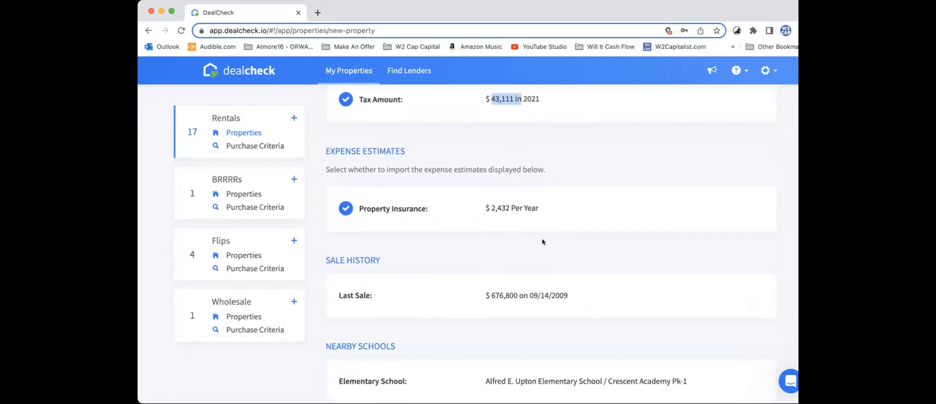
pyautogui.moveTo(485, 200); pyautogui.dragTo(508, 202)
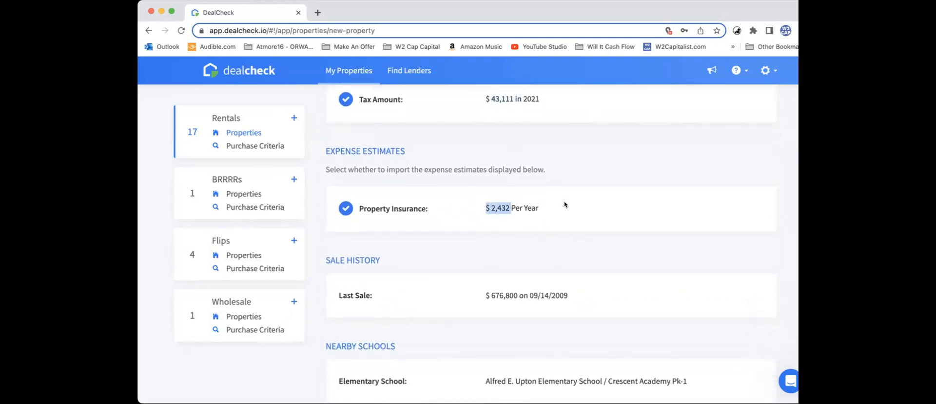
pyautogui.scroll(-1, 565, 205)
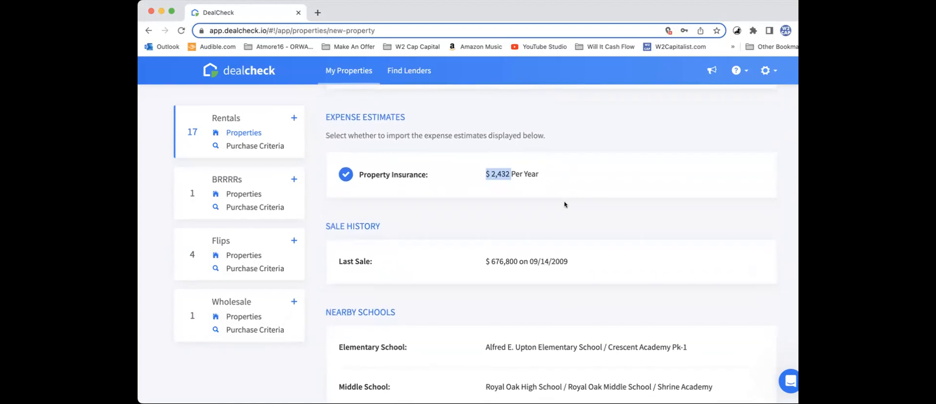
pyautogui.scroll(-6, 565, 204)
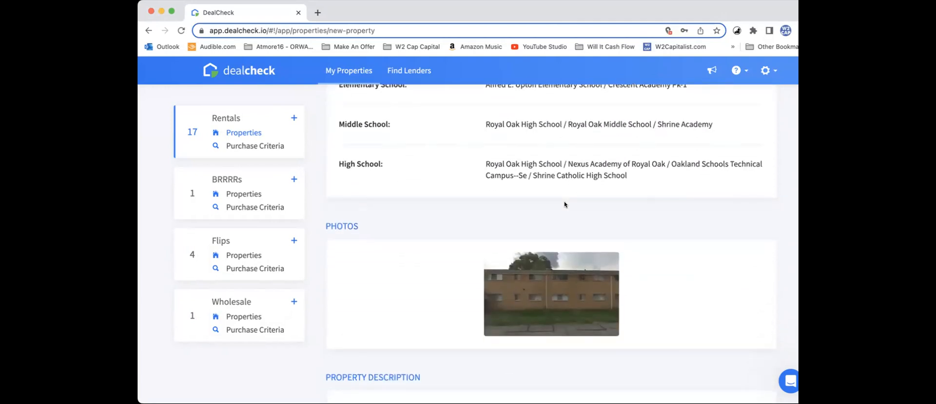
pyautogui.scroll(-4, 564, 204)
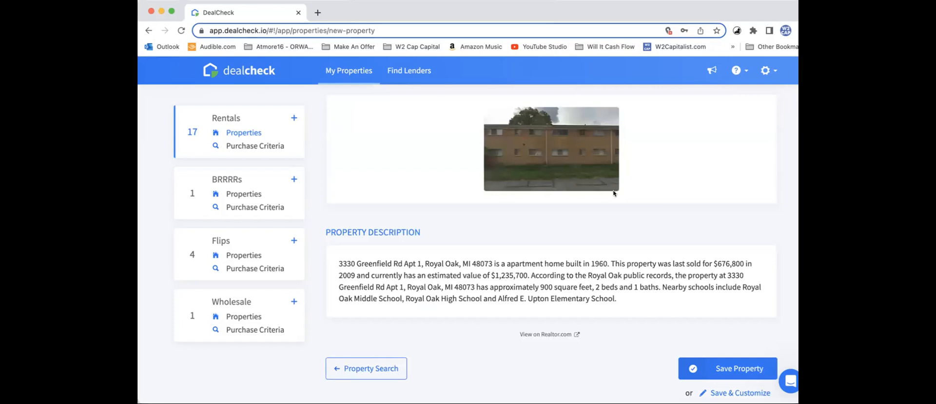
pyautogui.scroll(-1, 613, 193)
pyautogui.click(727, 338)
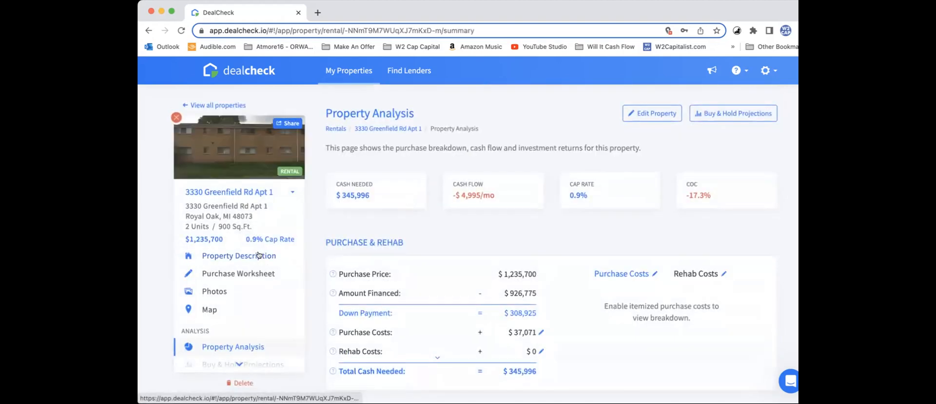
# Step: Open the property description and remove "Apt 1" from the property name
pyautogui.click(259, 255)
pyautogui.moveTo(556, 173); pyautogui.dragTo(577, 172)
pyautogui.press('BackSpace')
# Step: Set the property type to Multi-Family and open the unit composition for editing
pyautogui.scroll(-3, 556, 195)
pyautogui.scroll(-5, 520, 213)
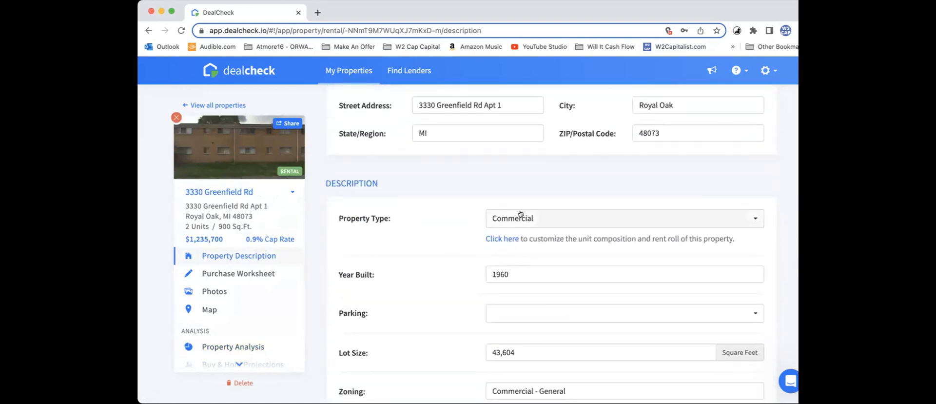
pyautogui.click(520, 214)
pyautogui.click(529, 280)
pyautogui.scroll(-5, 478, 307)
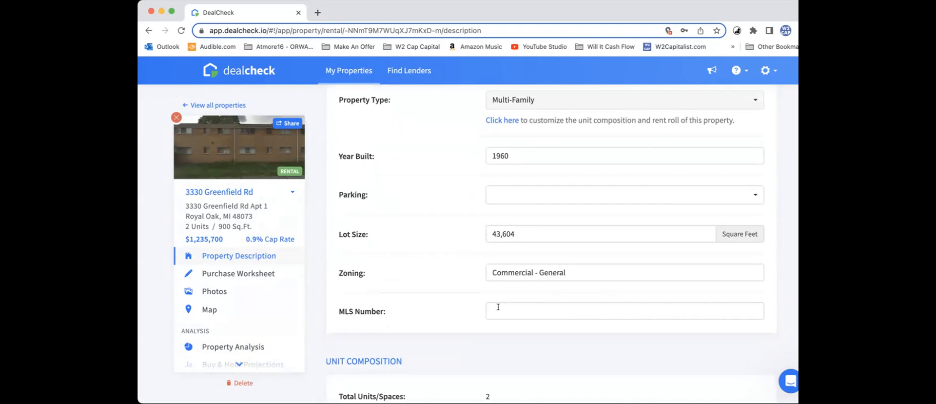
pyautogui.scroll(-1, 498, 308)
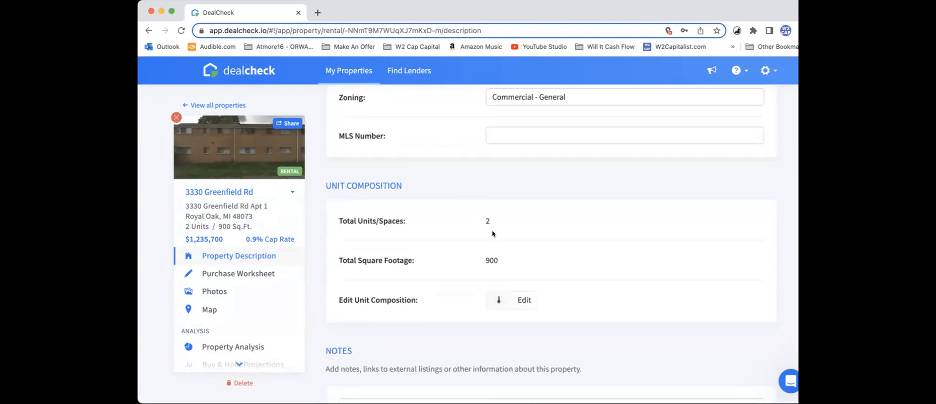
pyautogui.click(530, 300)
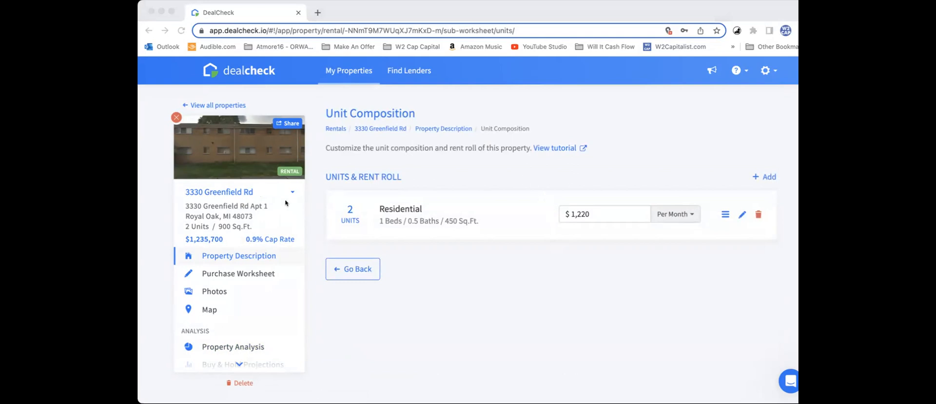
# Step: Switch to Outlook and read the forwarded 22-unit apartment sale email thread to find the property's unit mix
pyautogui.moveTo(359, 15); pyautogui.dragTo(357, 15)
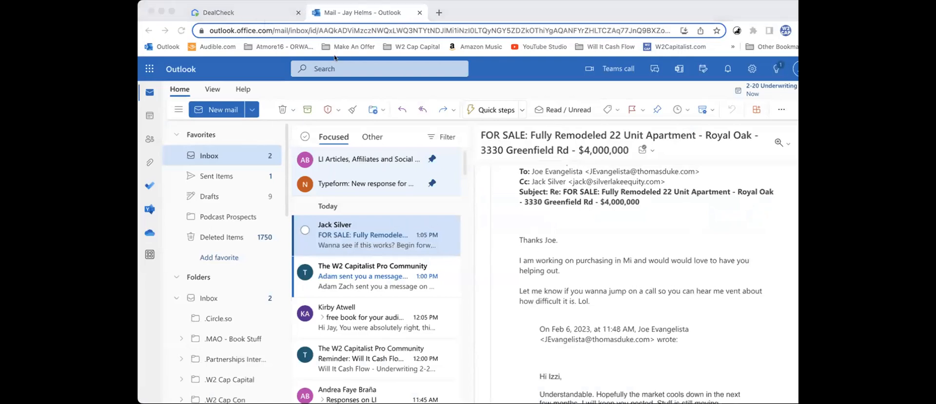
pyautogui.click(268, 79)
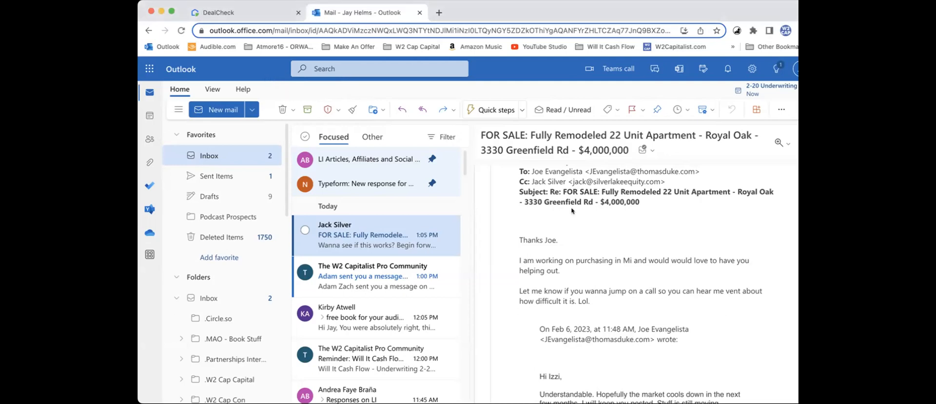
pyautogui.scroll(2, 576, 213)
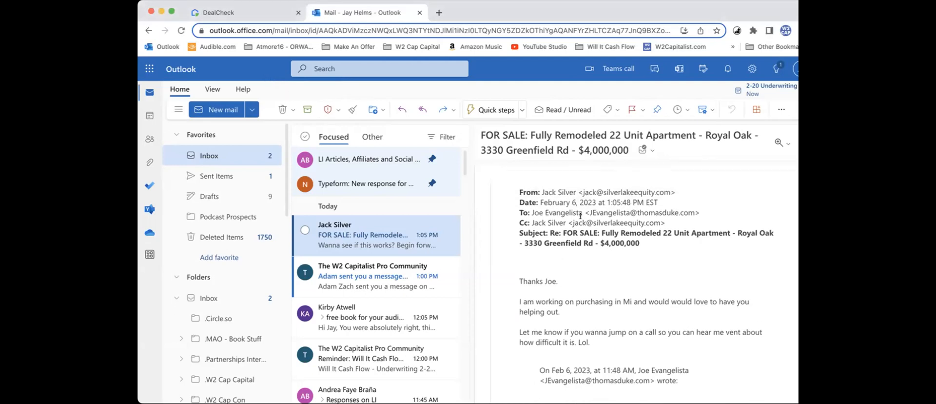
pyautogui.scroll(-5, 581, 215)
pyautogui.scroll(-15, 580, 217)
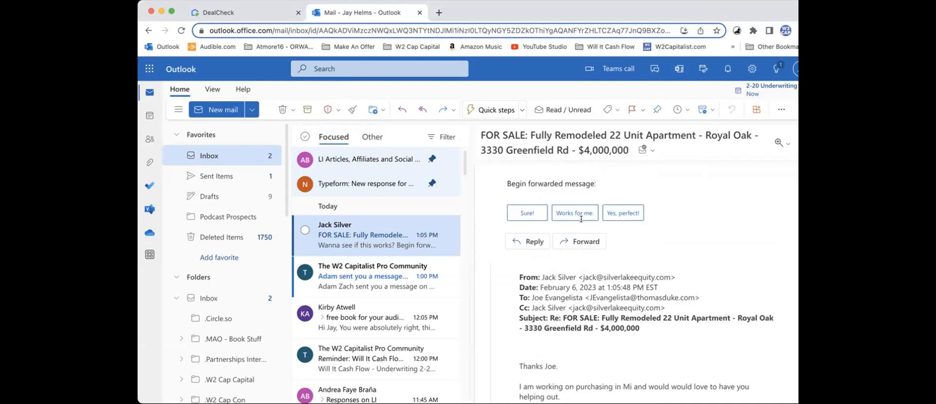
pyautogui.scroll(-6, 581, 222)
pyautogui.scroll(20, 581, 220)
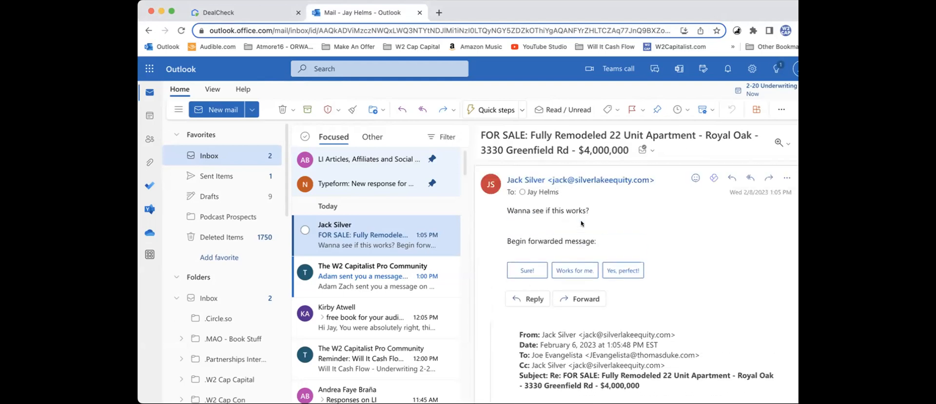
pyautogui.scroll(-4, 581, 221)
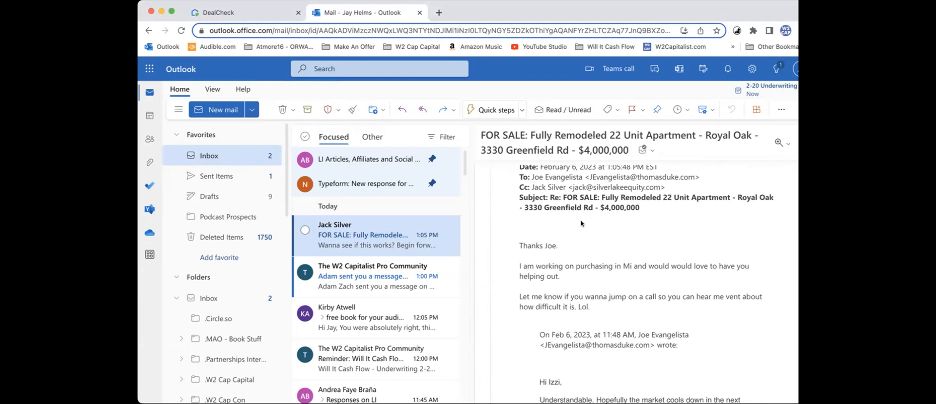
pyautogui.scroll(-1, 580, 223)
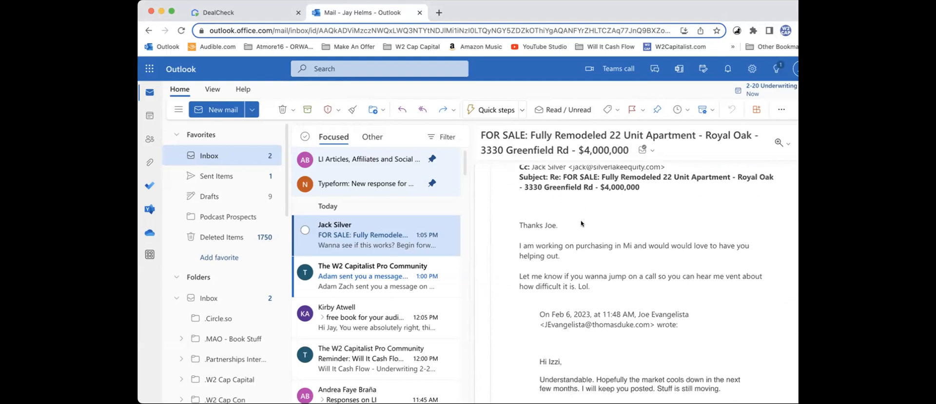
pyautogui.scroll(-5, 580, 220)
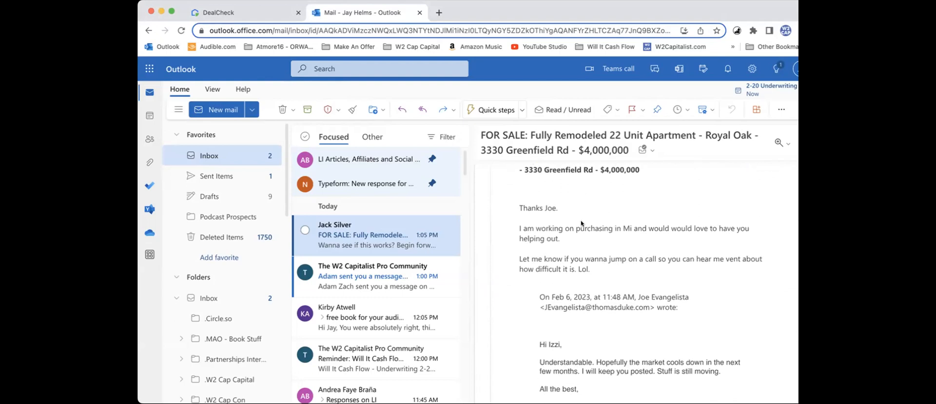
pyautogui.scroll(-10, 581, 219)
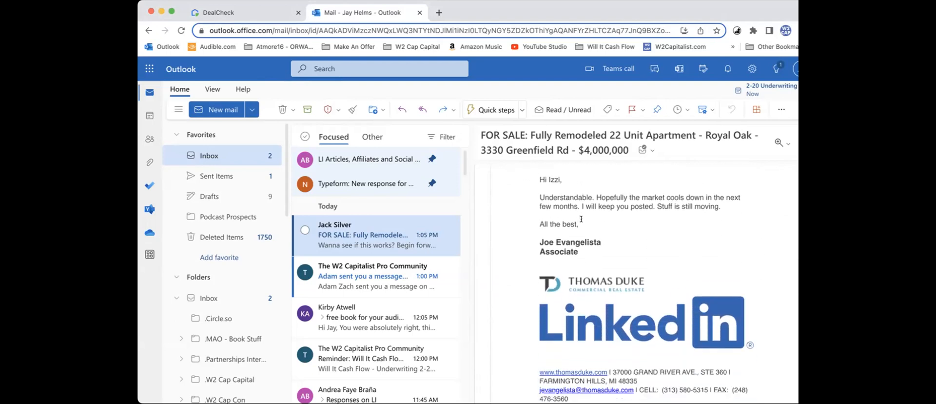
pyautogui.scroll(-6, 581, 222)
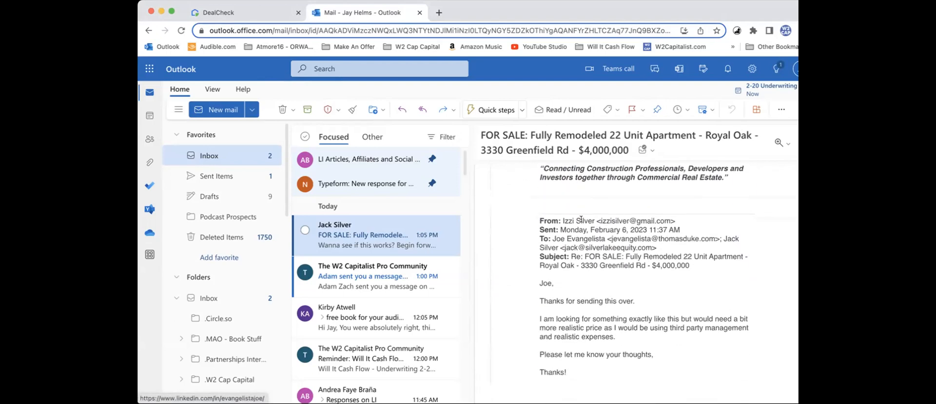
pyautogui.scroll(-10, 581, 220)
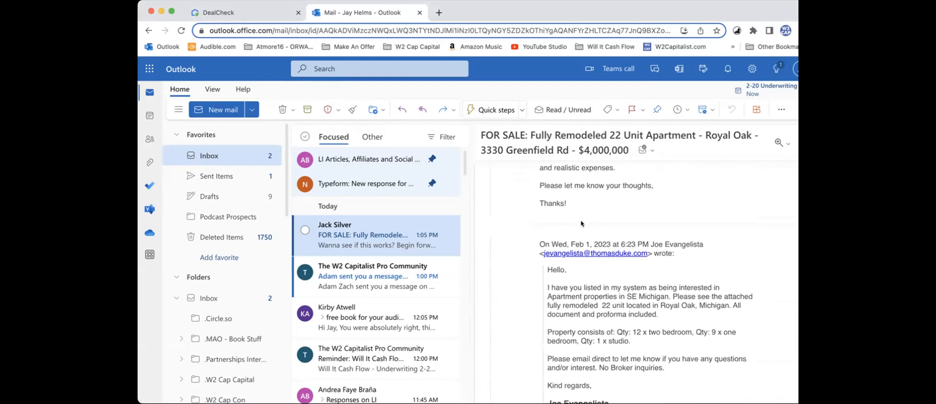
pyautogui.scroll(-1, 580, 221)
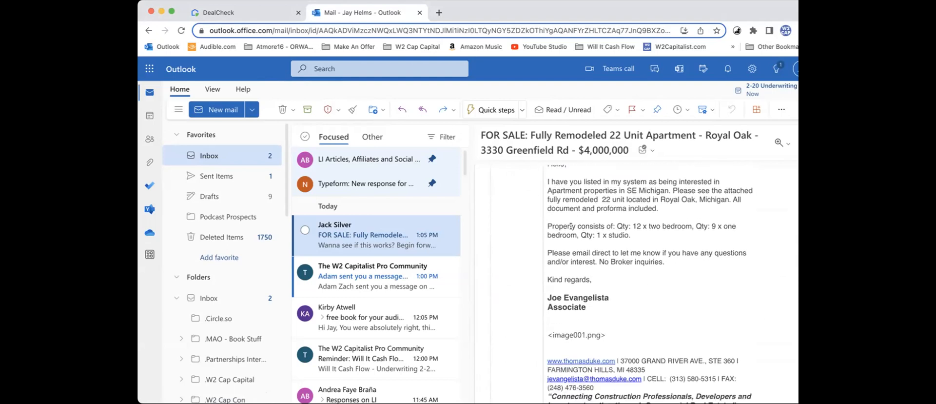
# Step: Switch back to DealCheck and start a new unit group with 12 similar units, checking the quantity against the Outlook email
pyautogui.click(264, 16)
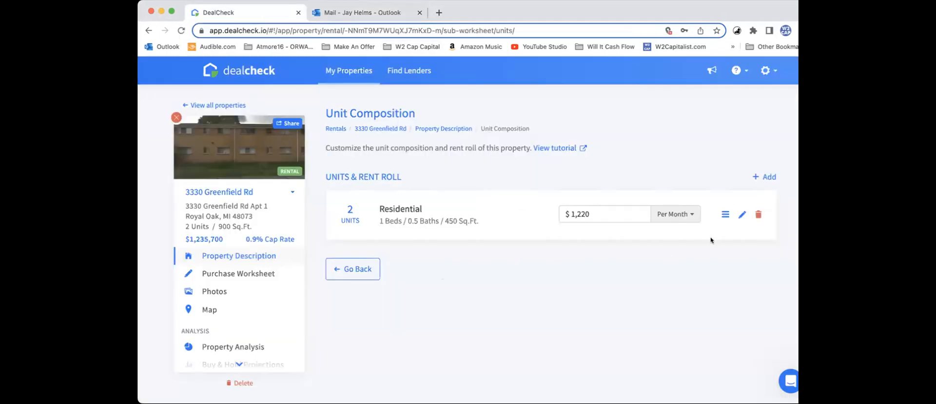
pyautogui.click(765, 177)
pyautogui.click(453, 125)
pyautogui.click(338, 14)
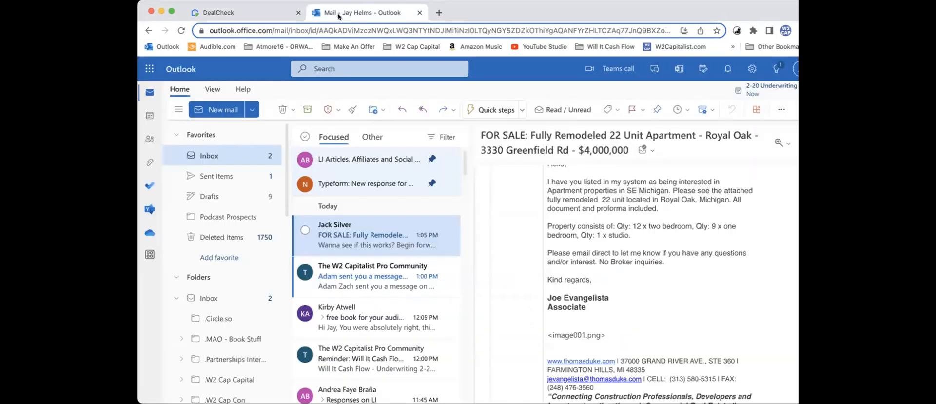
pyautogui.click(268, 13)
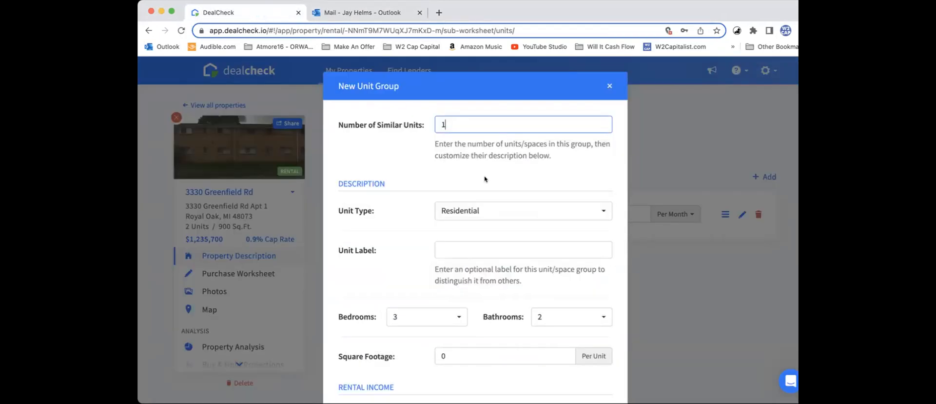
pyautogui.write('2')
pyautogui.scroll(-1, 475, 234)
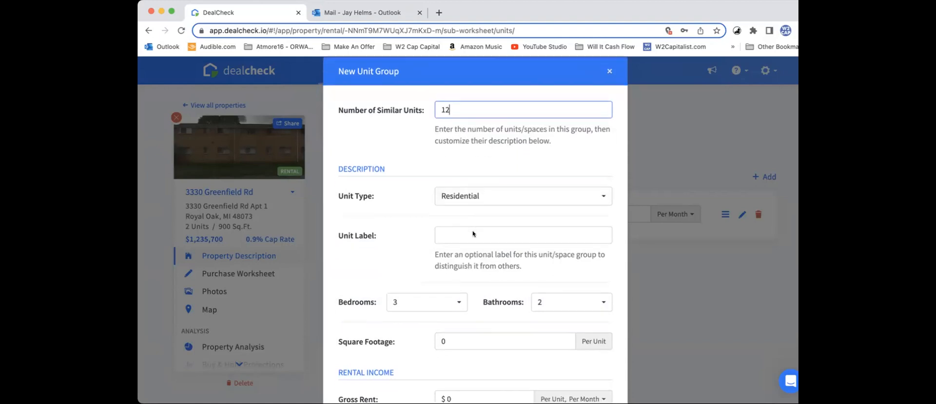
# Step: Set the new unit group to 2 bedrooms and 1 bathroom, and return to the listing email in Outlook
pyautogui.click(441, 303)
pyautogui.click(424, 351)
pyautogui.click(540, 304)
pyautogui.click(547, 324)
pyautogui.scroll(-3, 531, 290)
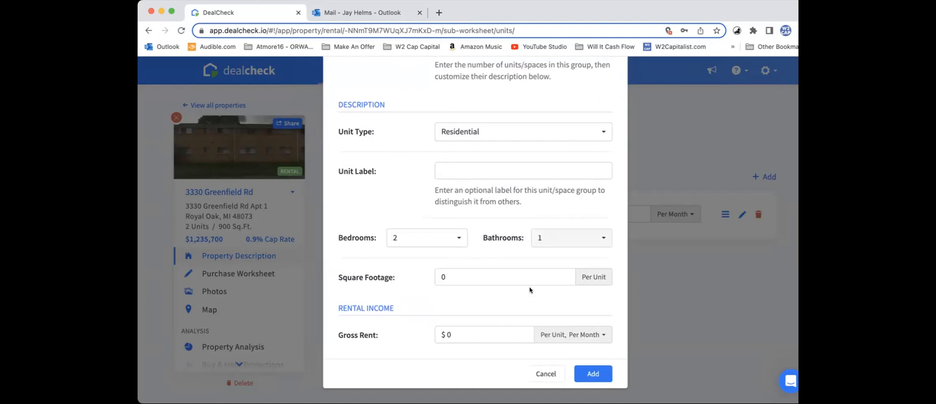
pyautogui.click(349, 13)
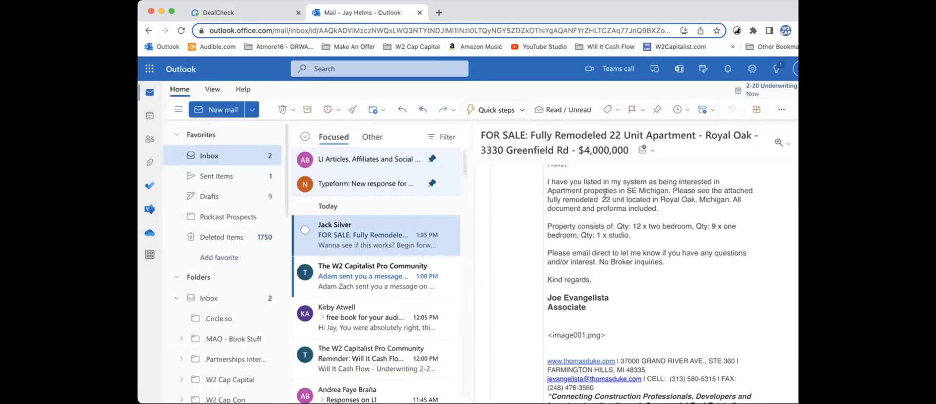
# Step: Check the listing email, return to DealCheck, and add the 2-bedroom unit group with a gross rent of $1,400 per unit, per month
pyautogui.scroll(-6, 605, 194)
pyautogui.scroll(4, 605, 195)
pyautogui.scroll(1, 604, 194)
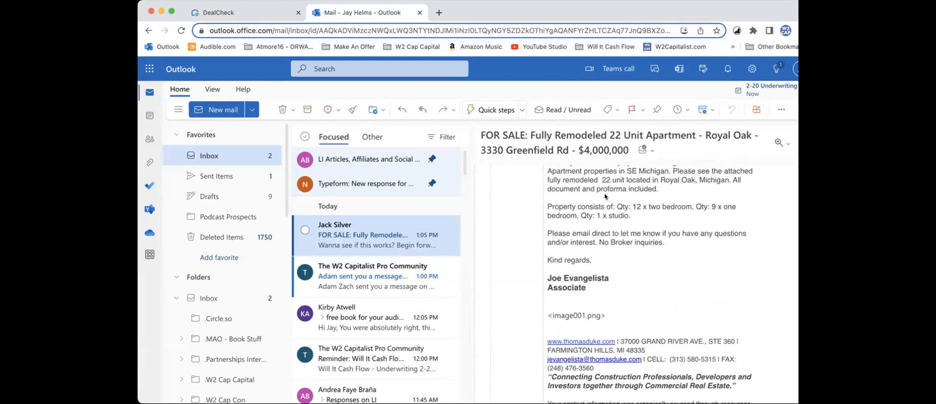
pyautogui.click(242, 12)
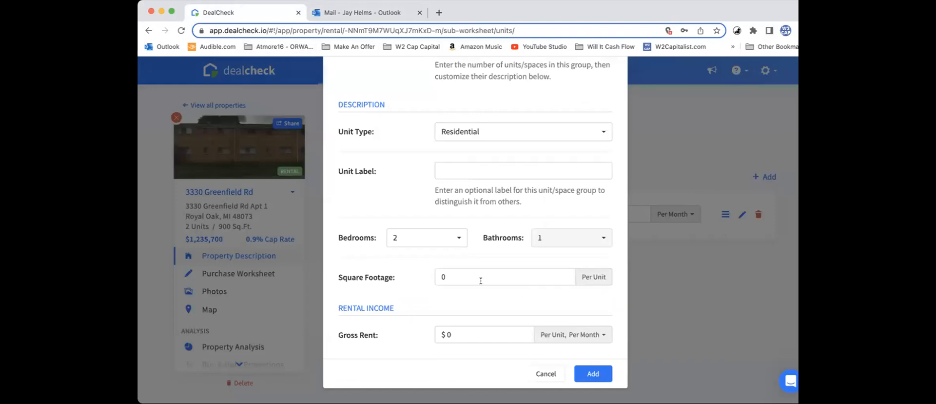
pyautogui.click(474, 333)
pyautogui.write('1400')
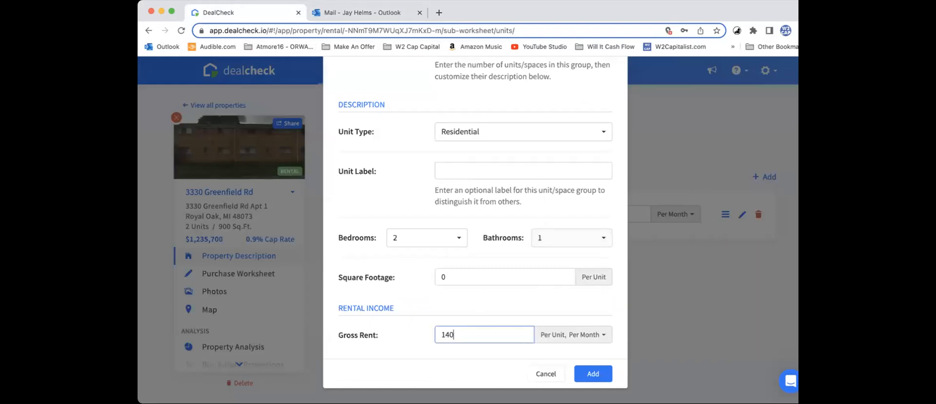
pyautogui.click(590, 374)
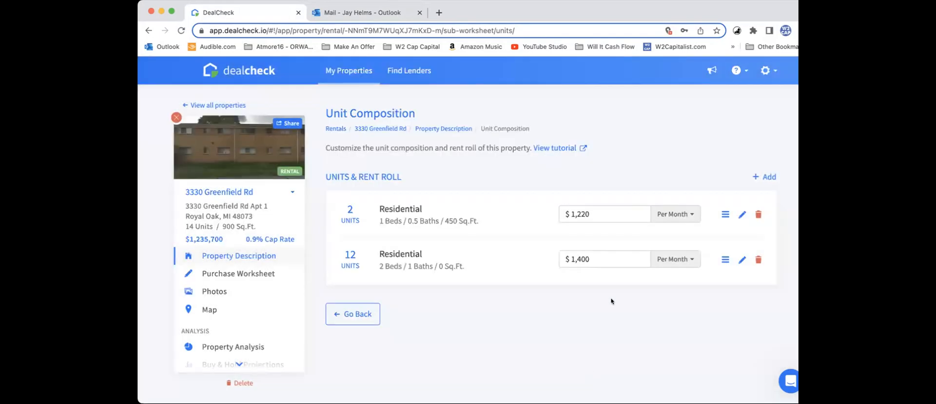
# Step: Open the 1-bedroom unit group for editing and set it to 9 similar units, checking the quantity against the Outlook email
pyautogui.click(742, 214)
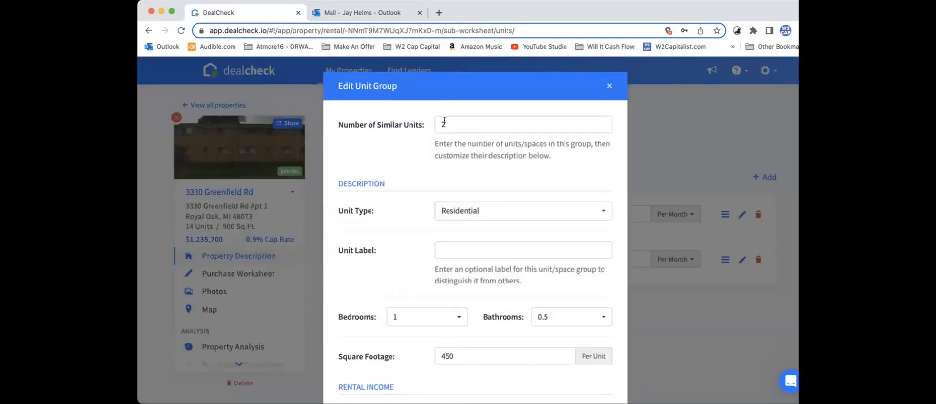
pyautogui.click(337, 14)
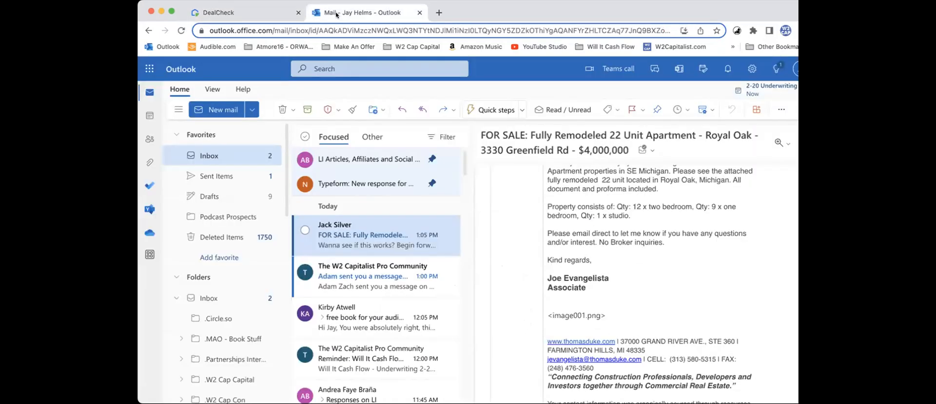
pyautogui.click(249, 19)
pyautogui.doubleClick(441, 123)
pyautogui.write('9')
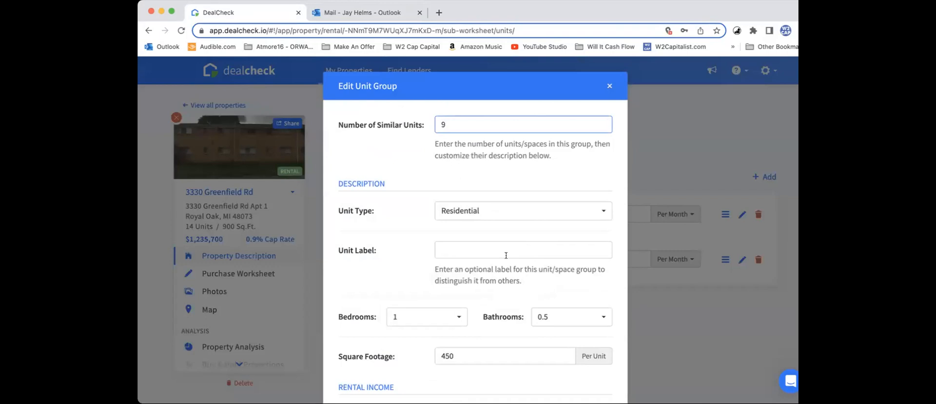
# Step: Set the 1-bedroom group to 1 bathroom and a gross rent of $1,200 per unit, per month, and save it
pyautogui.scroll(-1, 506, 255)
pyautogui.click(555, 262)
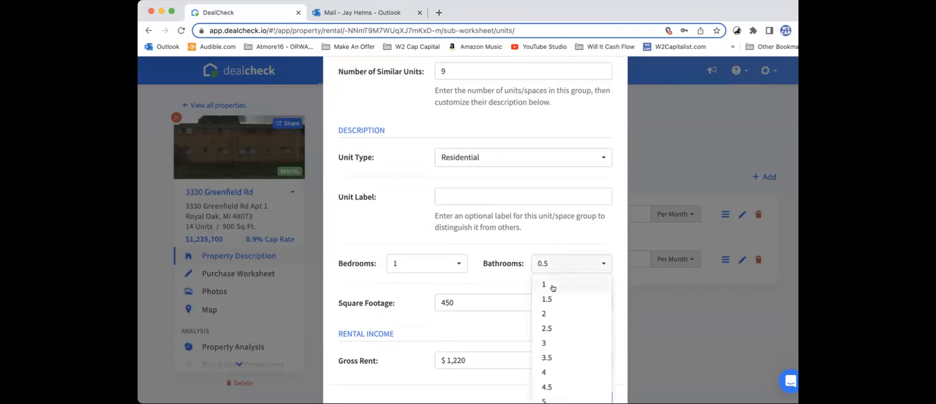
pyautogui.click(553, 287)
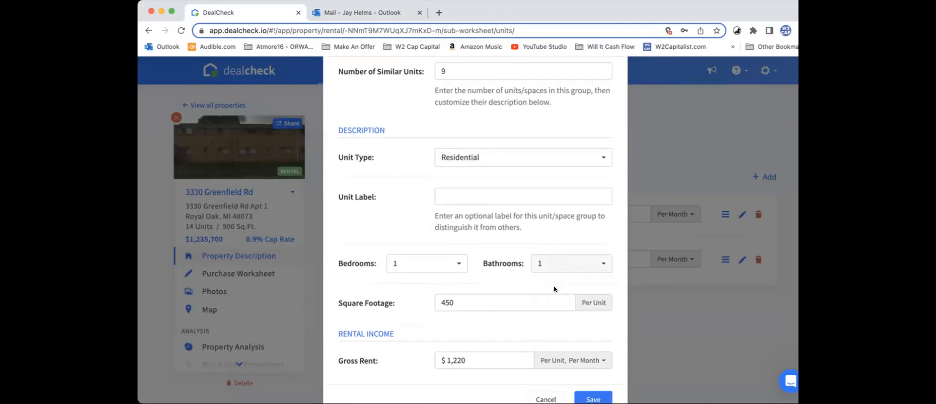
pyautogui.scroll(-1, 502, 276)
pyautogui.doubleClick(473, 332)
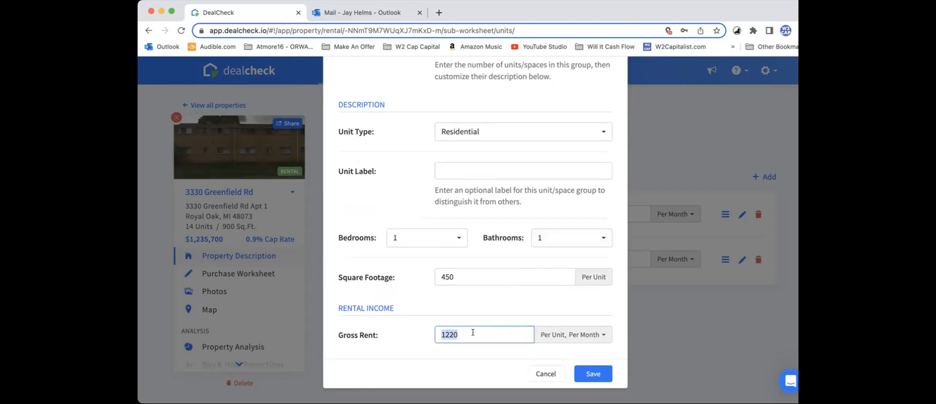
pyautogui.write('1')
pyautogui.write('200')
pyautogui.click(592, 380)
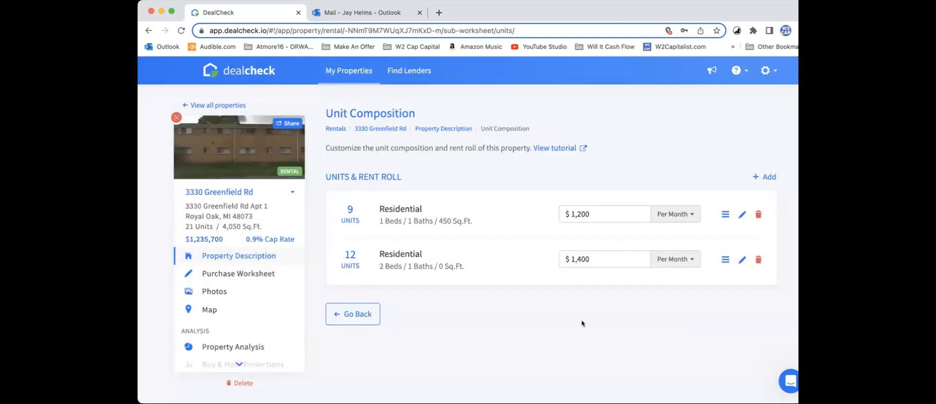
# Step: Start another new unit group, check the studio unit in the Outlook email, and keep the Residential unit type in DealCheck
pyautogui.click(764, 177)
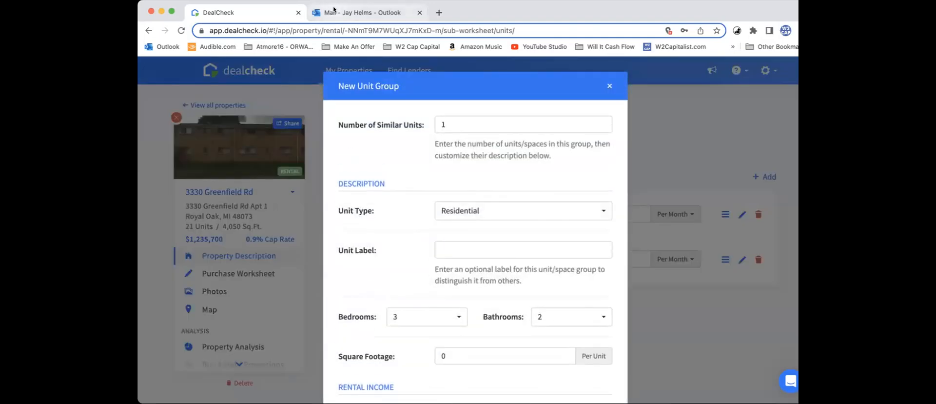
pyautogui.click(334, 11)
pyautogui.scroll(-1, 578, 249)
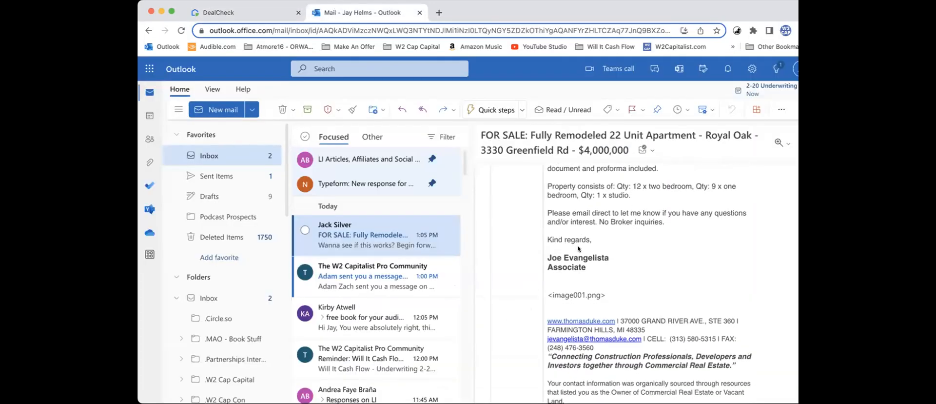
pyautogui.click(234, 13)
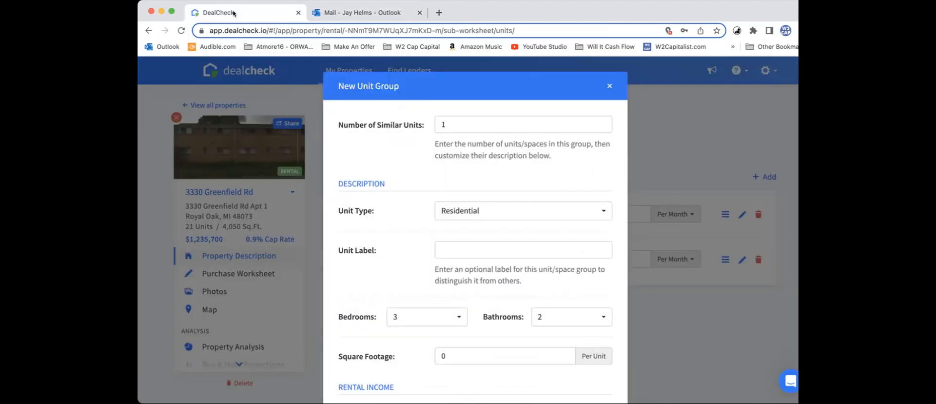
pyautogui.click(468, 209)
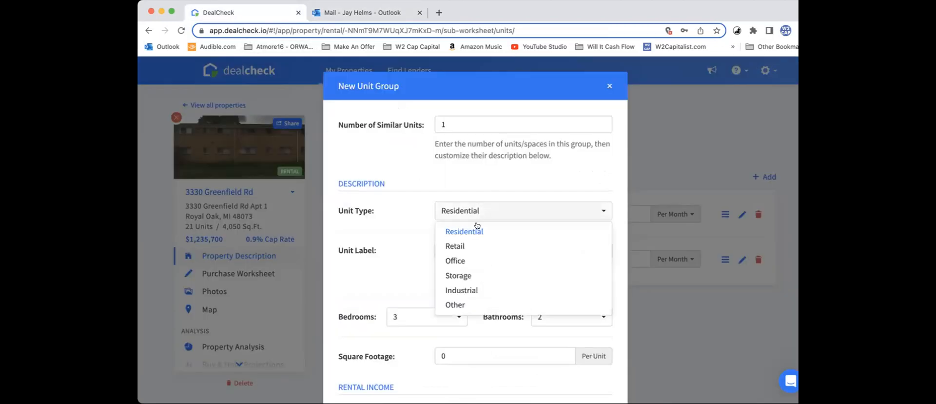
pyautogui.click(483, 185)
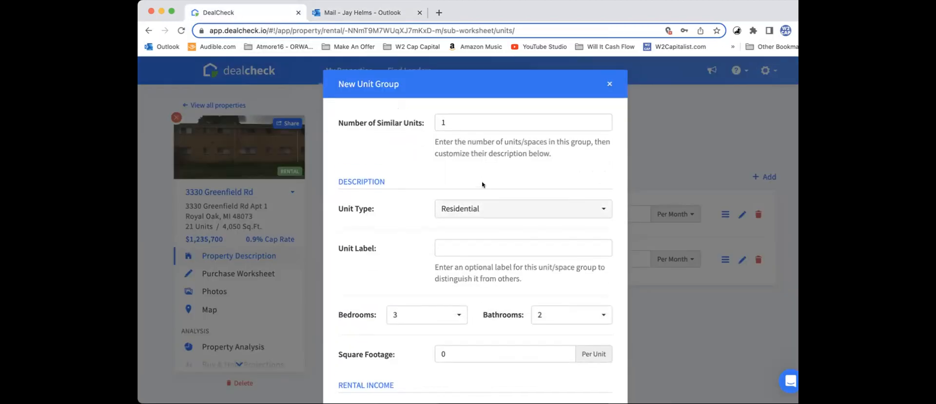
# Step: Set the new group to Studio with 1 bathroom and a gross rent of $850 per unit, per month, and add it
pyautogui.scroll(-3, 483, 185)
pyautogui.click(436, 251)
pyautogui.click(426, 267)
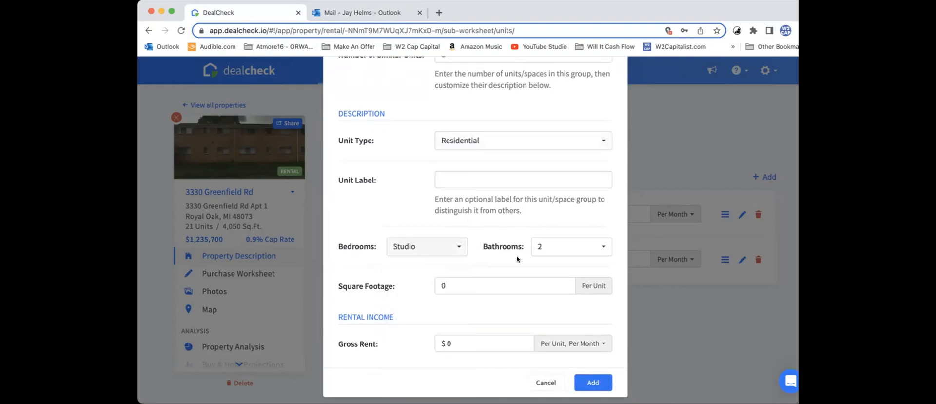
pyautogui.click(546, 247)
pyautogui.click(548, 266)
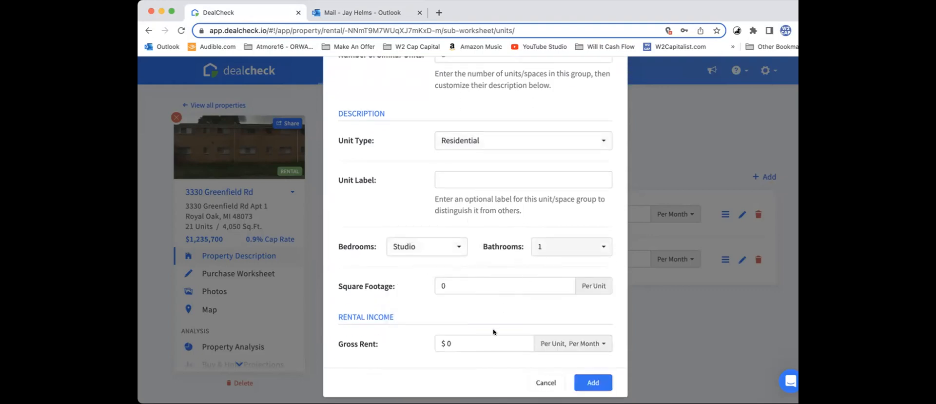
pyautogui.scroll(-1, 494, 332)
pyautogui.click(481, 331)
pyautogui.write('850')
pyautogui.click(592, 371)
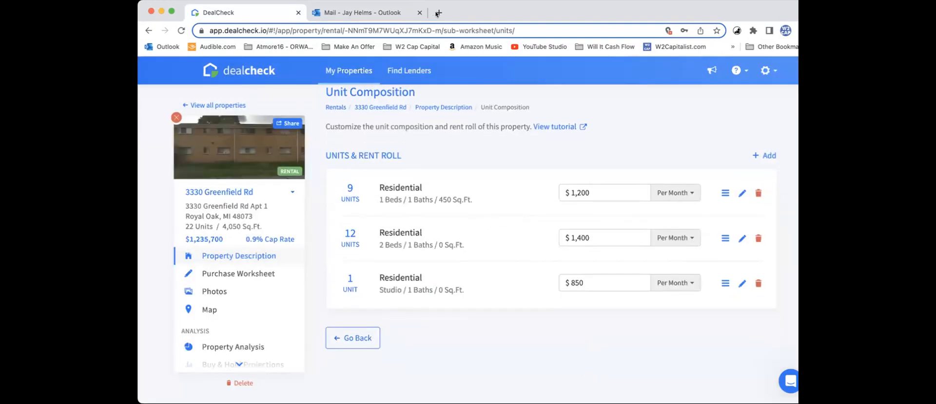
# Step: Open the property search on rentcast.io in a new browser tab, and return to DealCheck's unit composition
pyautogui.moveTo(725, 8); pyautogui.dragTo(710, 55)
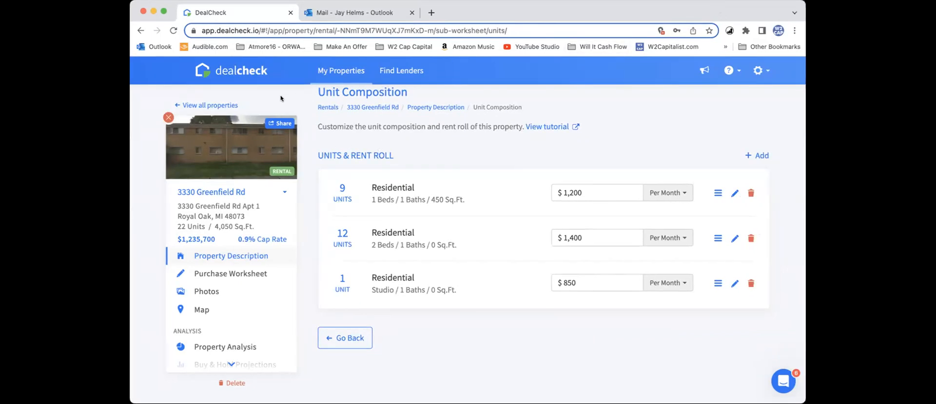
pyautogui.click(431, 12)
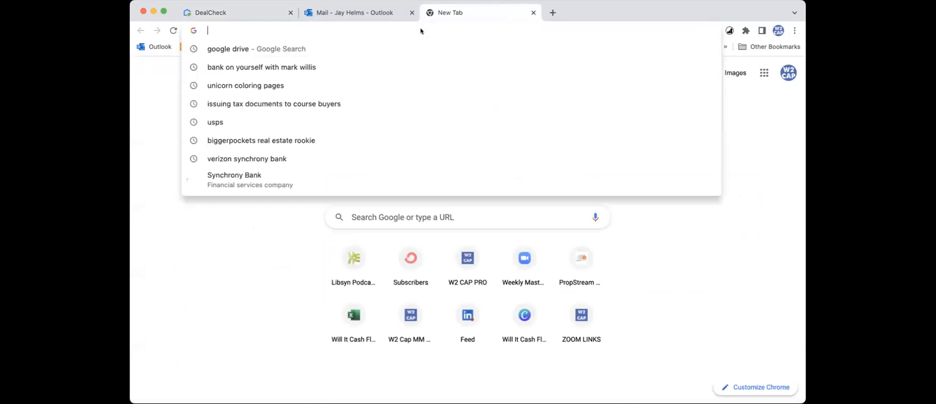
pyautogui.write('rentcast.io')
pyautogui.press('Return')
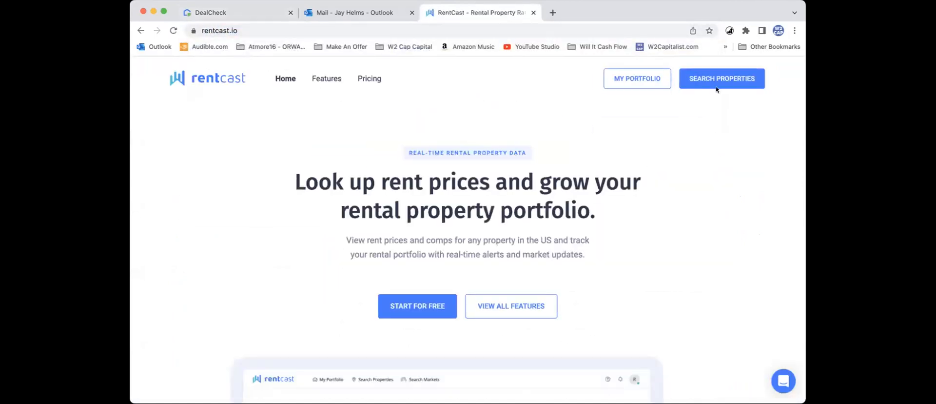
pyautogui.click(722, 79)
pyautogui.click(248, 16)
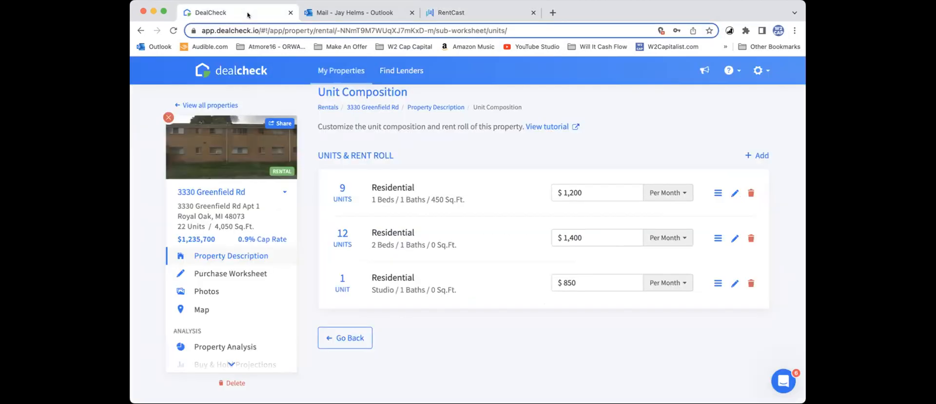
# Step: Open rentometer.com in another new browser tab
pyautogui.click(553, 13)
pyautogui.write('retn')
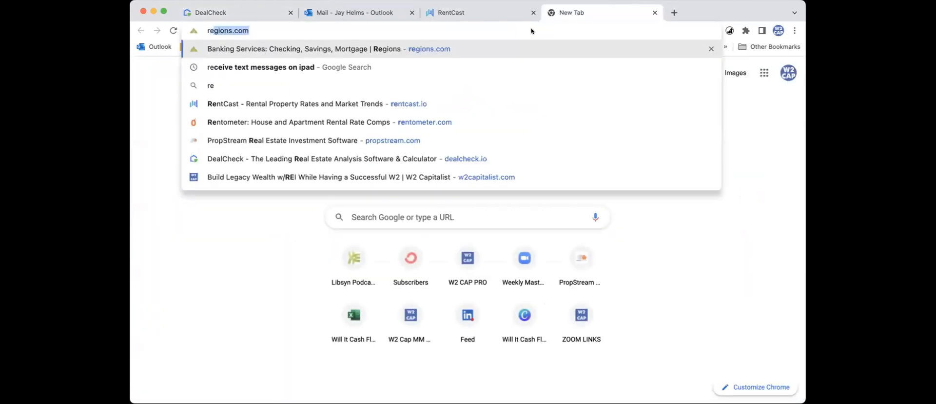
pyautogui.press('BackSpace')
pyautogui.press('BackSpace')
pyautogui.write('nto')
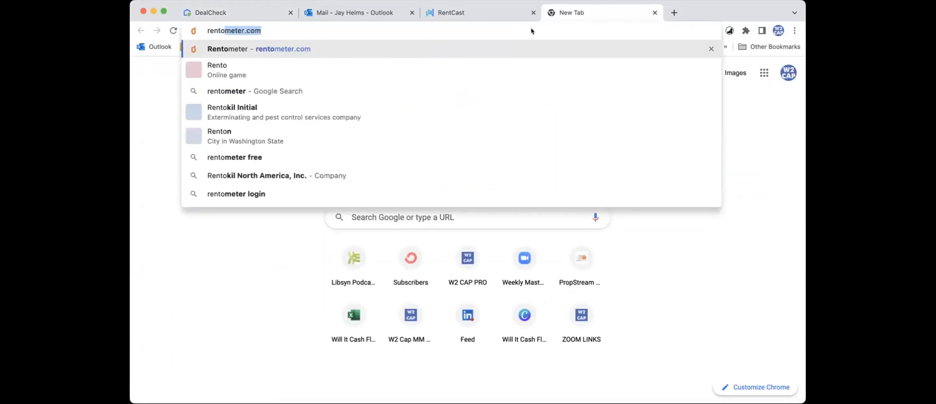
pyautogui.press('Return')
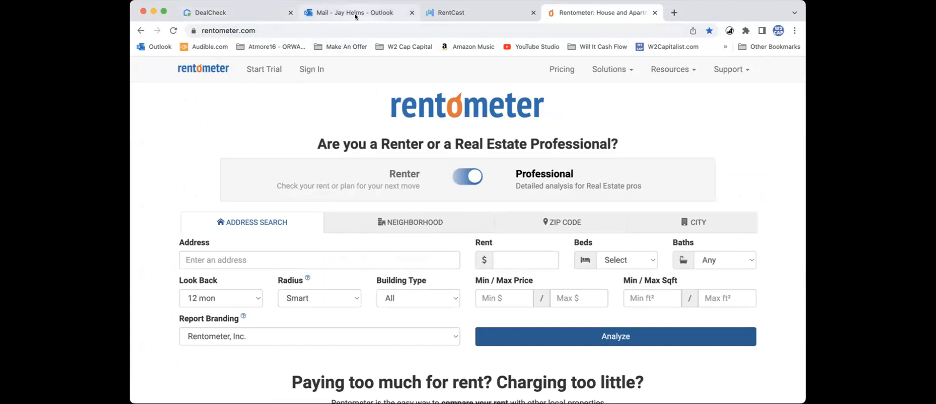
# Step: Enter the Royal Oak property's street address in the Rentometer address search, checking the street name in DealCheck
pyautogui.click(401, 259)
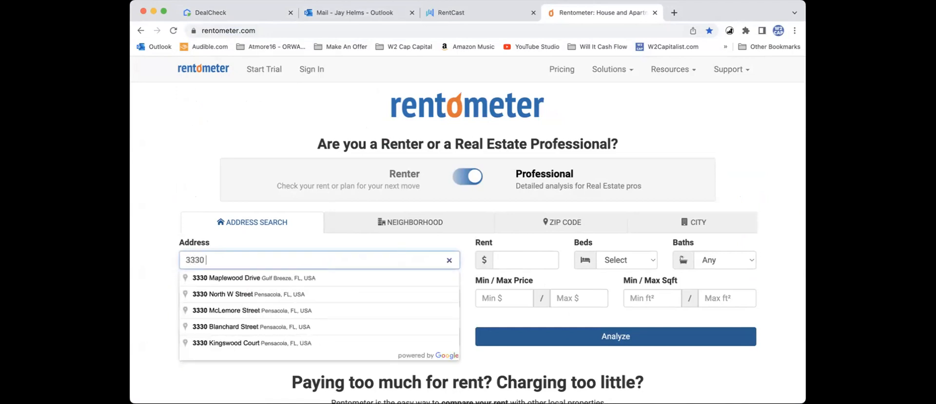
pyautogui.click(262, 15)
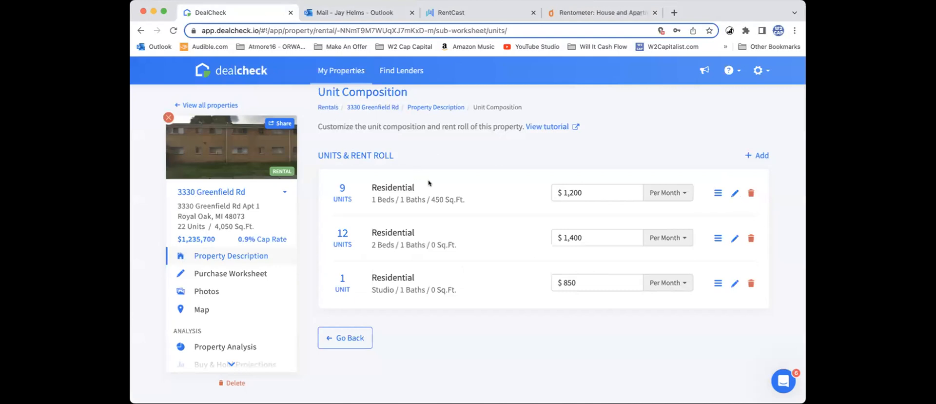
pyautogui.click(594, 16)
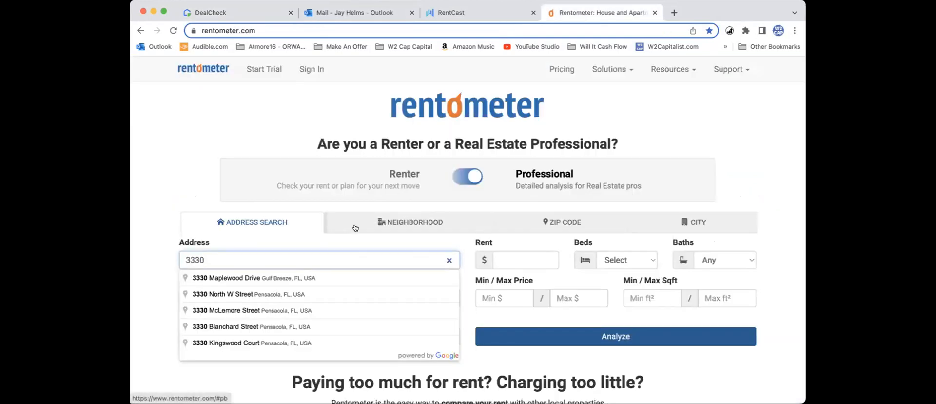
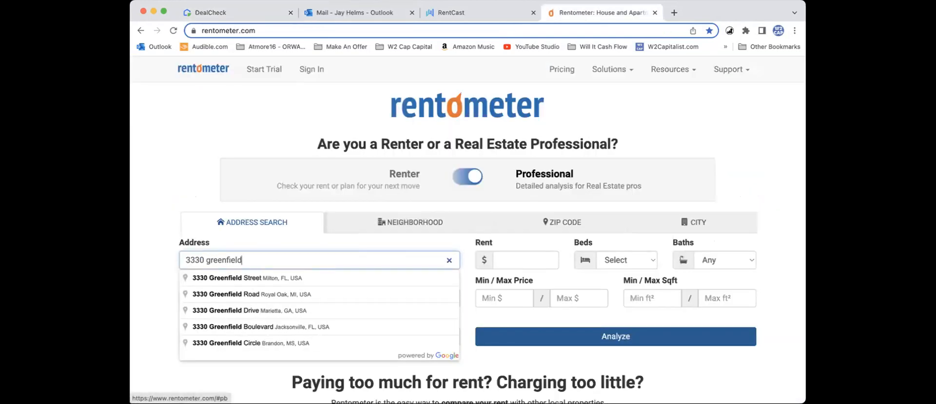
pyautogui.click(322, 295)
# Step: Run the Rentometer analysis for 2 Bed and 1 Only bath, read the average rent, and return to DealCheck's unit composition
pyautogui.click(541, 260)
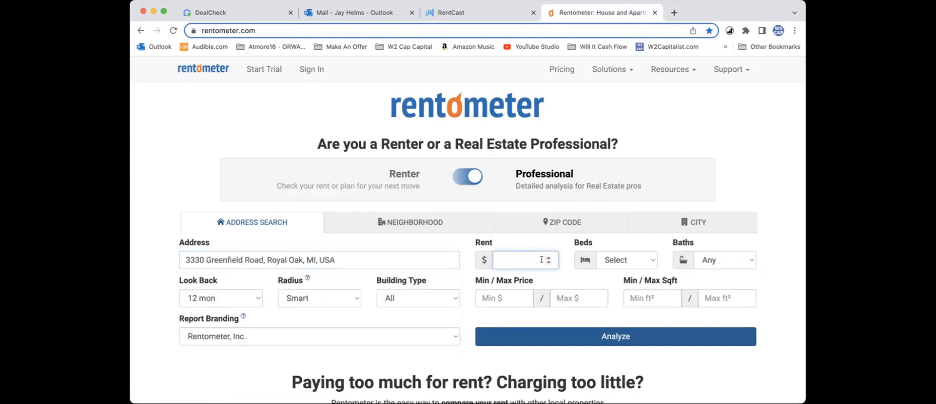
pyautogui.click(620, 259)
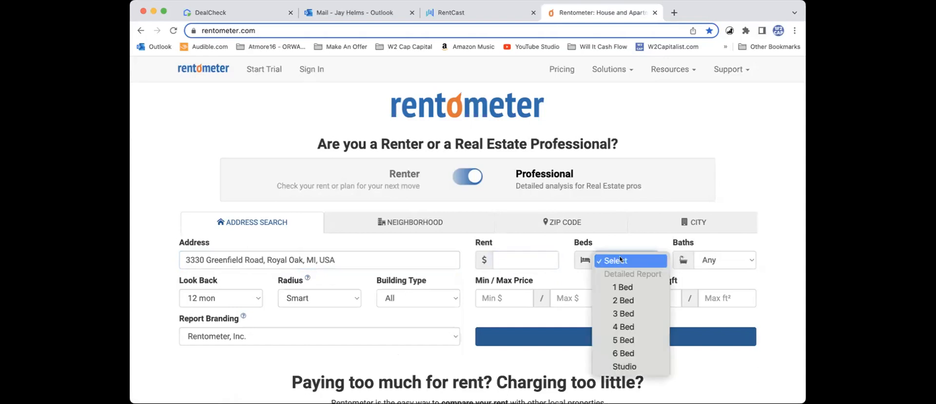
pyautogui.click(626, 300)
pyautogui.click(708, 260)
pyautogui.click(712, 269)
pyautogui.click(632, 336)
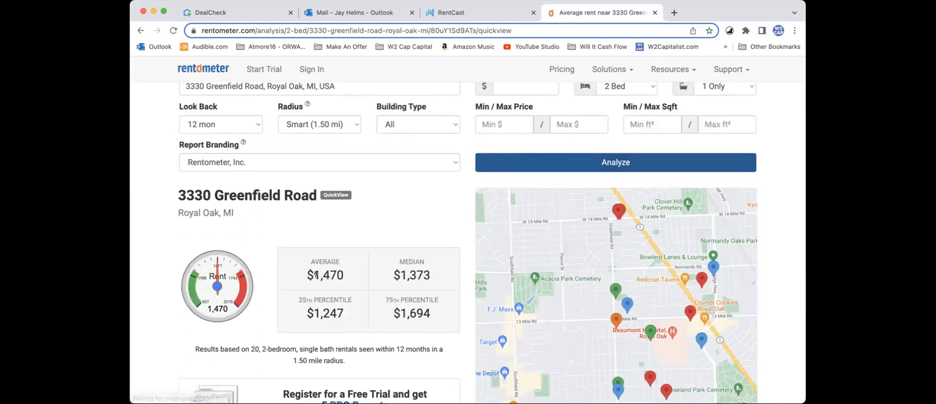
pyautogui.moveTo(330, 275); pyautogui.dragTo(344, 276)
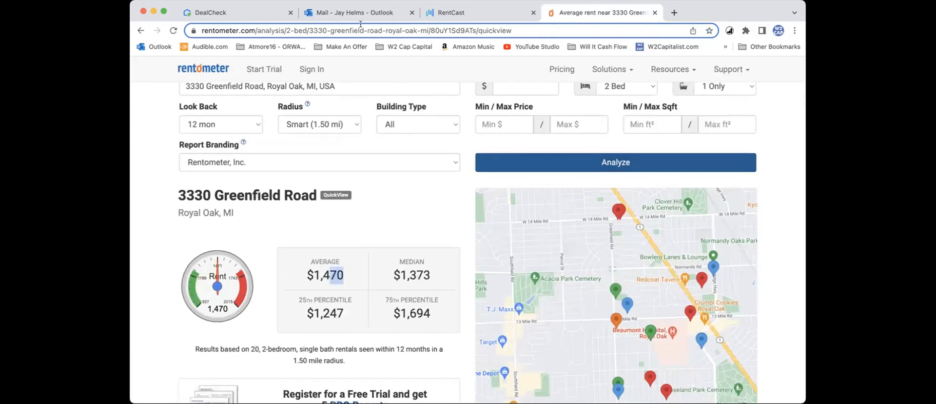
pyautogui.click(247, 15)
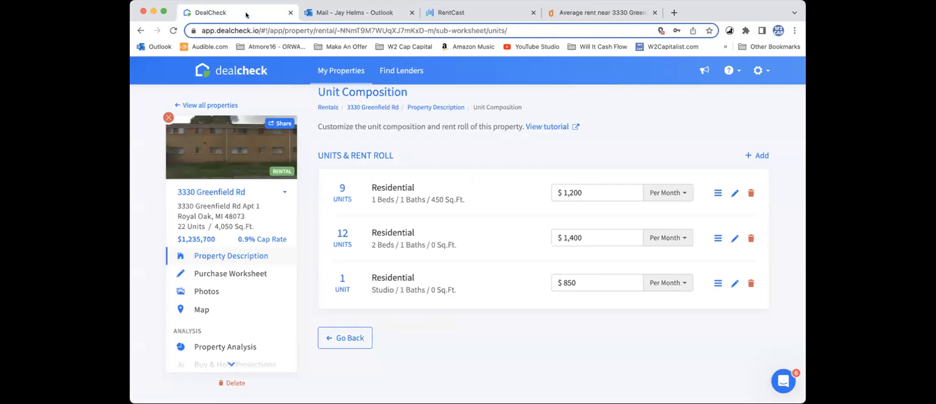
# Step: Switch to Rentometer and run the analysis of the same address for 1 Bed with 1 Only bath
pyautogui.click(604, 12)
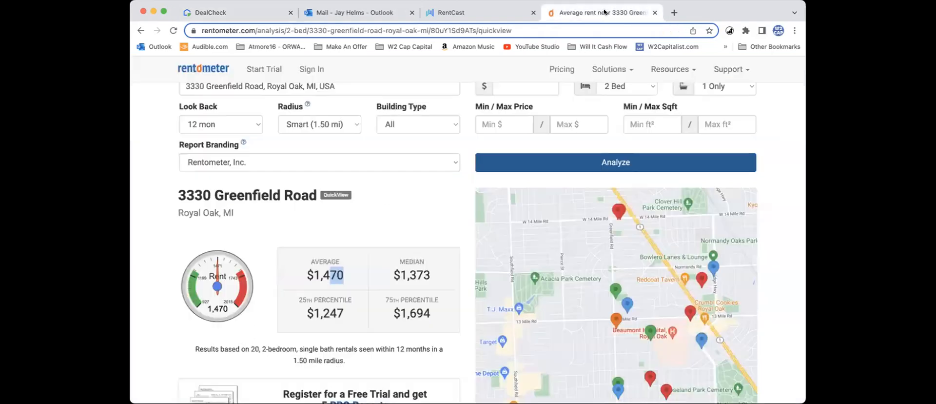
pyautogui.scroll(2, 513, 221)
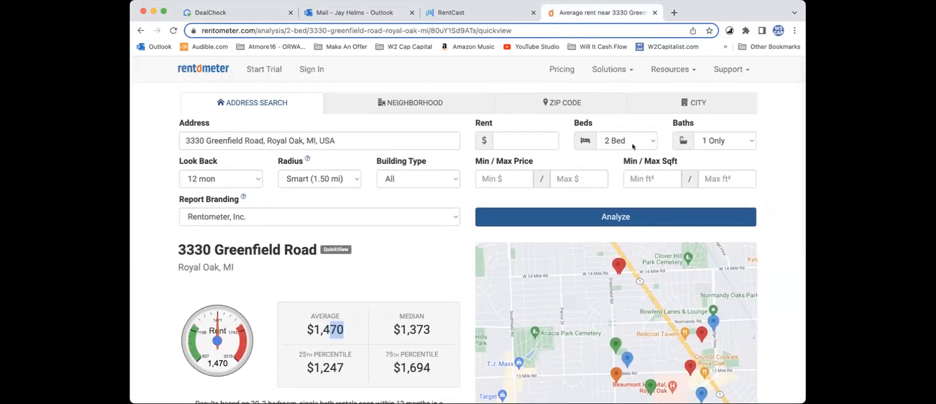
pyautogui.click(632, 144)
pyautogui.click(631, 129)
pyautogui.click(593, 213)
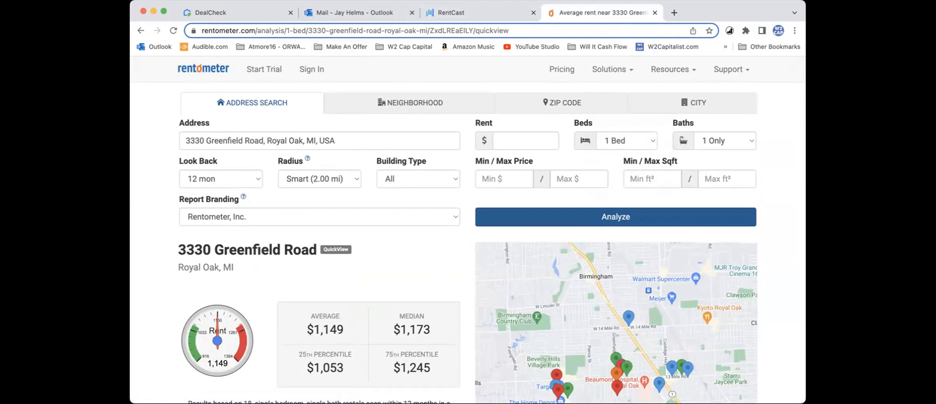
# Step: Return to DealCheck's unit composition and set the monthly rent of the 1-bed units to $1,150
pyautogui.click(244, 19)
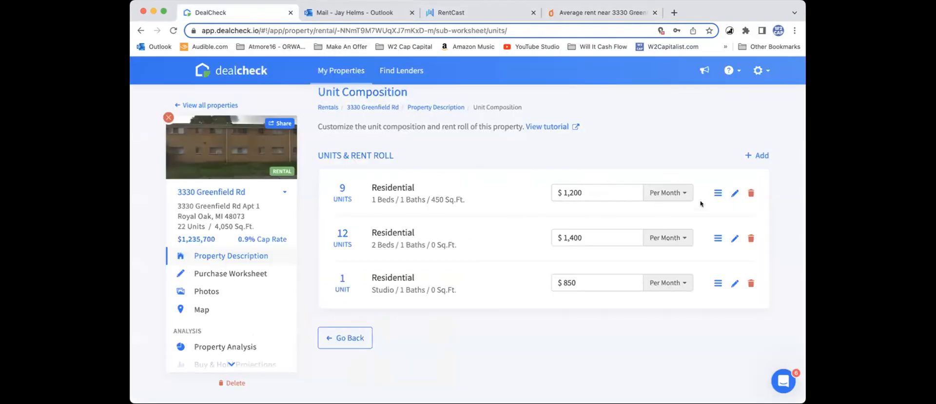
pyautogui.click(629, 194)
pyautogui.press('BackSpace')
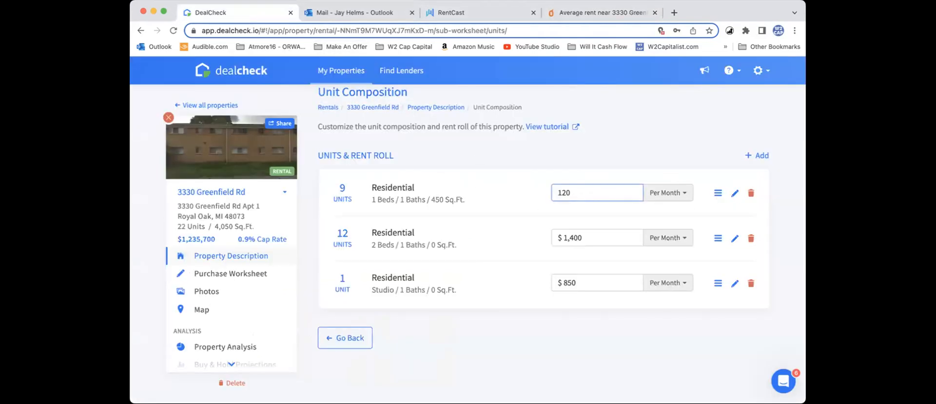
pyautogui.write('50')
# Step: Switch to Rentometer, run the analysis for Studio with 1 Only bath, and read the rent statistics
pyautogui.click(598, 13)
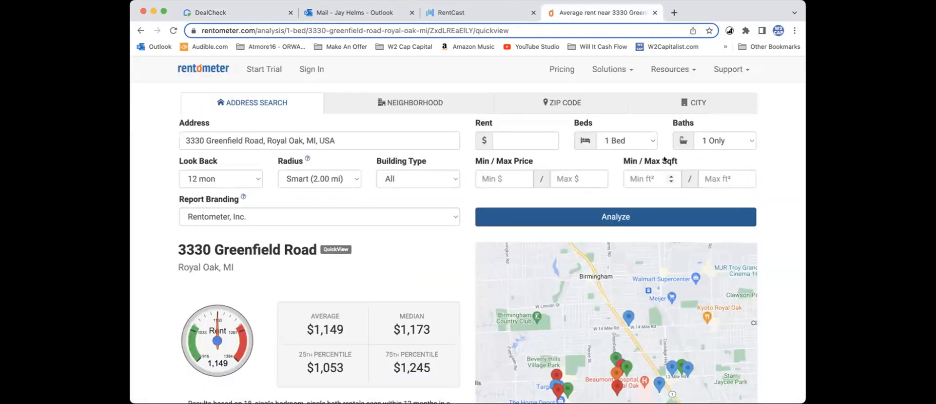
pyautogui.click(638, 144)
pyautogui.click(629, 220)
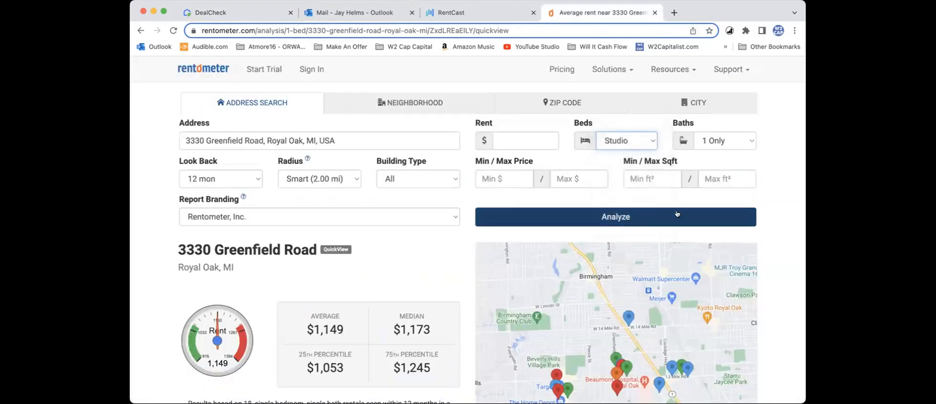
pyautogui.click(512, 223)
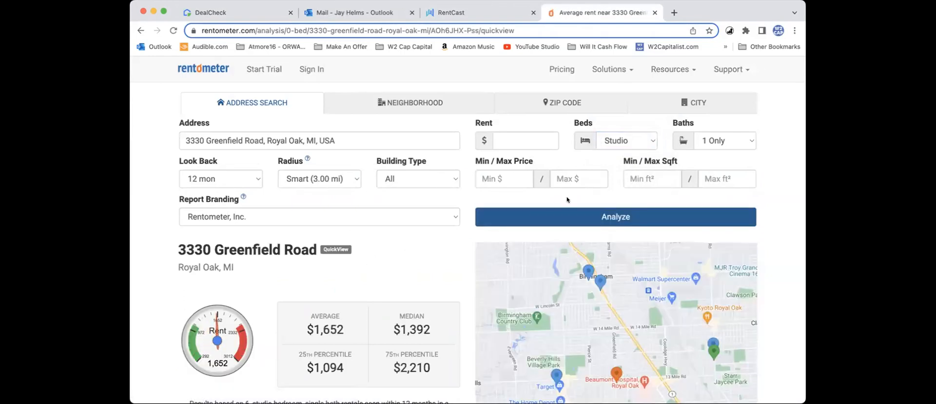
pyautogui.scroll(-3, 490, 234)
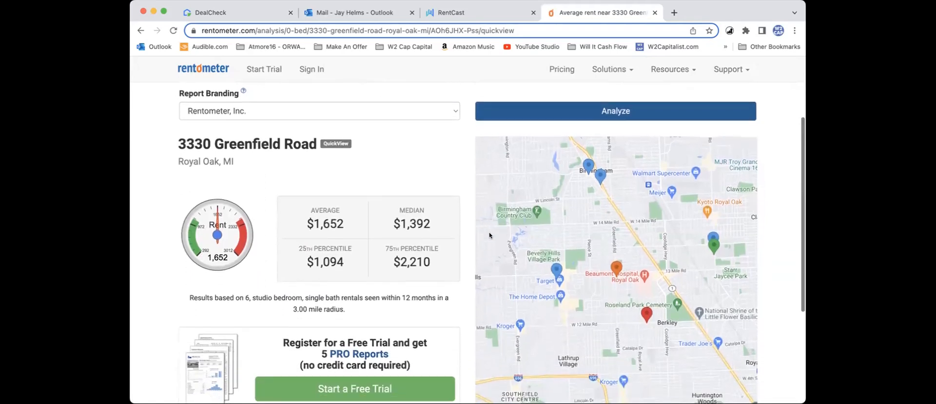
pyautogui.scroll(3, 498, 234)
pyautogui.scroll(-1, 498, 234)
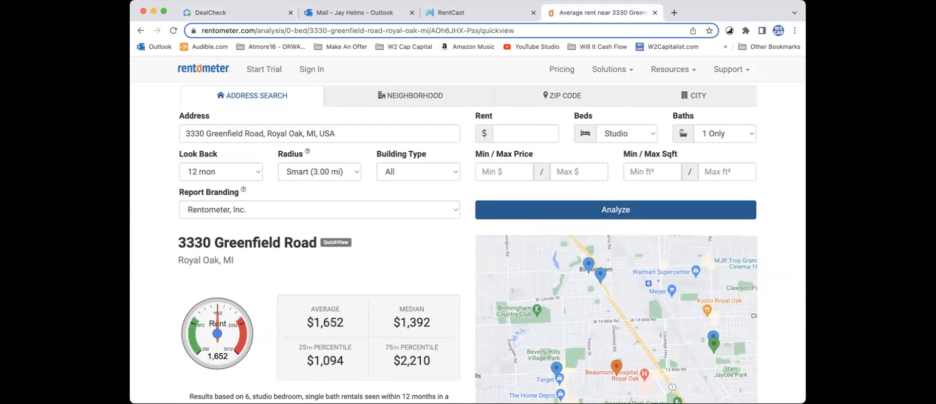
# Step: Return to DealCheck, commit the edited rent, and go back to the property description to look over its address and details
pyautogui.click(238, 12)
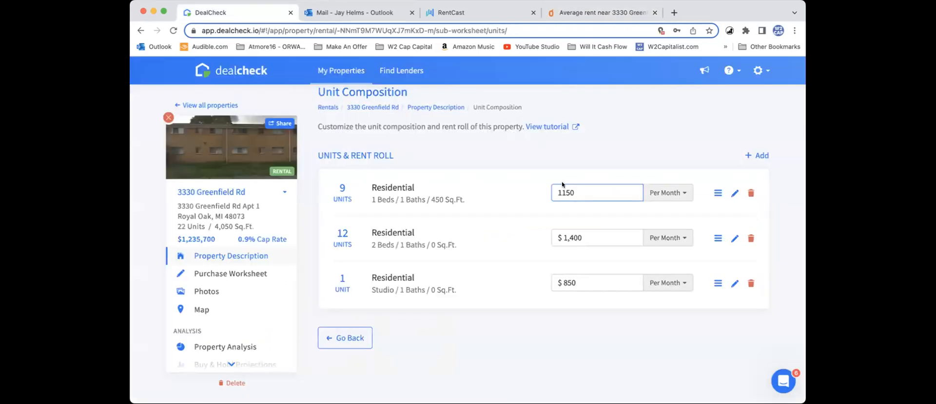
pyautogui.click(493, 175)
pyautogui.click(348, 338)
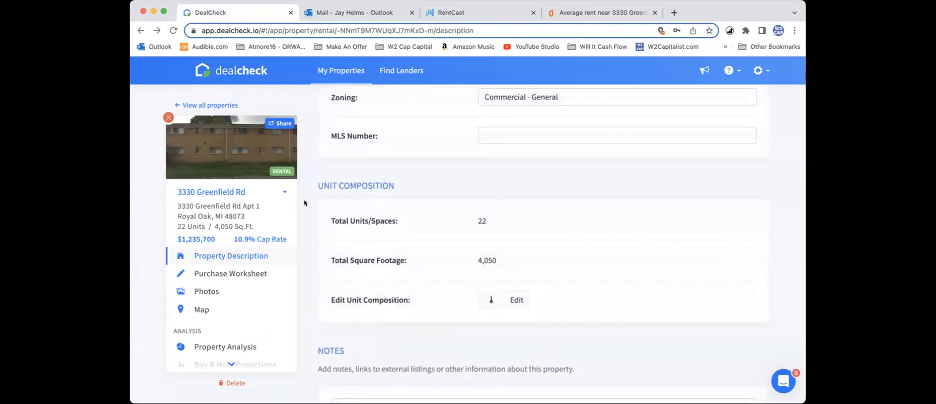
pyautogui.moveTo(168, 118)
pyautogui.scroll(10, 331, 178)
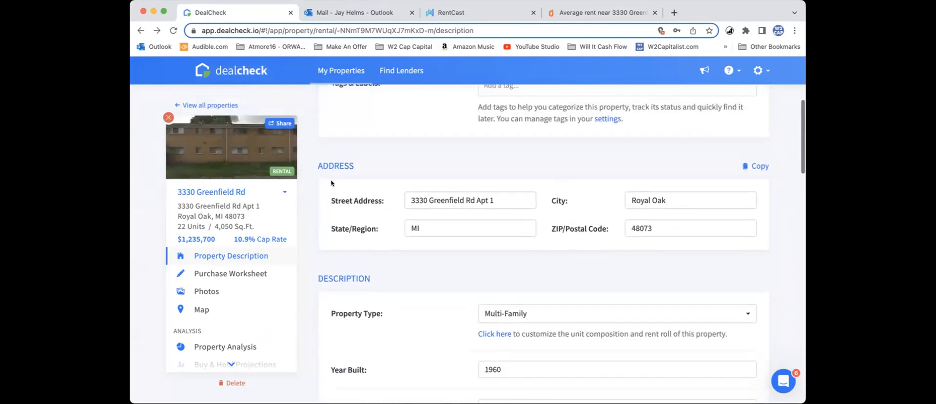
pyautogui.scroll(-6, 331, 182)
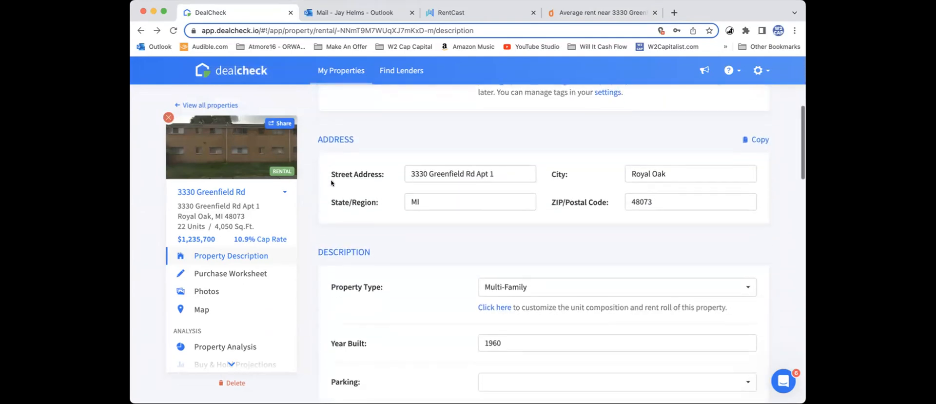
pyautogui.scroll(-2, 331, 183)
# Step: Open the property's purchase worksheet and set the purchase price to $4,000,000
pyautogui.click(246, 273)
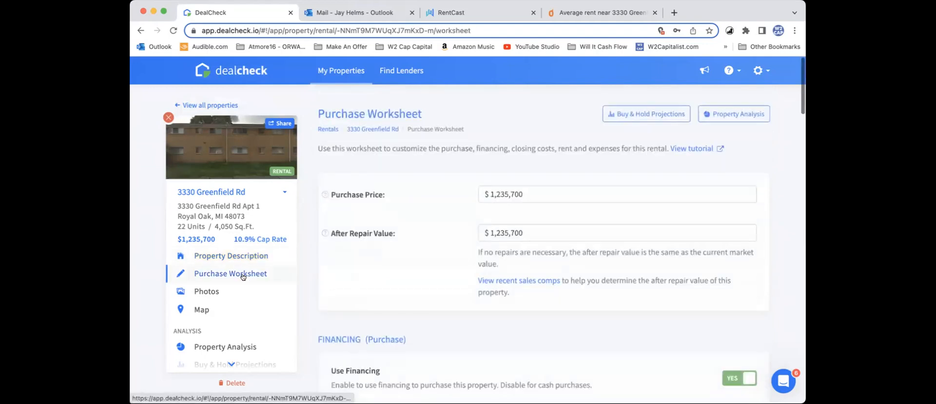
pyautogui.click(530, 194)
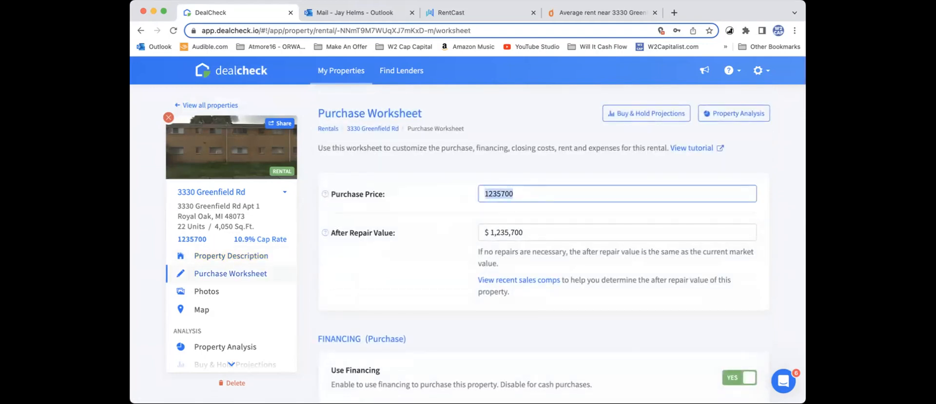
pyautogui.write('4000000')
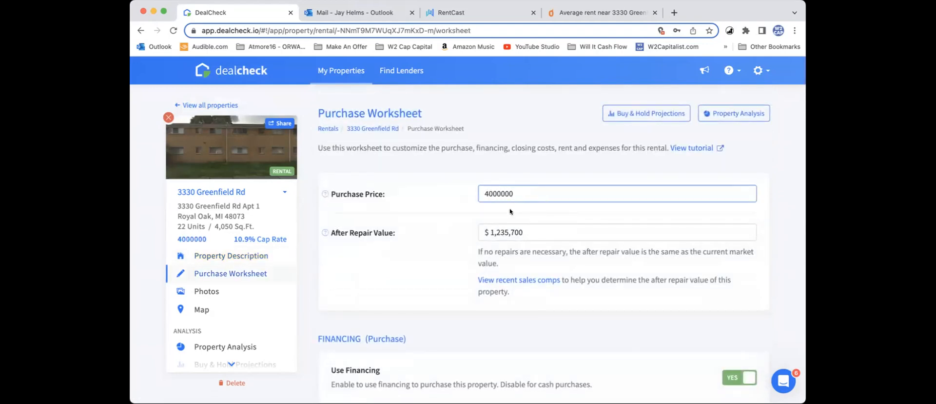
pyautogui.click(518, 212)
# Step: Examine the after repair value and the purchase financing settings, including what is financed, the down payment and the loan type
pyautogui.scroll(-3, 518, 212)
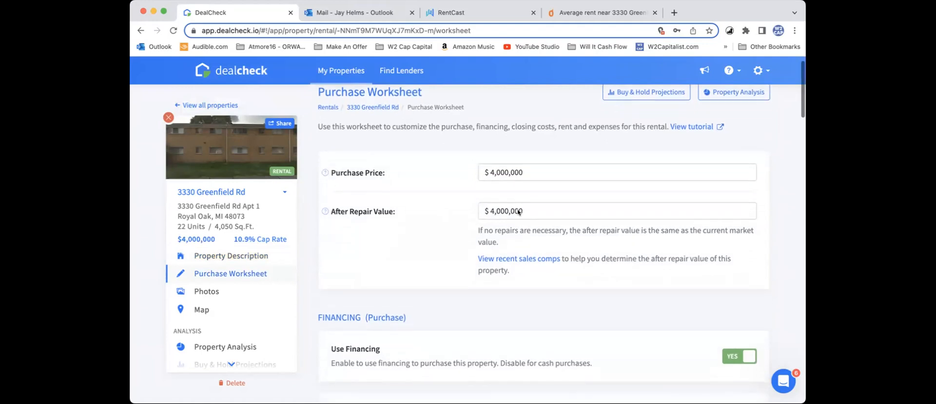
pyautogui.scroll(1, 518, 211)
pyautogui.scroll(-5, 518, 211)
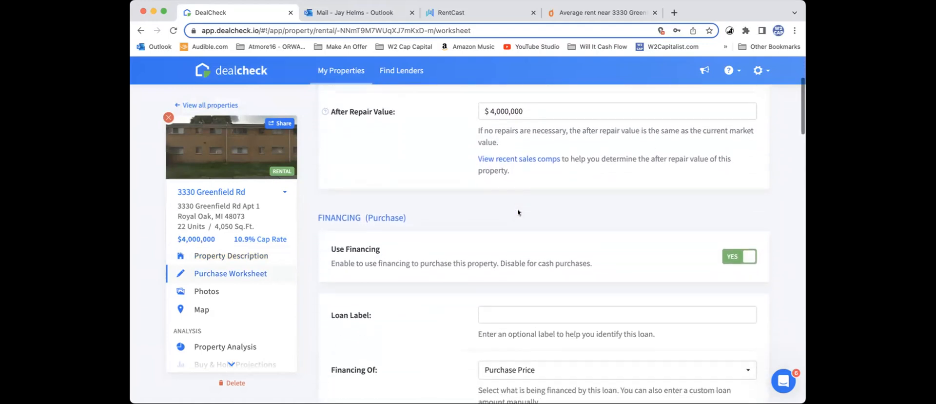
pyautogui.scroll(1, 518, 210)
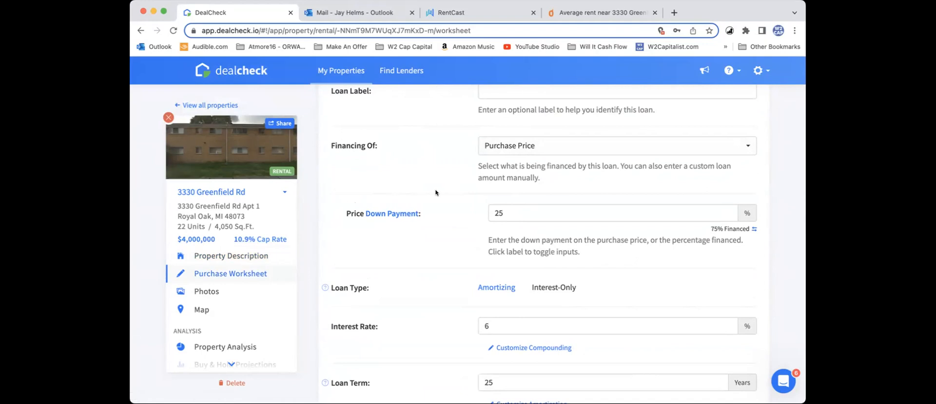
pyautogui.scroll(-1, 436, 192)
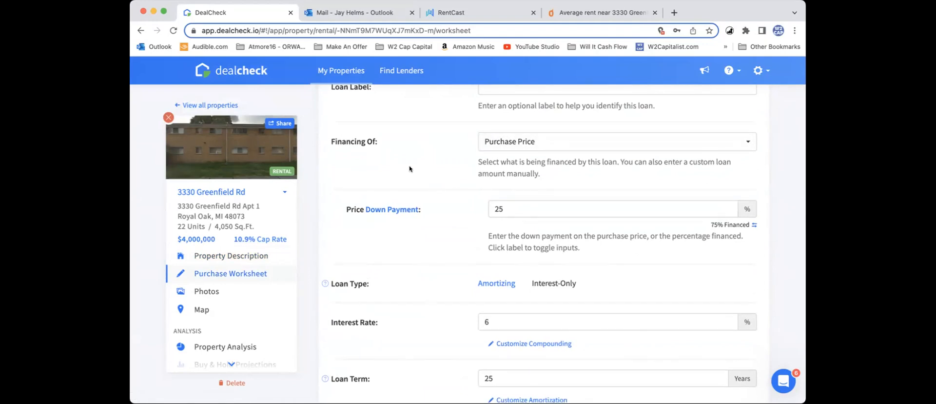
pyautogui.scroll(-2, 409, 169)
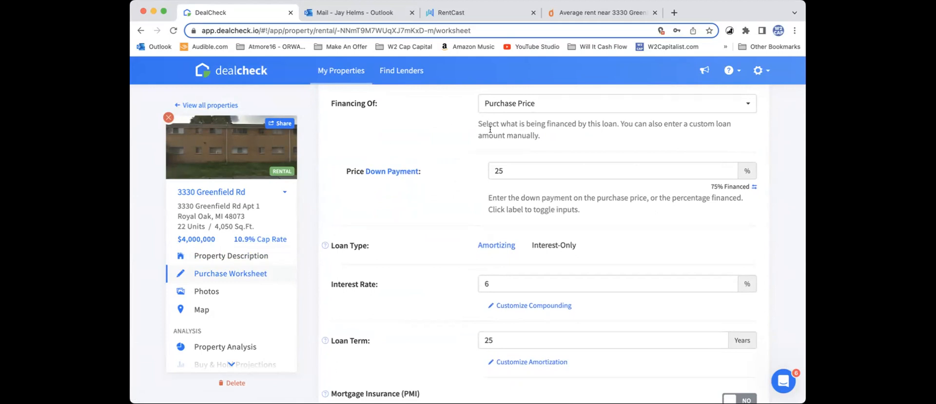
pyautogui.scroll(3, 449, 161)
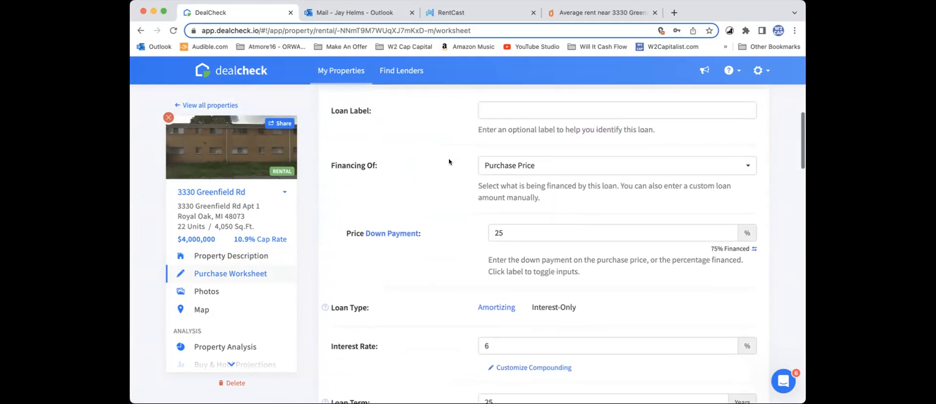
pyautogui.scroll(1, 449, 161)
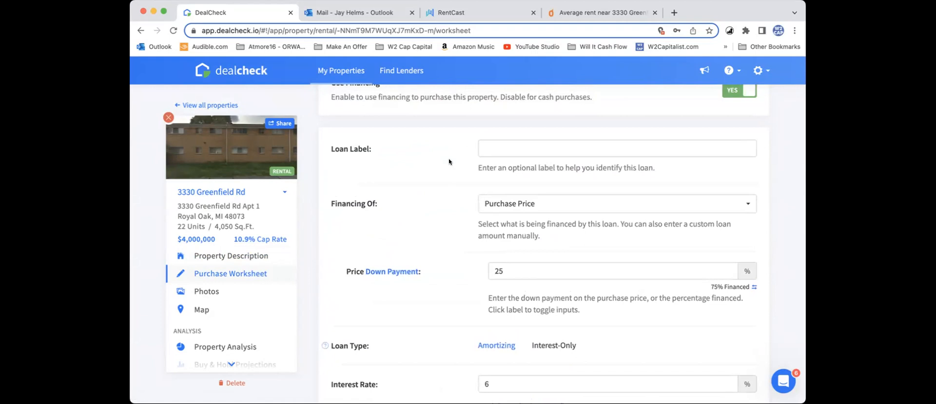
pyautogui.scroll(-1, 449, 162)
pyautogui.scroll(-3, 449, 161)
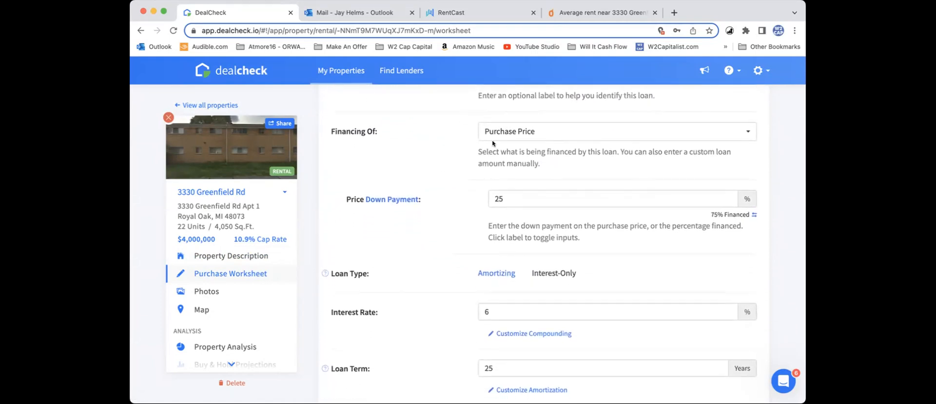
pyautogui.scroll(-1, 433, 184)
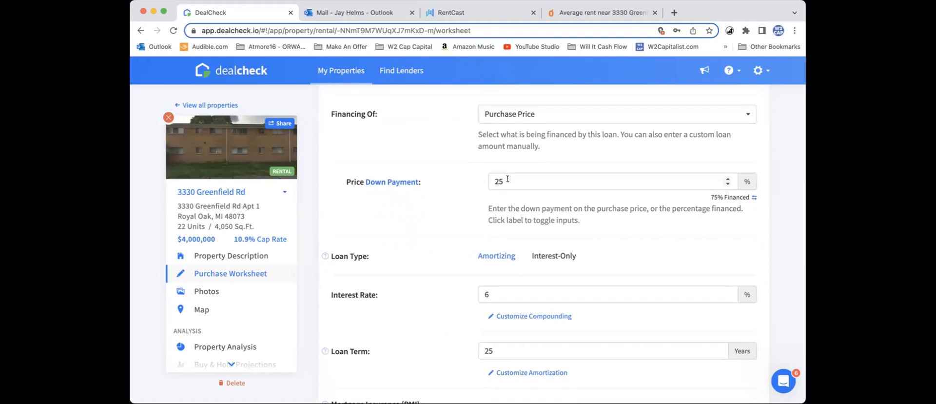
pyautogui.scroll(-1, 507, 179)
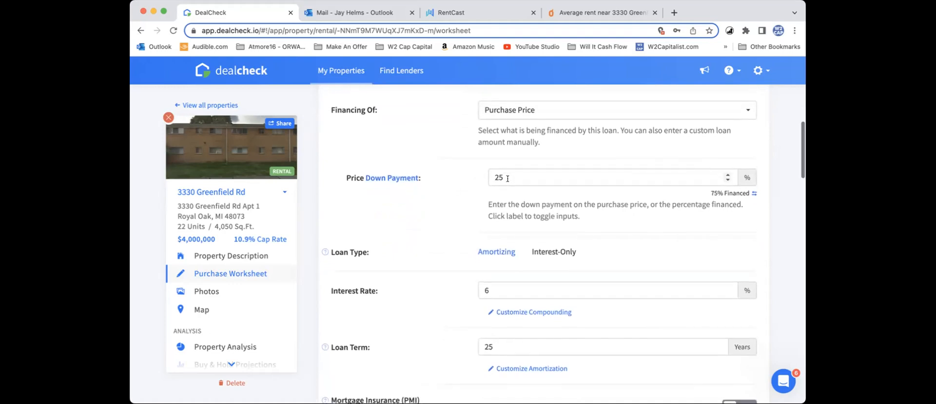
pyautogui.scroll(-3, 655, 210)
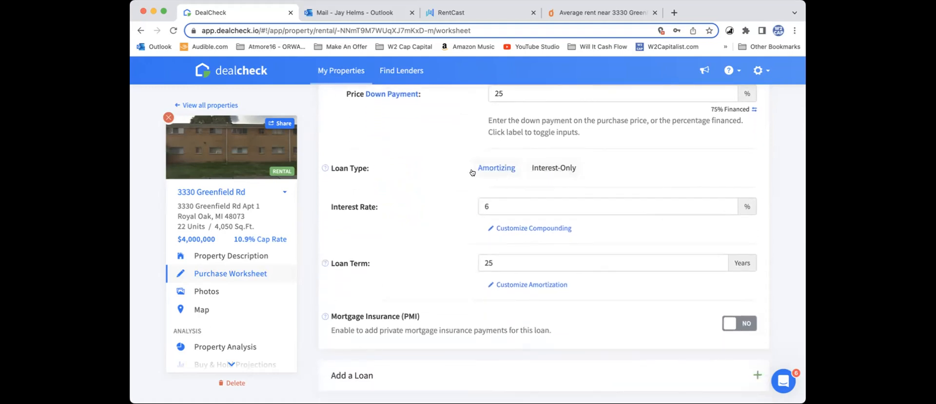
# Step: Set the purchase loan's interest rate to 6.5%
pyautogui.scroll(-1, 461, 176)
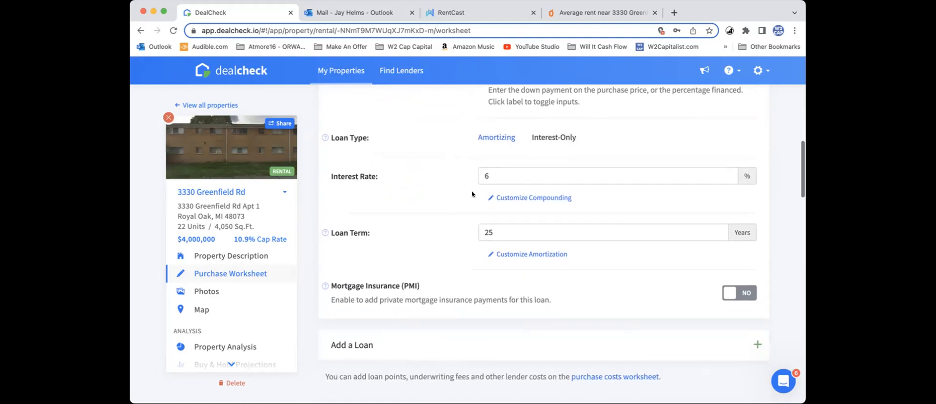
pyautogui.click(470, 176)
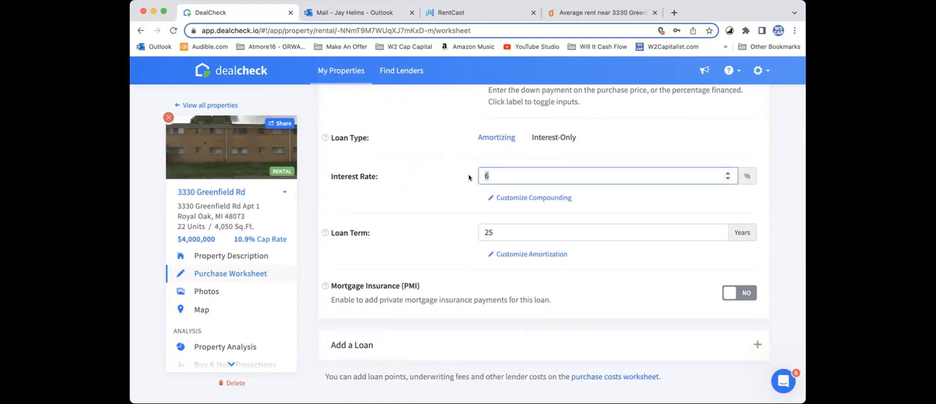
pyautogui.write('6')
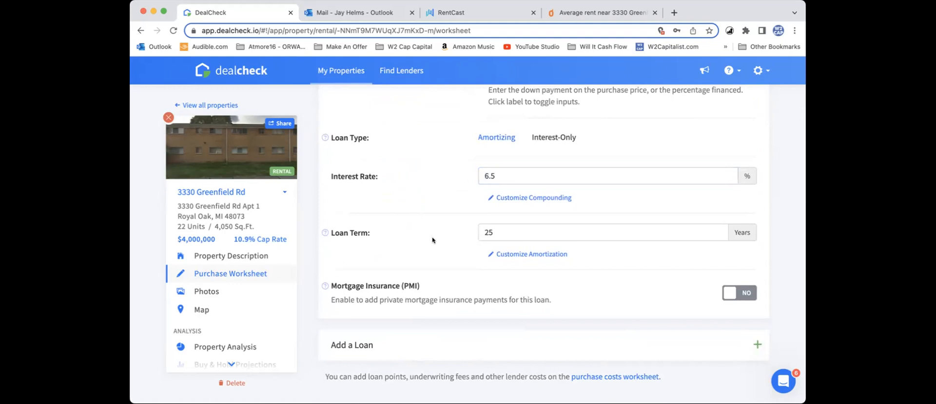
# Step: Check the purchase loan's term and mortgage insurance settings, and set its interest rate to 6.0%
pyautogui.scroll(-1, 454, 246)
pyautogui.click(498, 224)
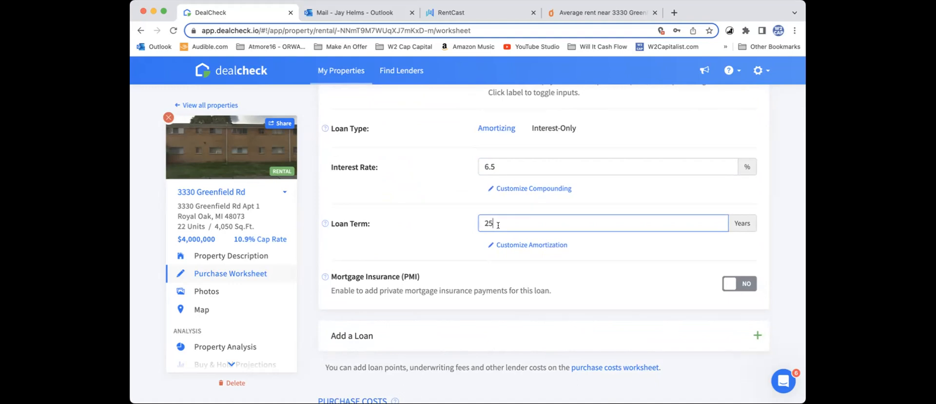
pyautogui.click(605, 257)
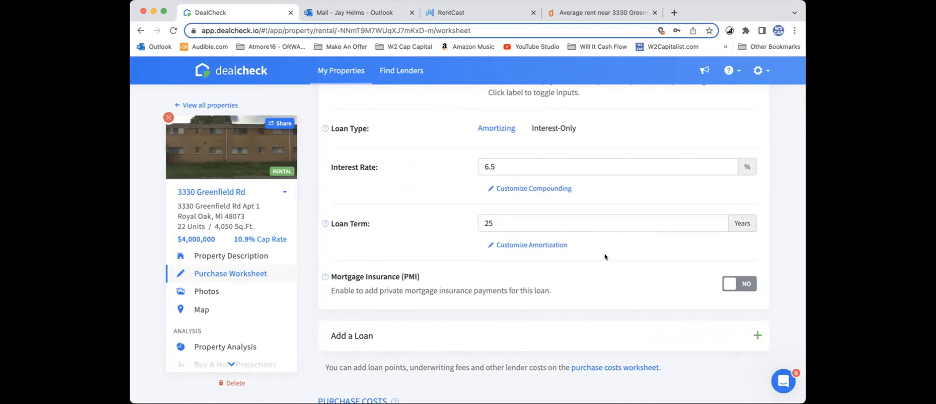
pyautogui.scroll(-2, 605, 256)
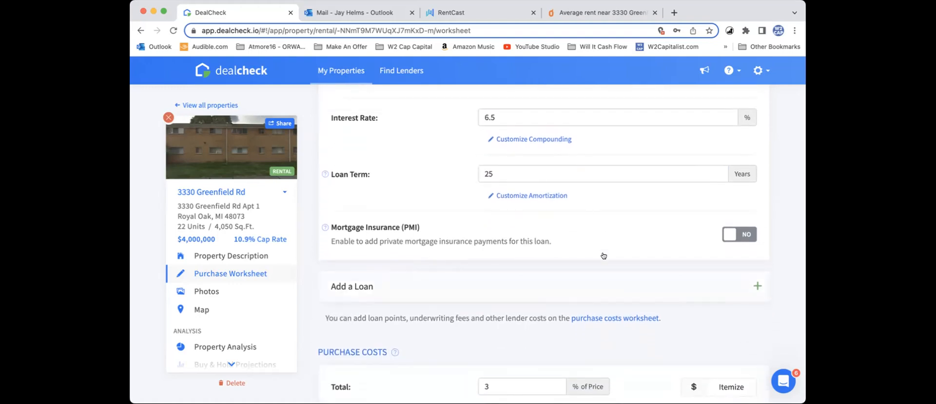
pyautogui.scroll(2, 604, 255)
pyautogui.click(546, 178)
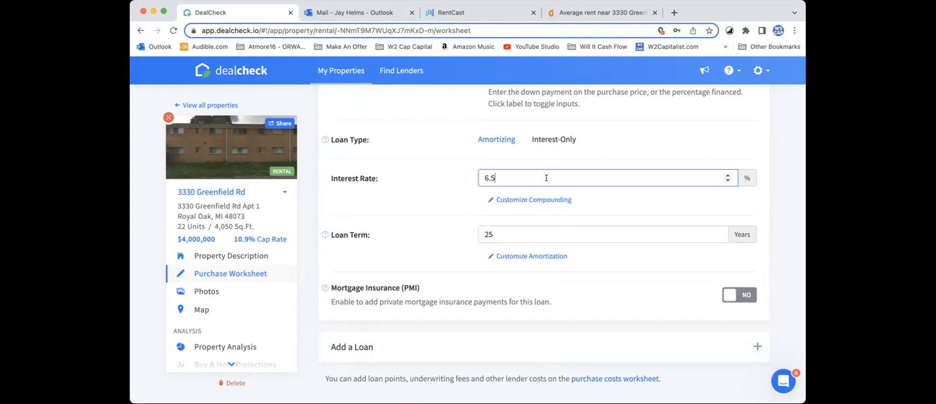
pyautogui.write('0.0')
# Step: Examine the purchase costs, rehab costs, rental income and operating expense settings in the purchase worksheet
pyautogui.scroll(-1, 622, 292)
pyautogui.scroll(-1, 621, 292)
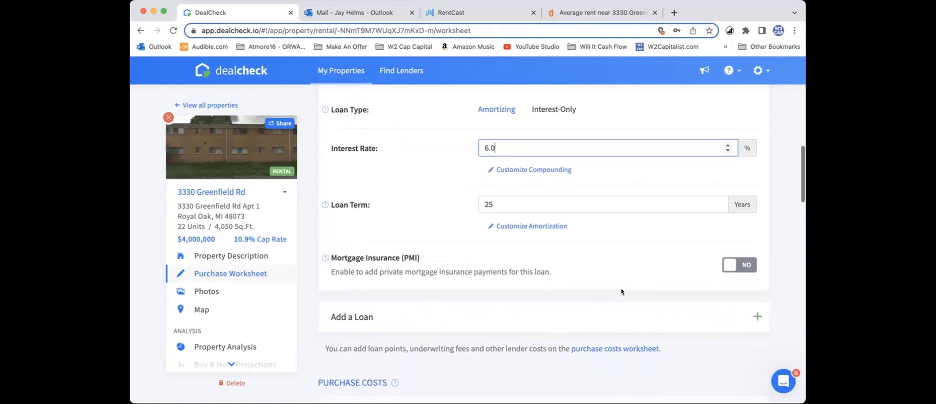
pyautogui.scroll(-2, 622, 292)
pyautogui.scroll(-8, 621, 291)
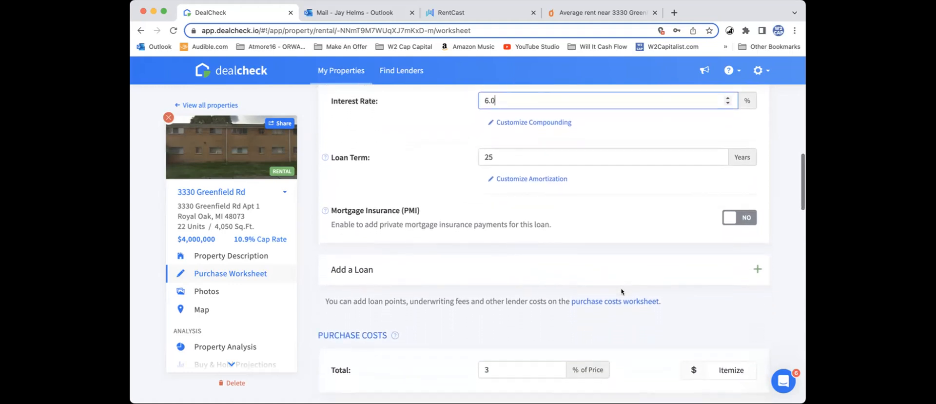
pyautogui.scroll(-10, 622, 292)
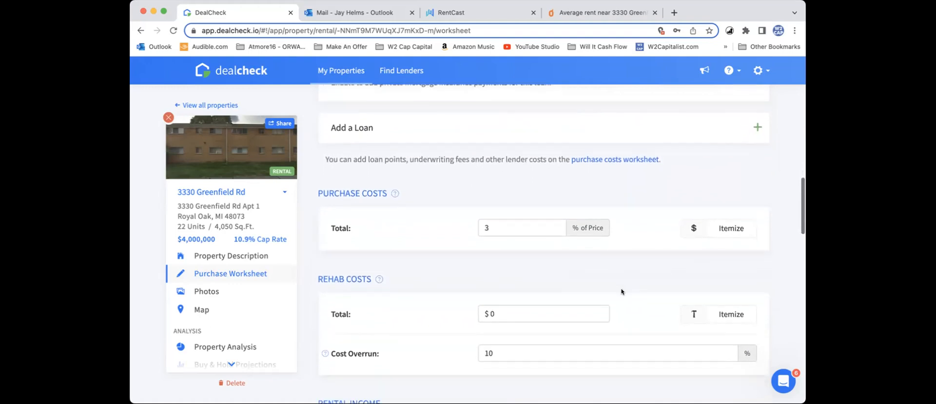
pyautogui.scroll(-7, 621, 291)
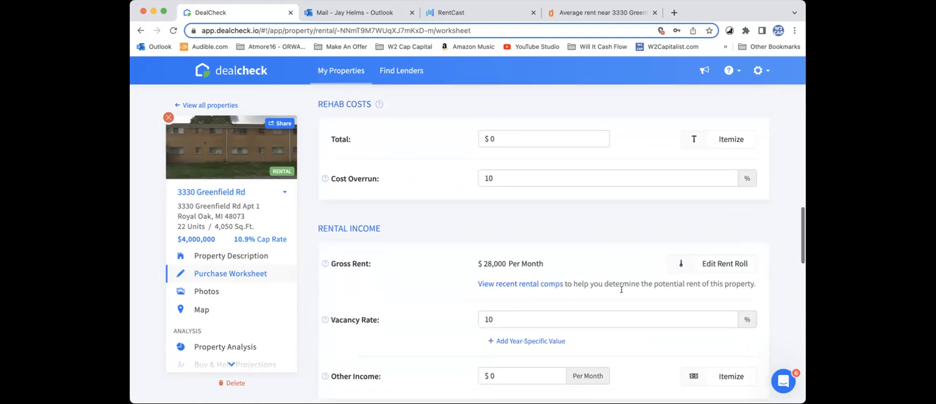
pyautogui.scroll(-2, 622, 292)
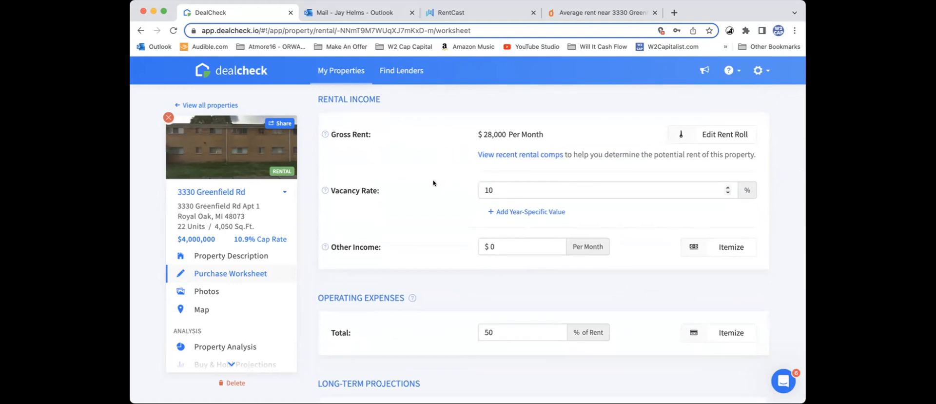
pyautogui.scroll(2, 433, 183)
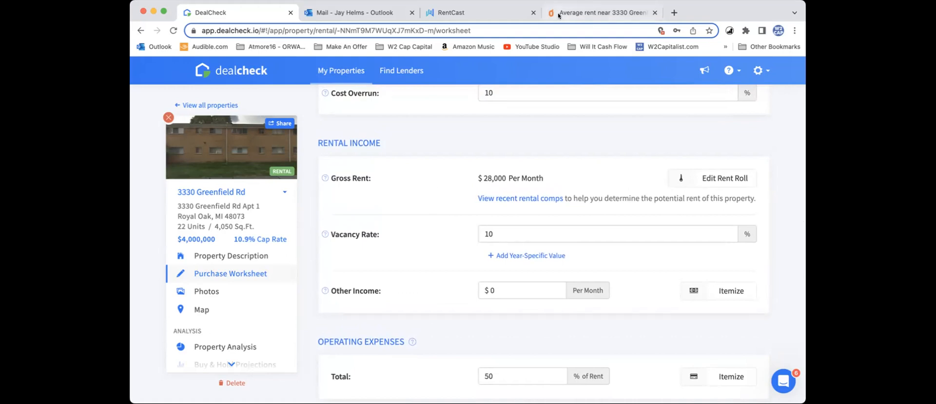
# Step: Switch to Outlook, read the end of the 22-unit apartment sale email, and return to DealCheck
pyautogui.click(394, 15)
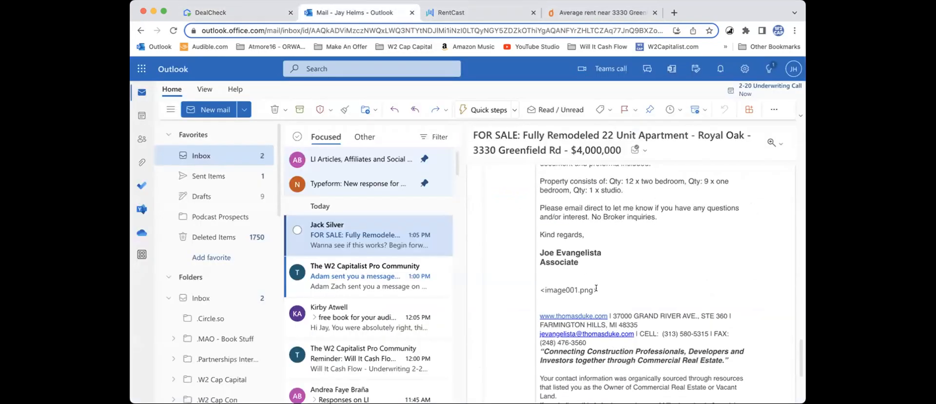
pyautogui.scroll(-5, 596, 288)
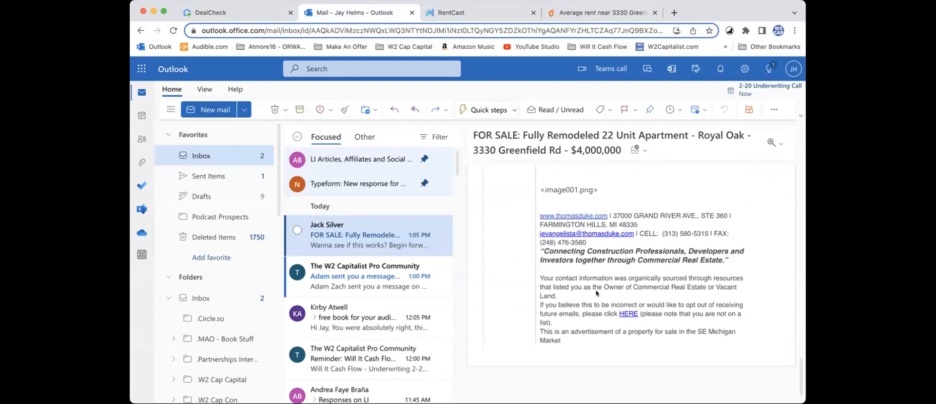
pyautogui.click(262, 16)
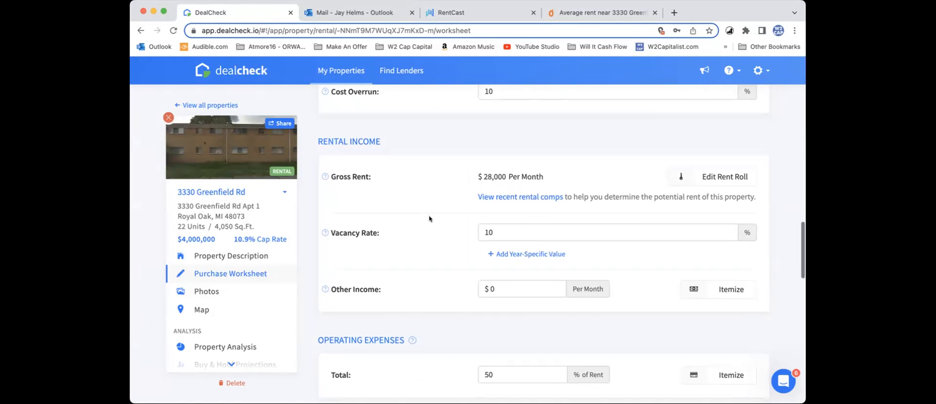
# Step: Set the rental income's vacancy rate to 7%
pyautogui.scroll(-1, 429, 219)
pyautogui.scroll(-1, 430, 218)
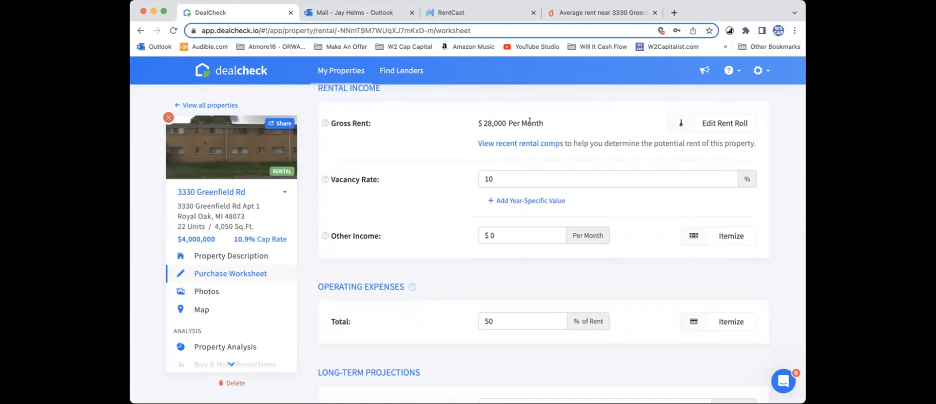
pyautogui.click(506, 174)
pyautogui.doubleClick(507, 175)
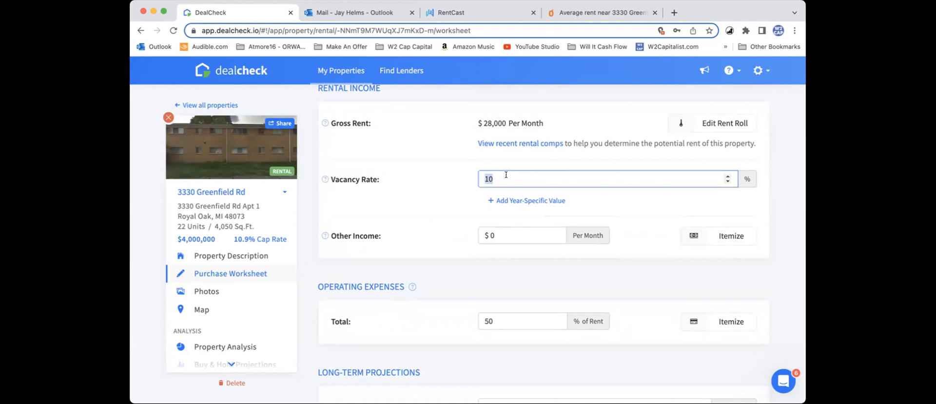
pyautogui.write('7')
pyautogui.click(438, 216)
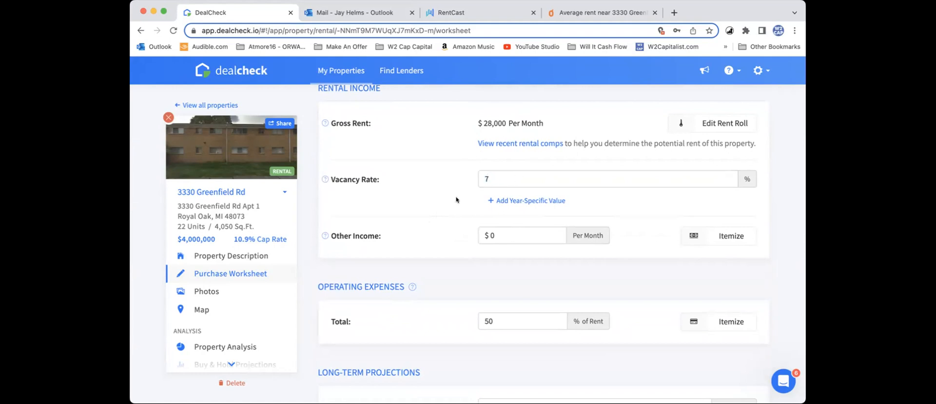
# Step: Look over the operating expenses, check back through the apartment sale email thread in Outlook, and return to DealCheck
pyautogui.scroll(-3, 442, 242)
pyautogui.scroll(-1, 442, 241)
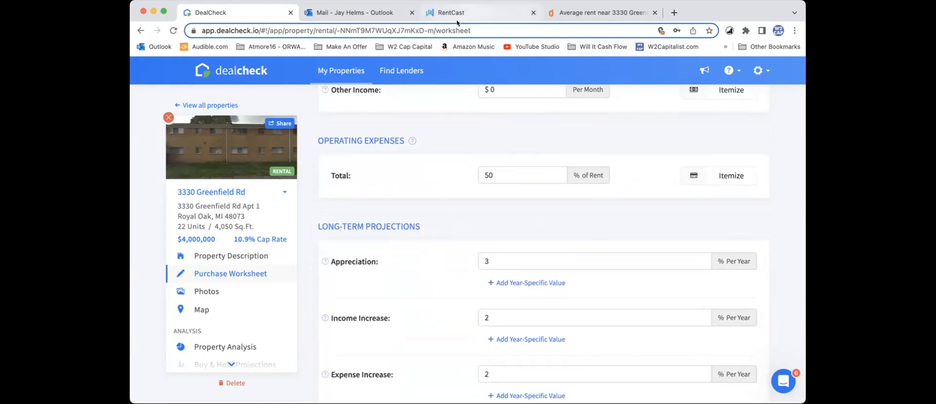
pyautogui.click(363, 13)
pyautogui.scroll(5, 588, 250)
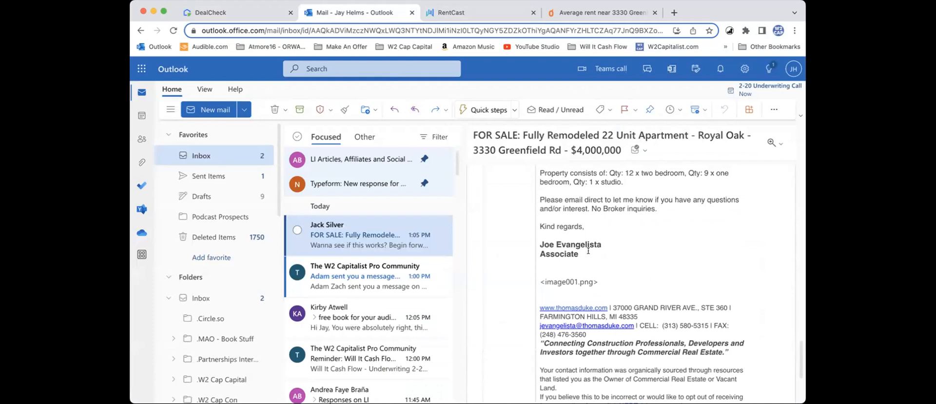
pyautogui.scroll(1, 588, 253)
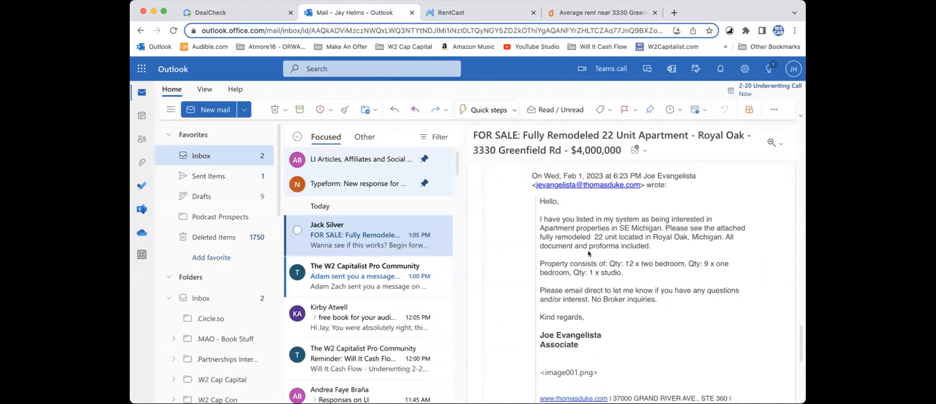
pyautogui.scroll(3, 588, 253)
pyautogui.scroll(8, 588, 253)
pyautogui.scroll(6, 588, 253)
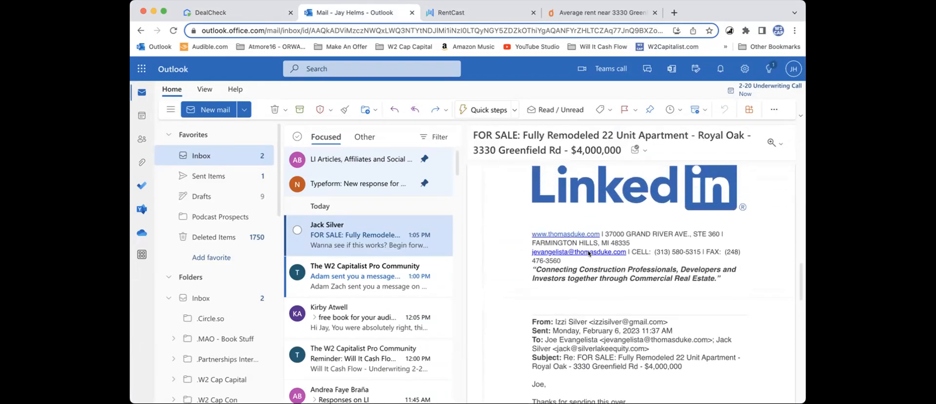
pyautogui.scroll(20, 588, 252)
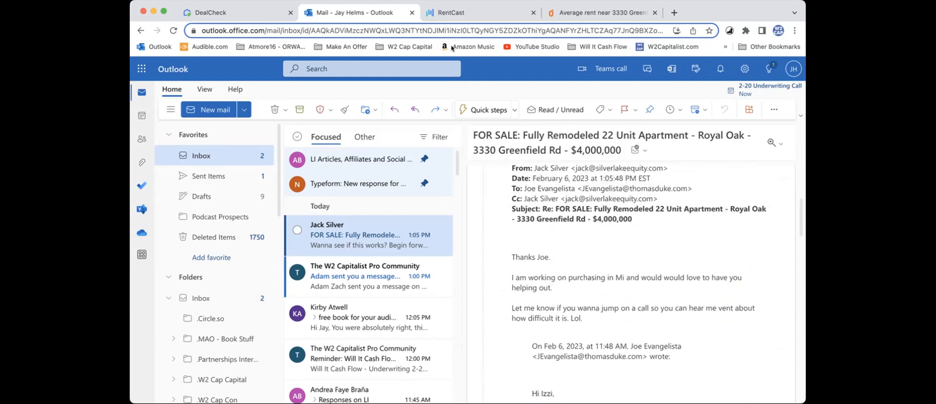
pyautogui.click(257, 13)
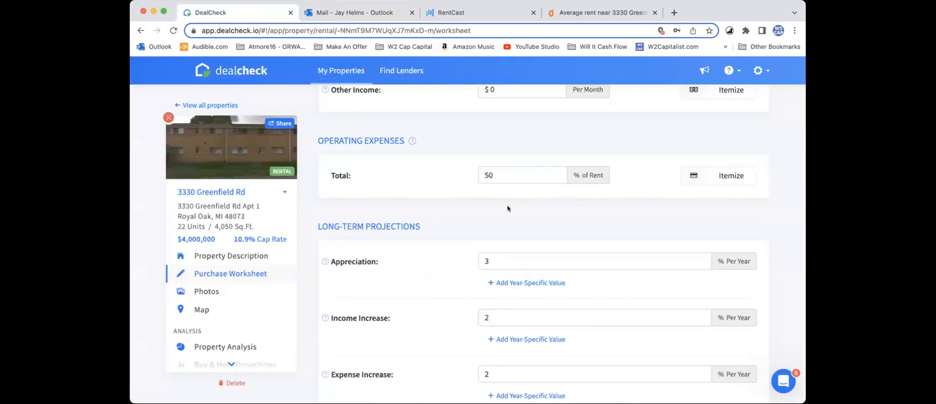
# Step: Review the long-term projections and depreciation settings, and turn on itemizing for the property's operating expenses
pyautogui.scroll(1, 576, 234)
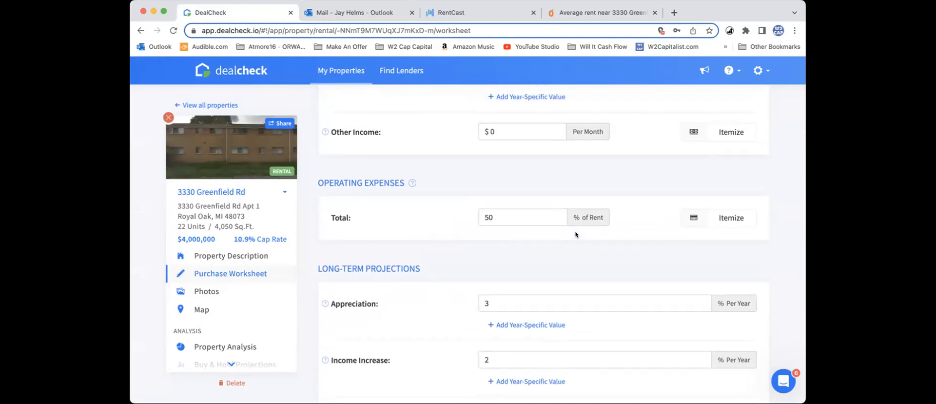
pyautogui.scroll(-1, 576, 234)
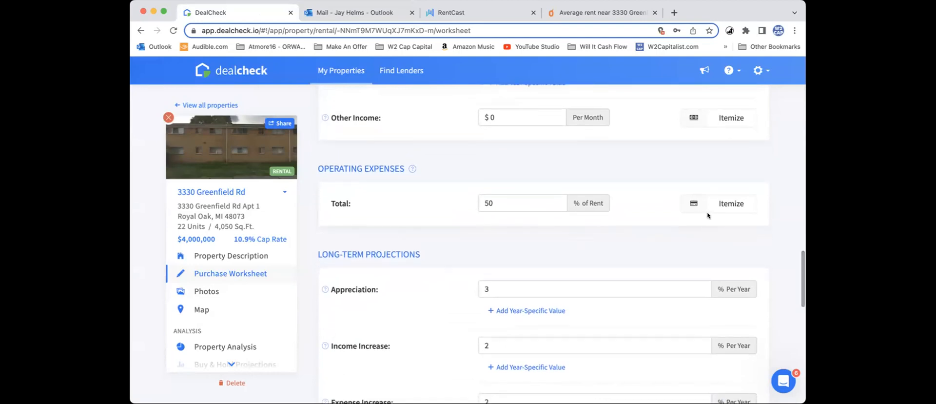
pyautogui.scroll(-3, 671, 234)
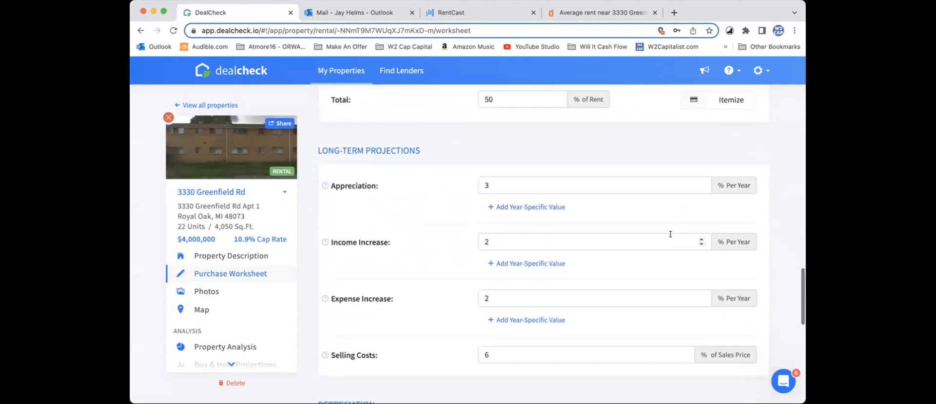
pyautogui.scroll(-1, 672, 212)
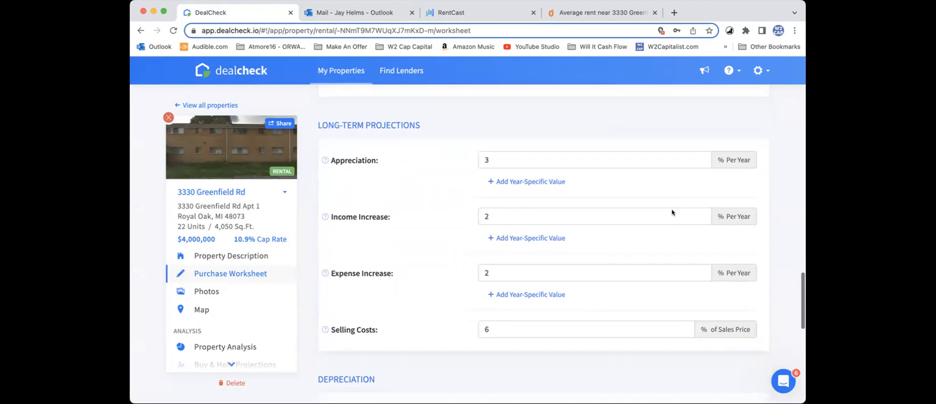
pyautogui.scroll(-4, 672, 213)
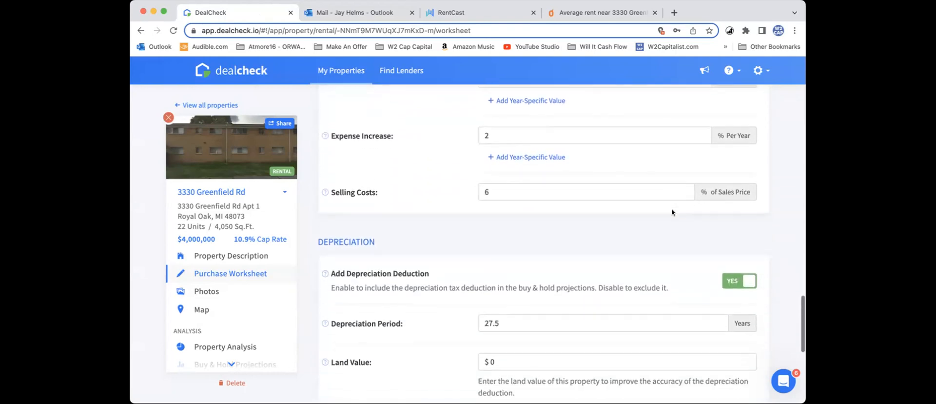
pyautogui.scroll(7, 672, 213)
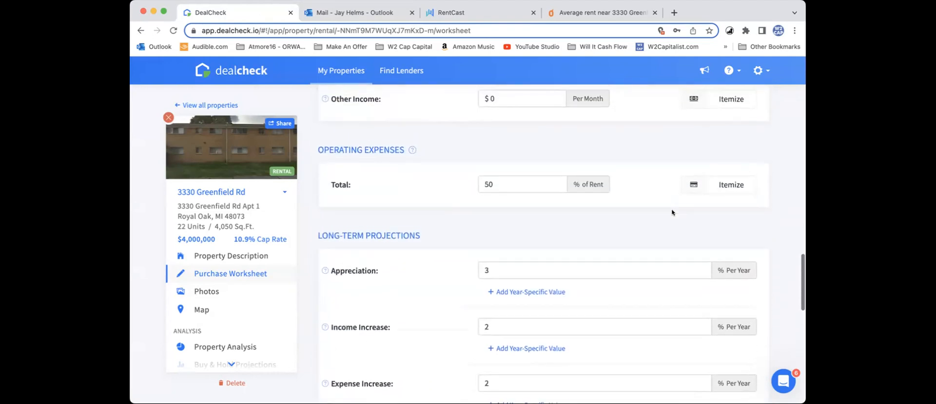
pyautogui.click(707, 193)
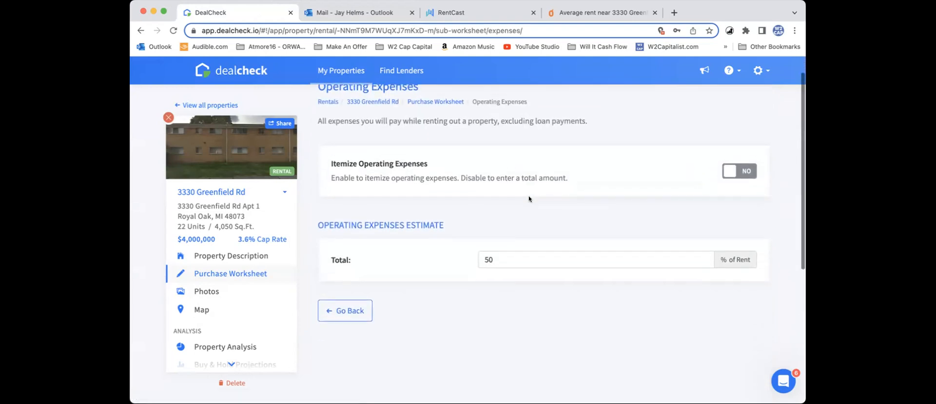
pyautogui.click(732, 167)
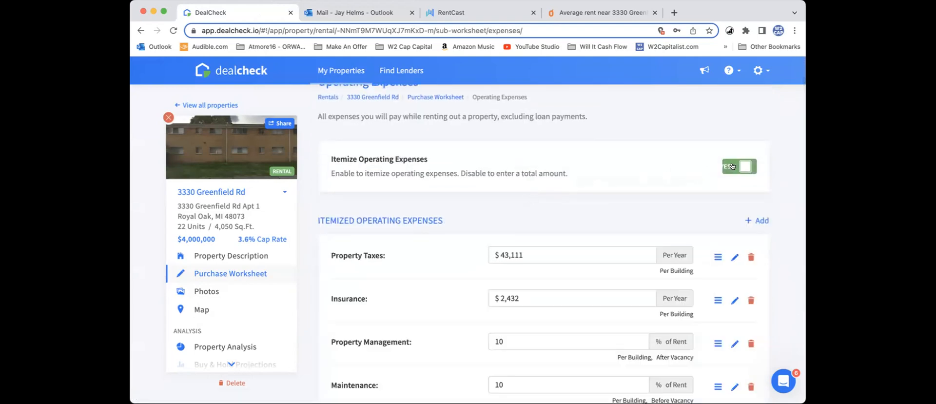
# Step: Set the itemized insurance expense to $10,000 per year and property management to 6% of rent
pyautogui.scroll(-3, 638, 187)
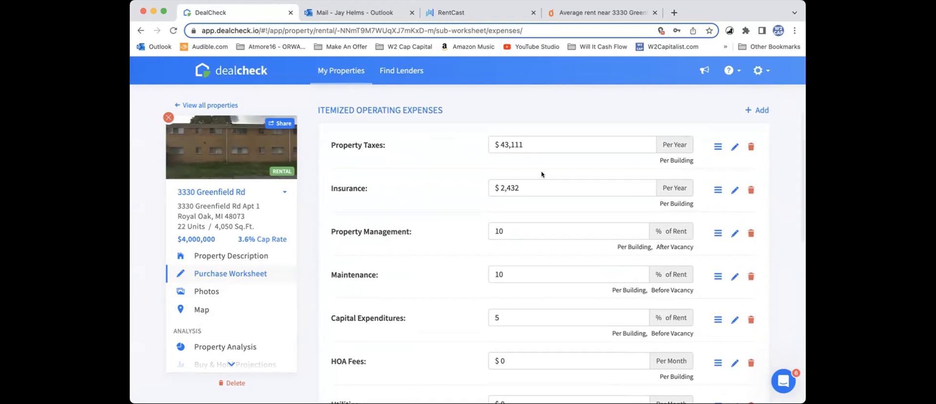
pyautogui.click(531, 188)
pyautogui.write('10000')
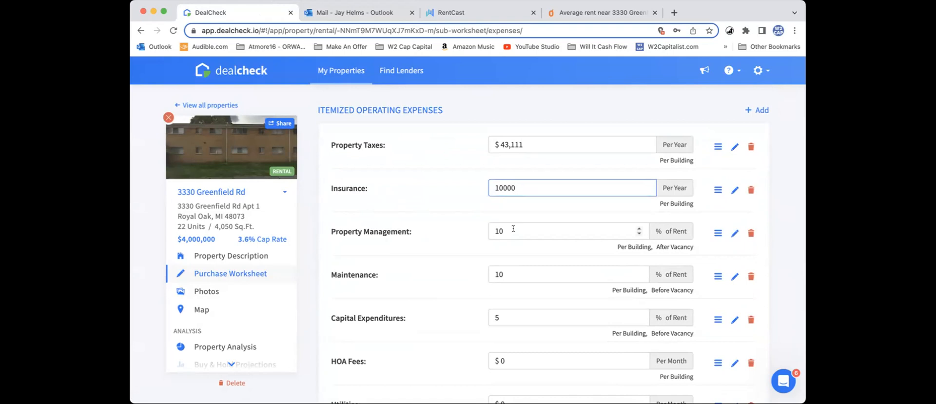
pyautogui.click(513, 231)
pyautogui.write('6')
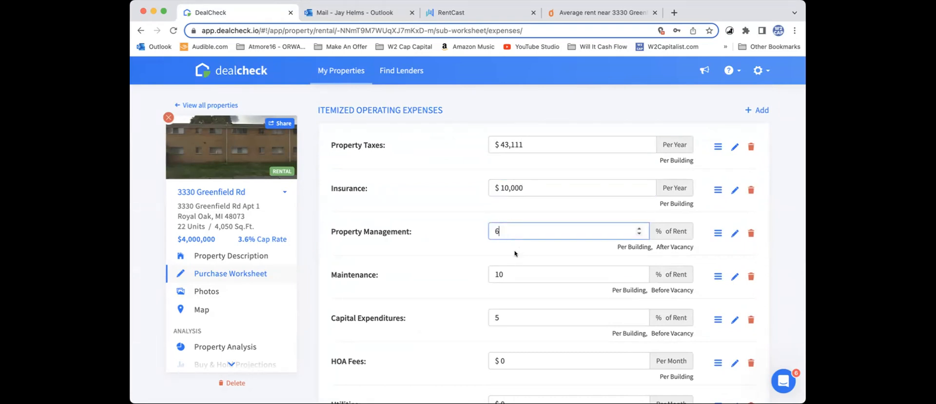
# Step: Set the maintenance expense to 3% of rent and look over the remaining itemized expenses
pyautogui.click(526, 268)
pyautogui.write('3')
pyautogui.scroll(-1, 526, 267)
pyautogui.scroll(-3, 527, 267)
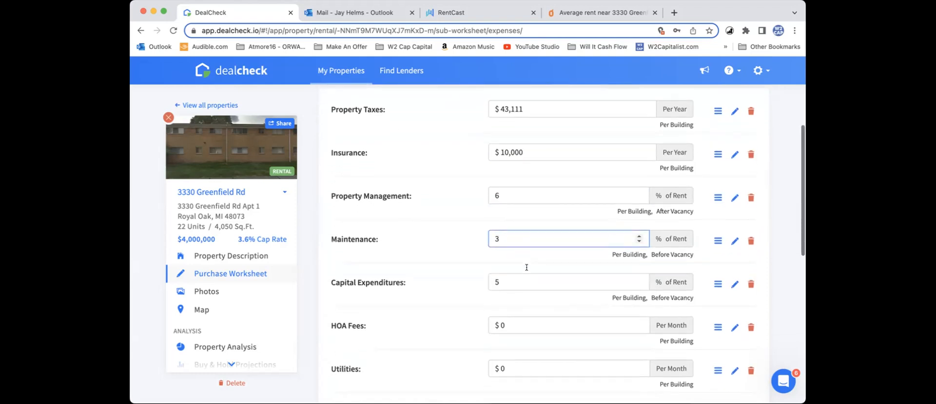
pyautogui.scroll(-2, 526, 268)
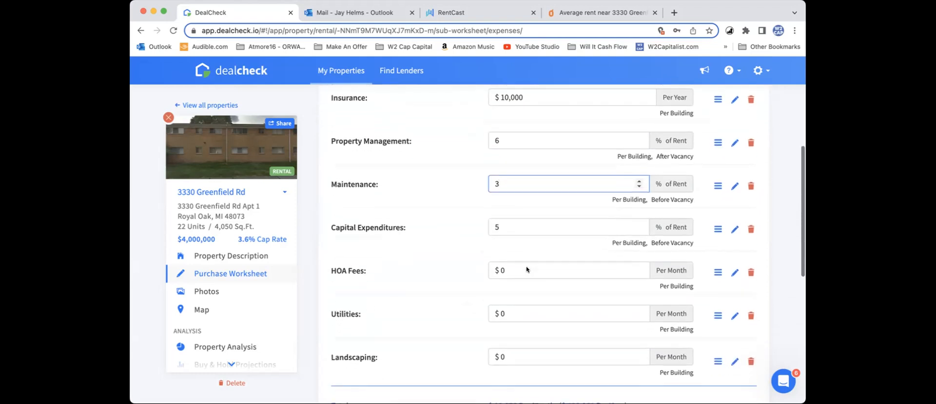
# Step: Set the maintenance expense to 5% of rent, check the apartment sale email thread in Outlook, and return to DealCheck
pyautogui.scroll(5, 527, 269)
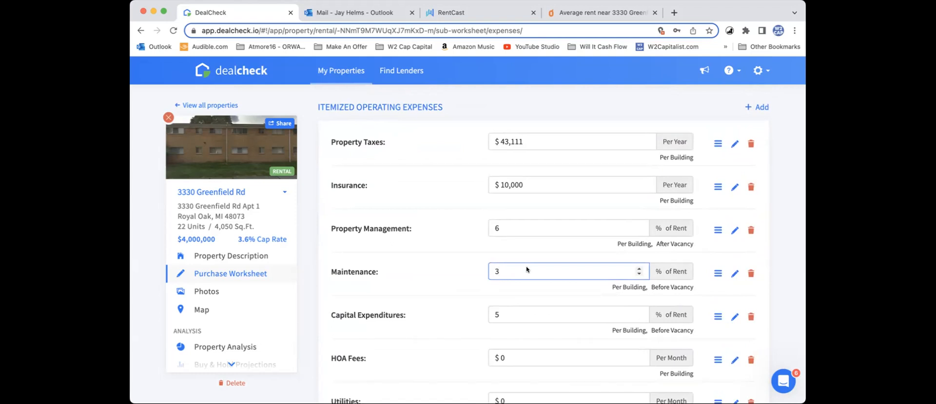
pyautogui.scroll(-1, 526, 269)
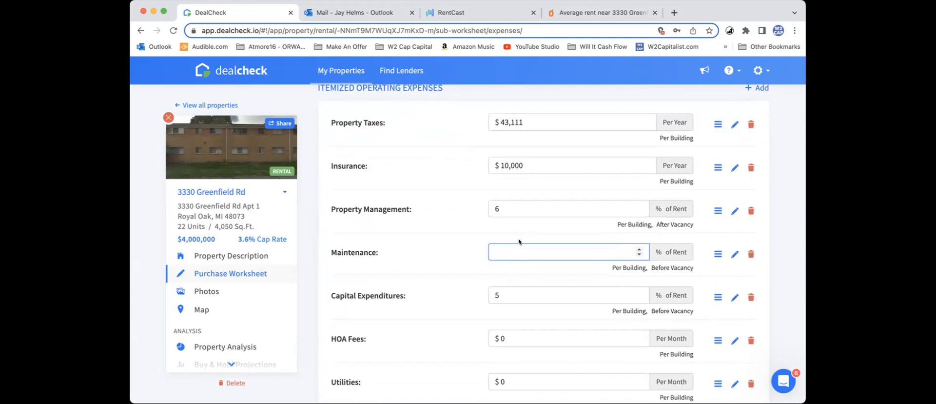
pyautogui.write('5')
pyautogui.click(375, 13)
pyautogui.scroll(-2, 566, 259)
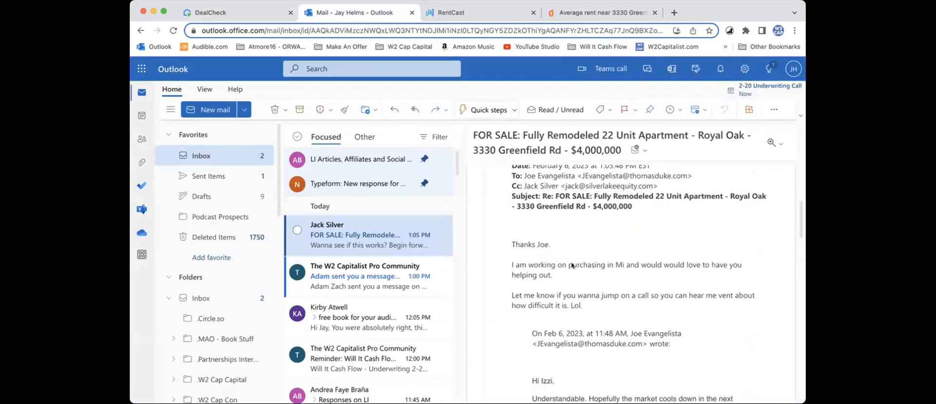
pyautogui.click(252, 13)
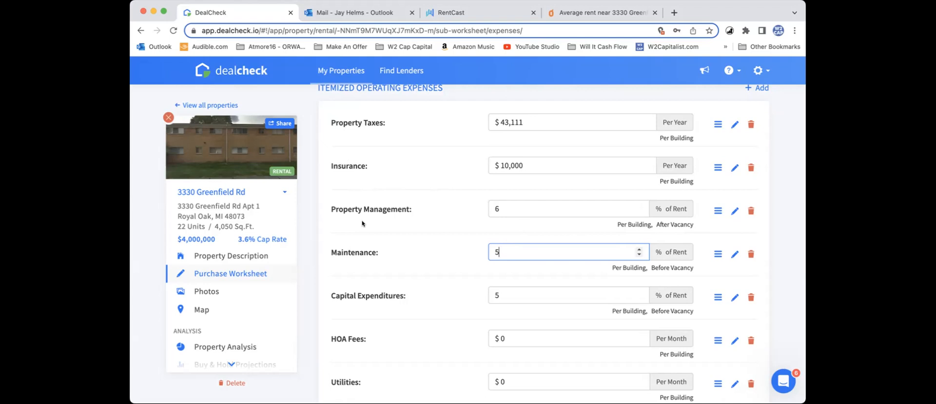
# Step: Set the itemized capital expenditures to 8% of rent
pyautogui.click(521, 289)
pyautogui.press('BackSpace')
pyautogui.write('8')
pyautogui.scroll(2, 520, 288)
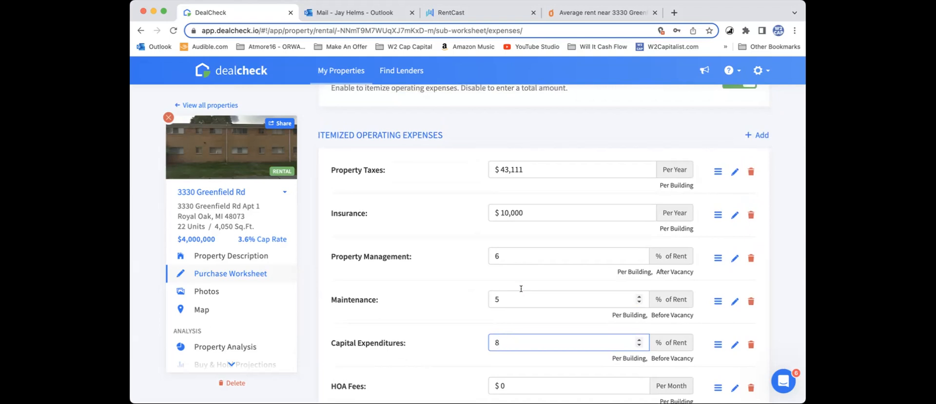
pyautogui.scroll(-1, 520, 288)
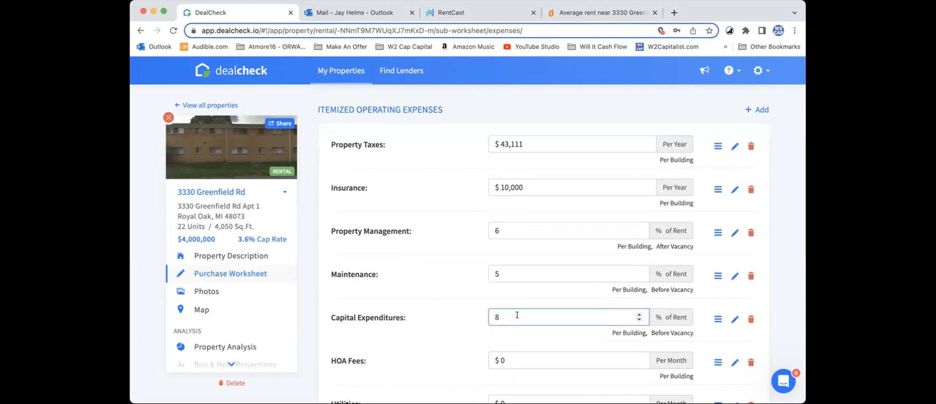
# Step: Set the itemized capital expenditures to 7% of rent
pyautogui.press('BackSpace')
pyautogui.write('1')
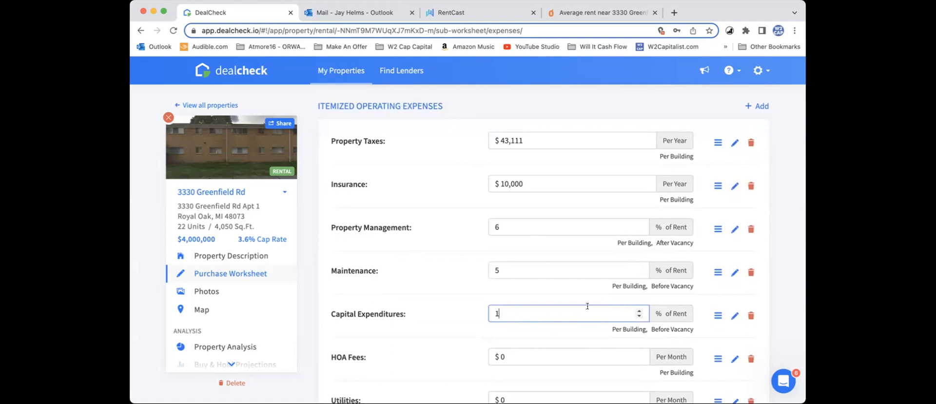
pyautogui.doubleClick(615, 314)
pyautogui.write('7')
# Step: Restore the maintenance expense to 5% of rent after its accidental change
pyautogui.click(556, 267)
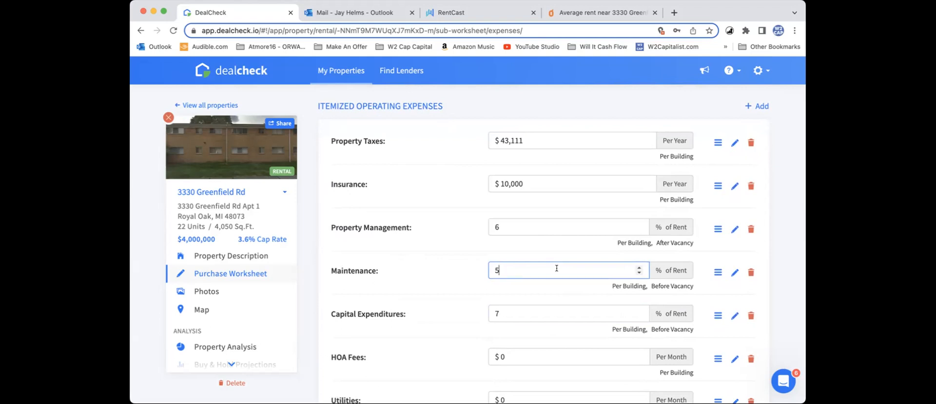
pyautogui.scroll(-1, 556, 267)
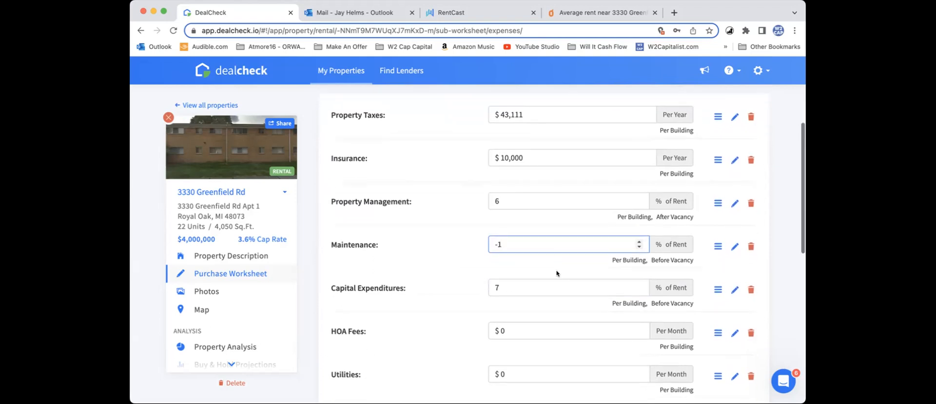
pyautogui.click(638, 242)
pyautogui.click(638, 242)
pyautogui.click(638, 241)
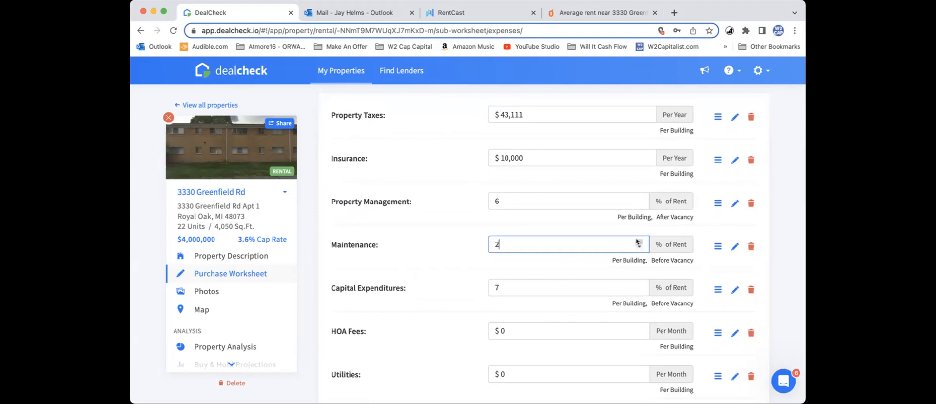
pyautogui.click(639, 247)
pyautogui.click(639, 247)
pyautogui.scroll(-2, 445, 256)
pyautogui.scroll(-3, 444, 256)
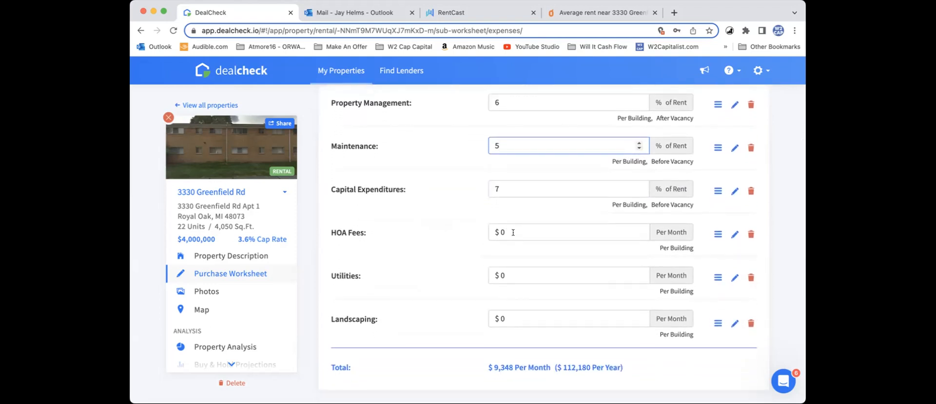
pyautogui.click(524, 274)
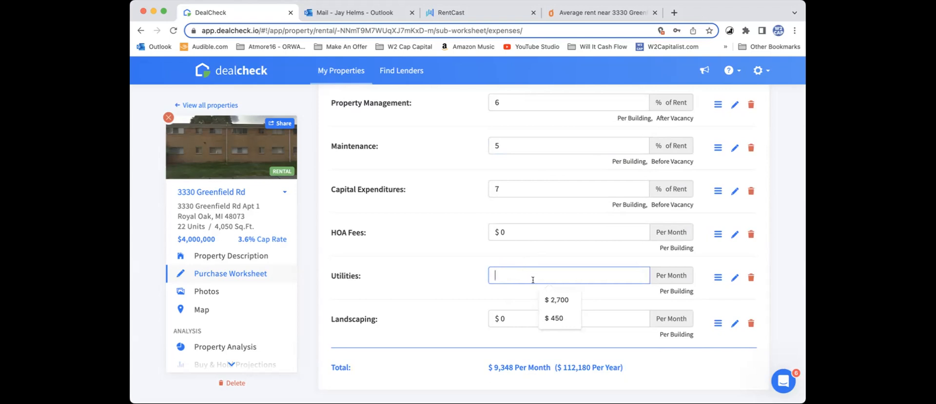
pyautogui.write('22,000')
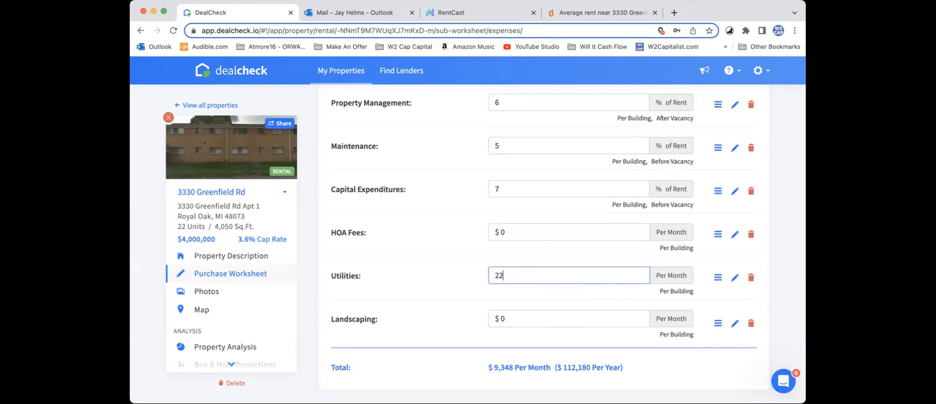
pyautogui.press('BackSpace')
pyautogui.press('BackSpace')
pyautogui.press('BackSpace')
pyautogui.press('BackSpace')
pyautogui.press('BackSpace')
pyautogui.press('BackSpace')
# Step: Set the itemized utilities expense to $1,833 per month for the building
pyautogui.press('super+Tab')
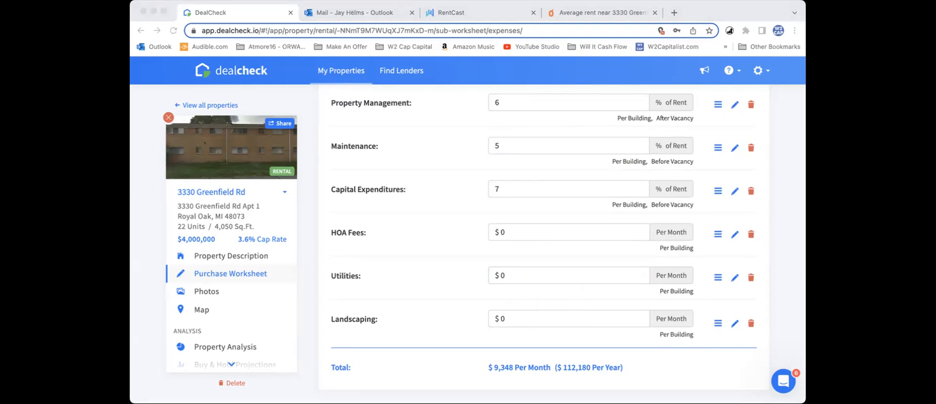
pyautogui.click(523, 275)
pyautogui.write('1833')
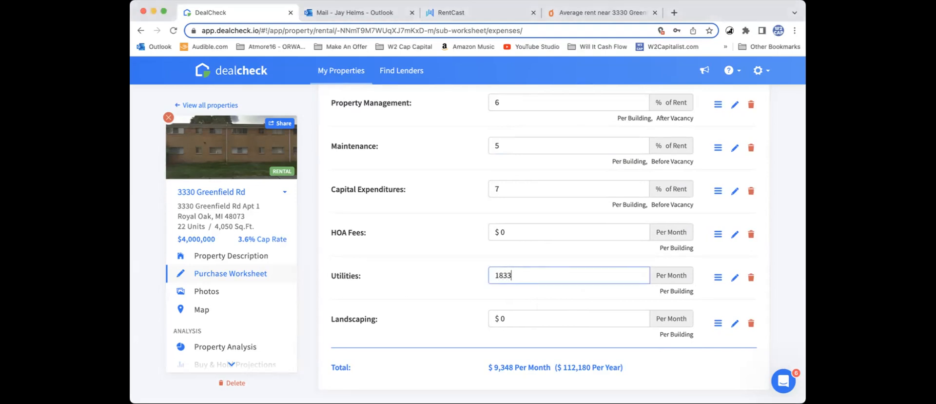
# Step: Set the itemized landscaping expense to $600 per month for the building
pyautogui.click(539, 318)
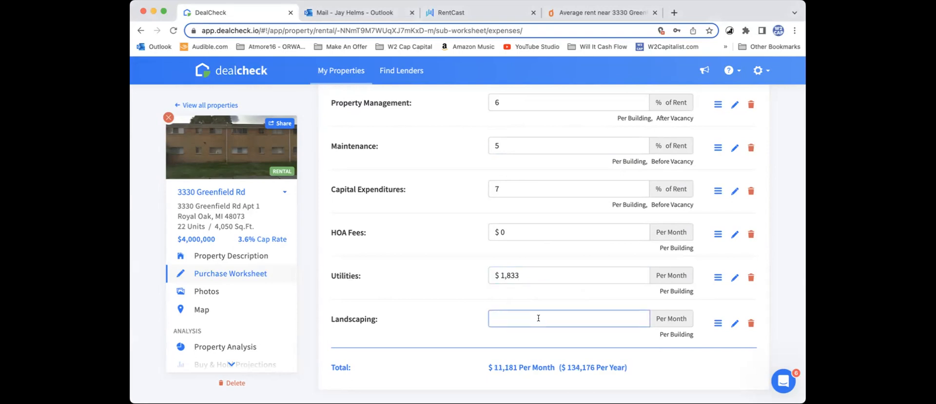
pyautogui.scroll(1, 539, 318)
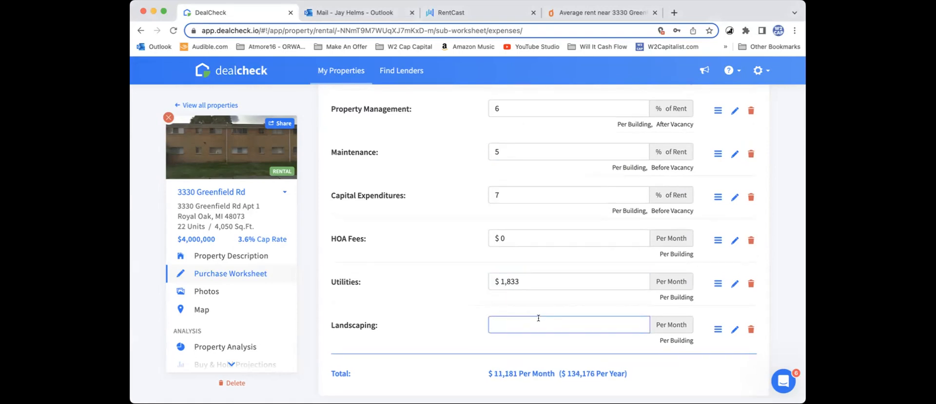
pyautogui.scroll(-1, 538, 318)
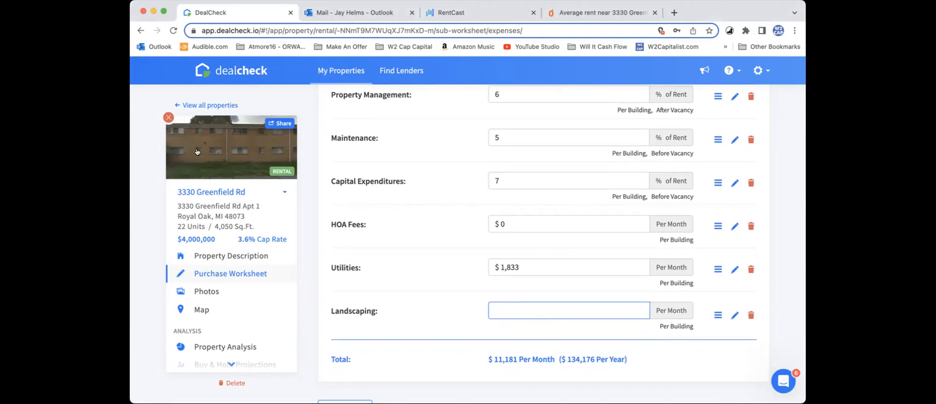
pyautogui.press('super+Tab')
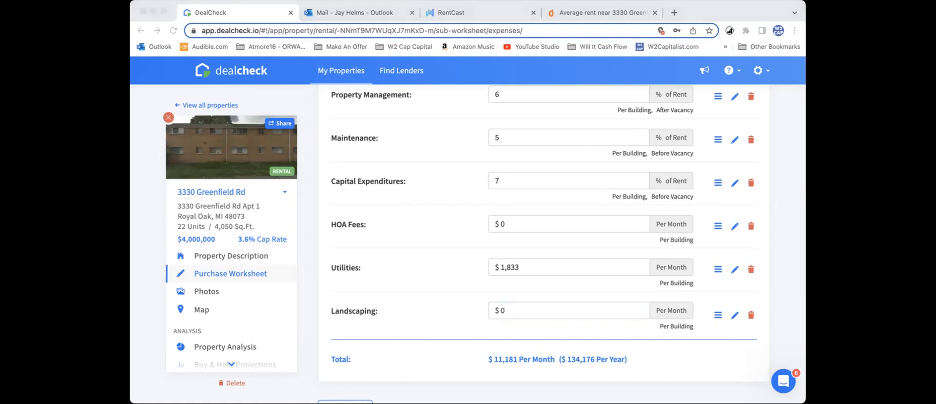
pyautogui.click(517, 310)
pyautogui.write('600')
pyautogui.click(696, 374)
pyautogui.scroll(-1, 713, 353)
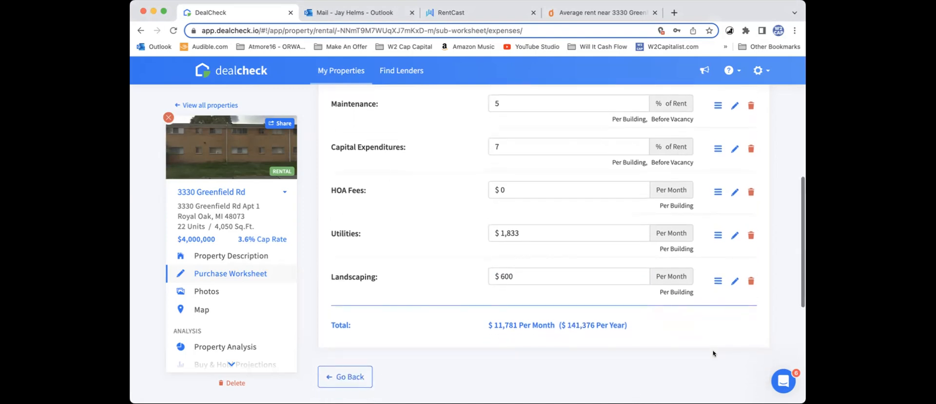
# Step: Review the full list of itemized operating expenses and return to the main purchase worksheet
pyautogui.scroll(5, 713, 353)
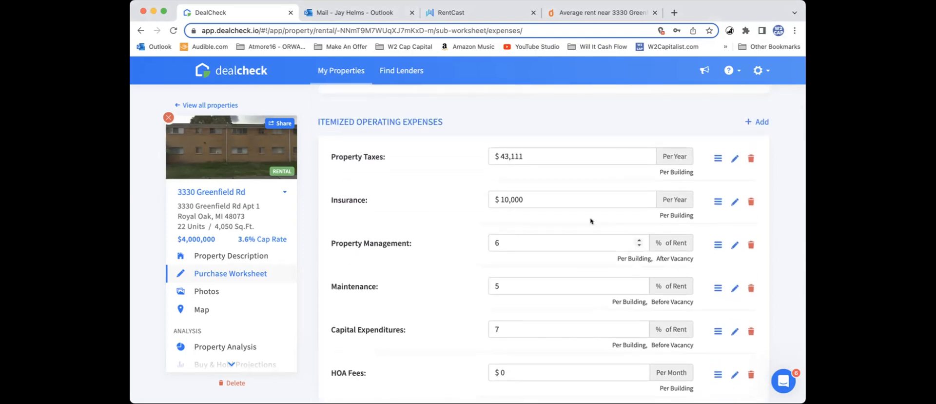
pyautogui.scroll(-1, 515, 197)
pyautogui.scroll(-5, 517, 193)
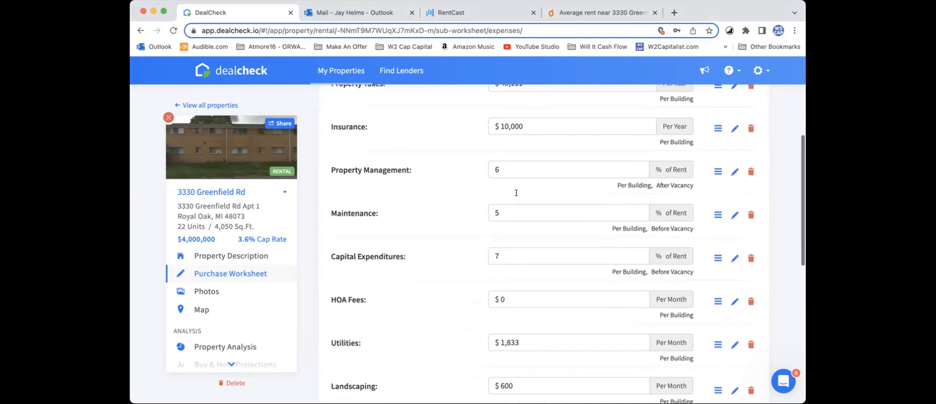
pyautogui.scroll(4, 517, 196)
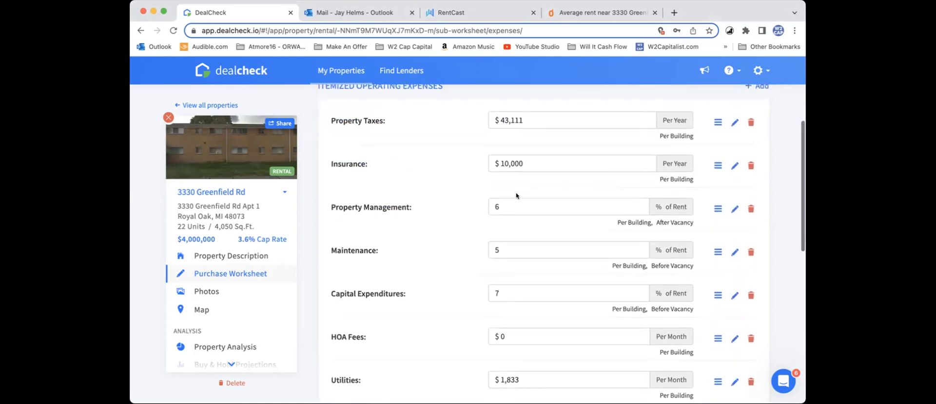
pyautogui.click(522, 161)
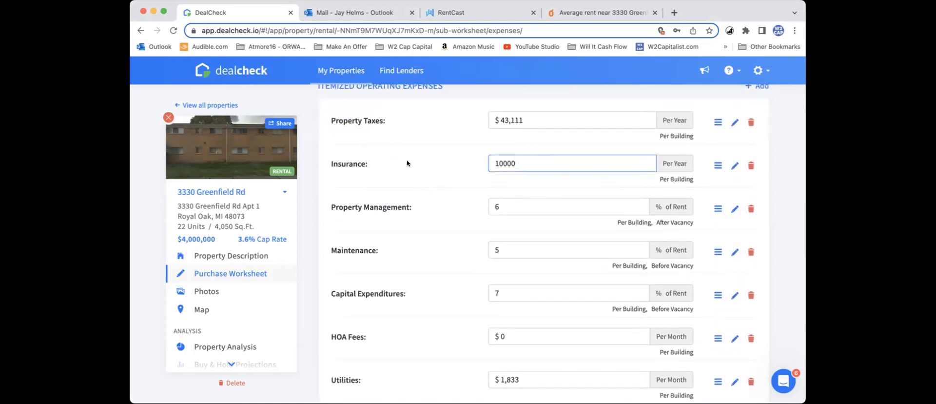
pyautogui.scroll(-3, 407, 163)
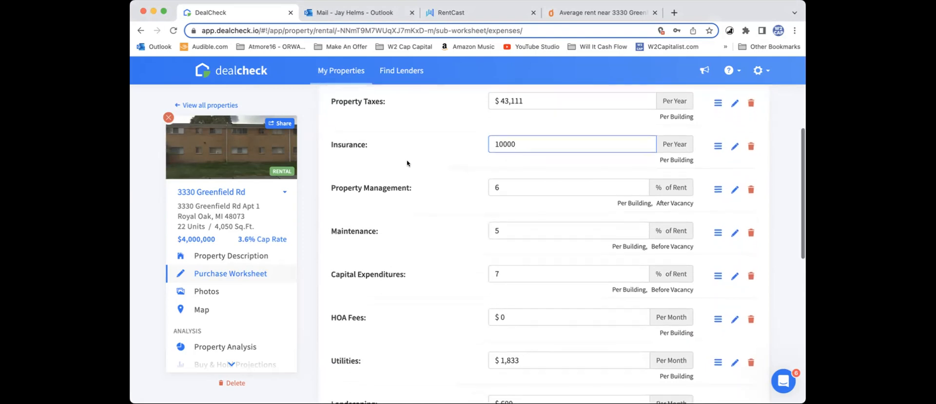
pyautogui.scroll(-4, 407, 164)
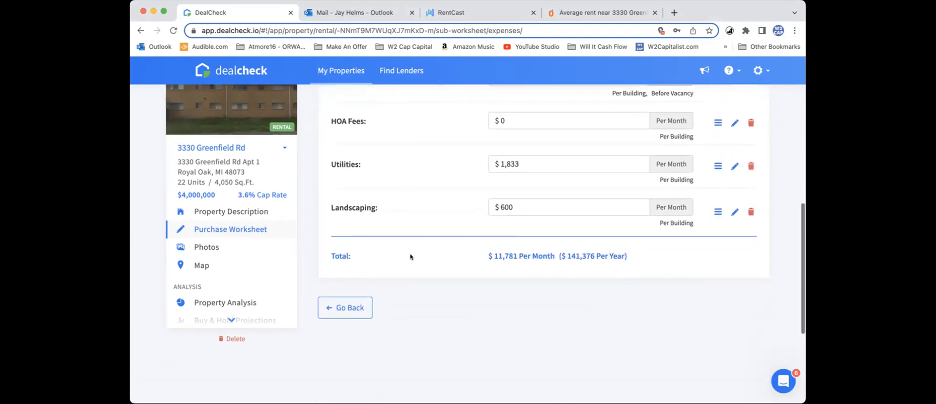
pyautogui.click(363, 303)
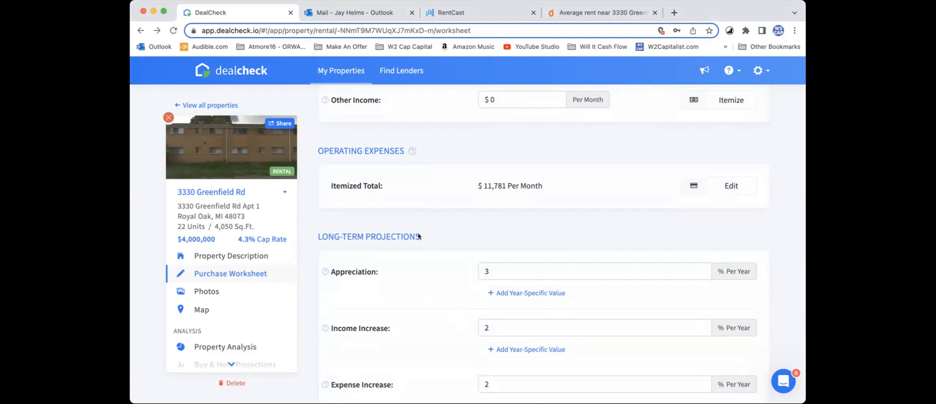
# Step: Review the operating expense total and the long-term projections for appreciation, income increase, expense increase and selling costs
pyautogui.scroll(-2, 418, 236)
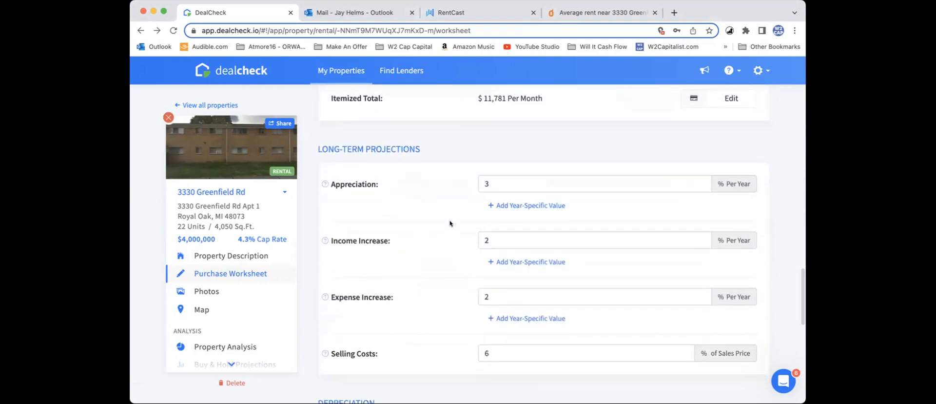
pyautogui.scroll(3, 449, 224)
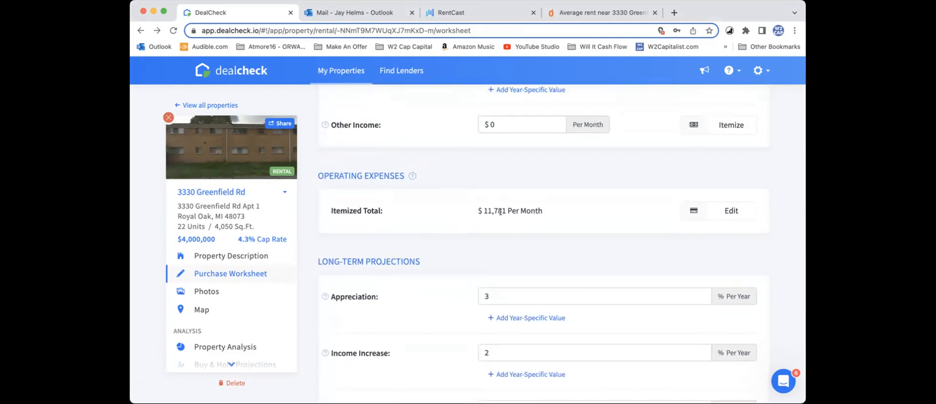
pyautogui.scroll(1, 485, 207)
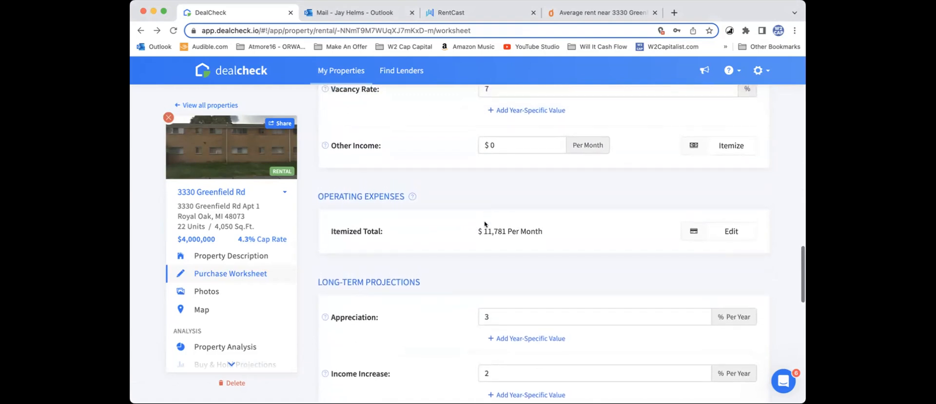
pyautogui.scroll(-3, 526, 239)
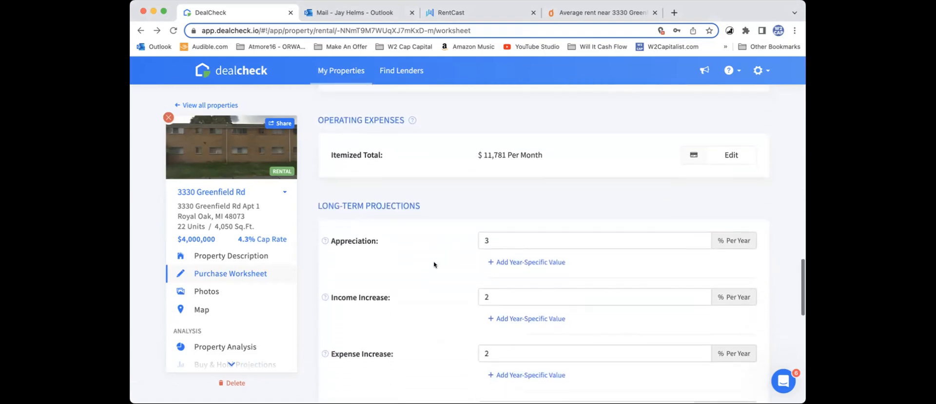
pyautogui.scroll(-5, 451, 262)
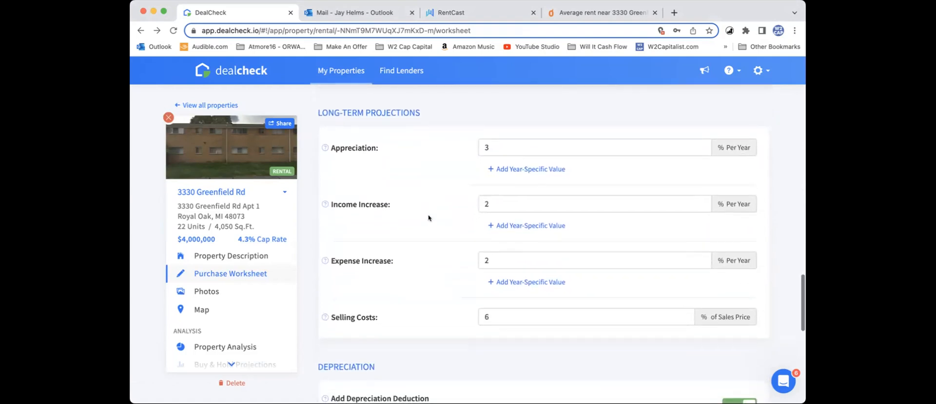
pyautogui.scroll(-1, 429, 215)
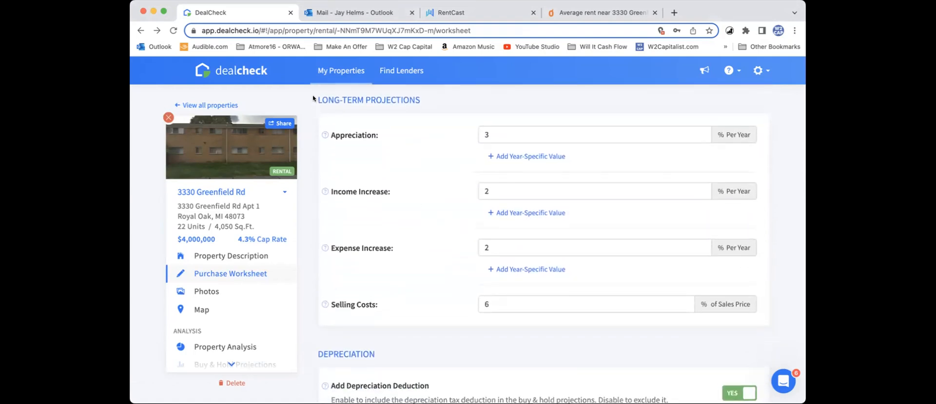
pyautogui.moveTo(315, 100); pyautogui.dragTo(415, 100)
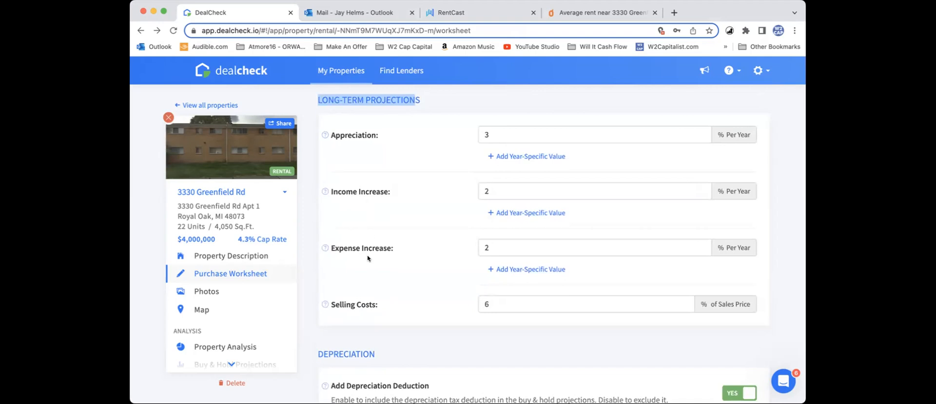
pyautogui.scroll(-1, 392, 274)
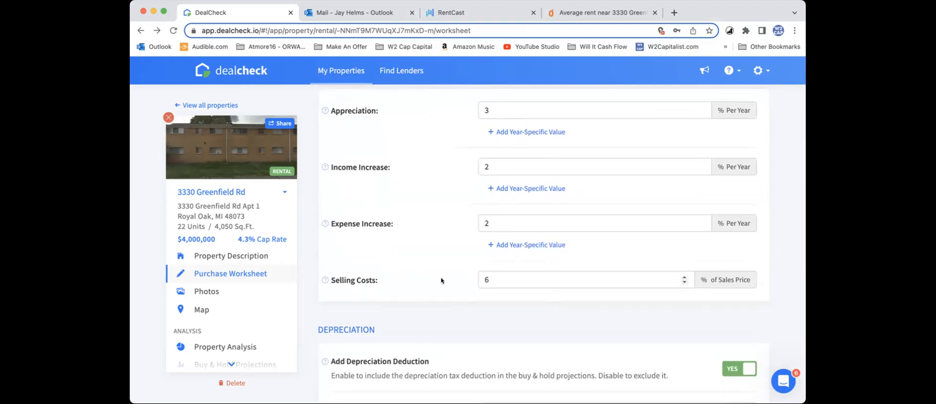
# Step: Exclude the depreciation tax deduction from the buy and hold projections in the purchase worksheet
pyautogui.scroll(-4, 441, 280)
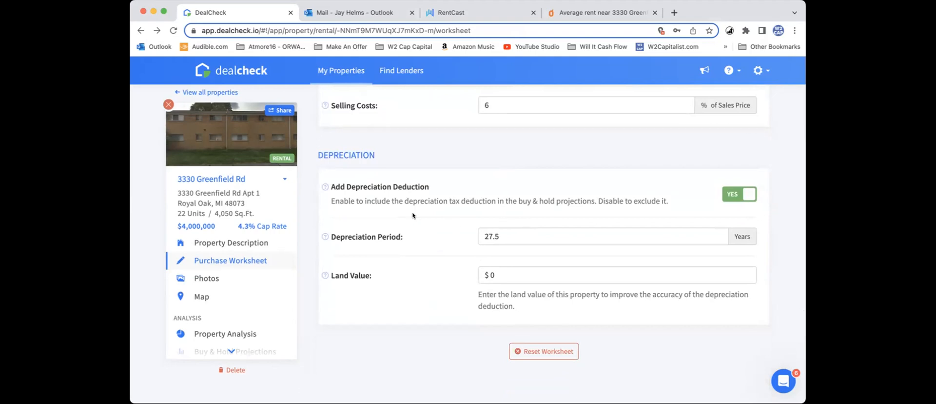
pyautogui.click(486, 275)
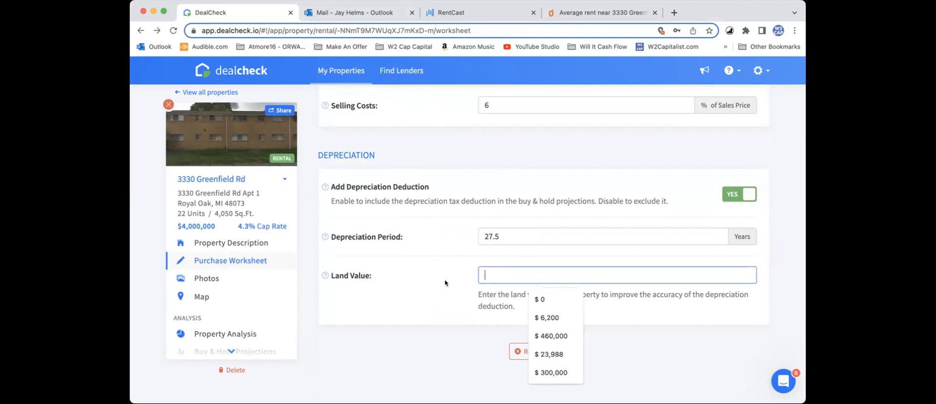
pyautogui.click(459, 225)
pyautogui.click(499, 268)
pyautogui.click(736, 195)
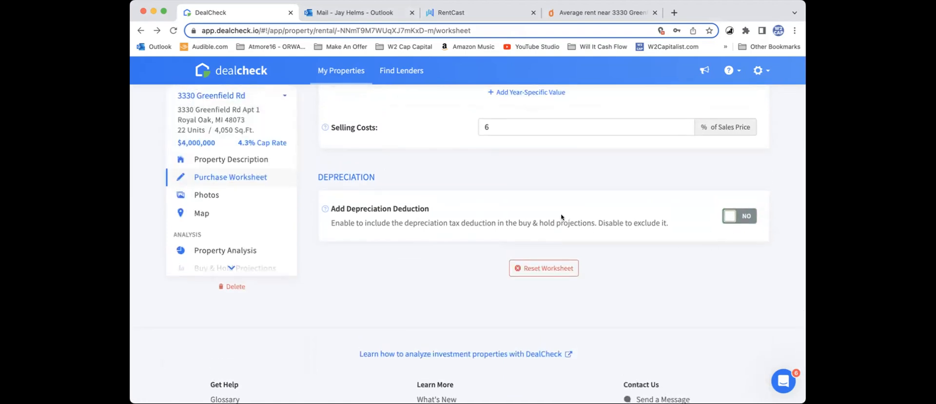
# Step: View the property's photos page and its map
pyautogui.scroll(3, 560, 216)
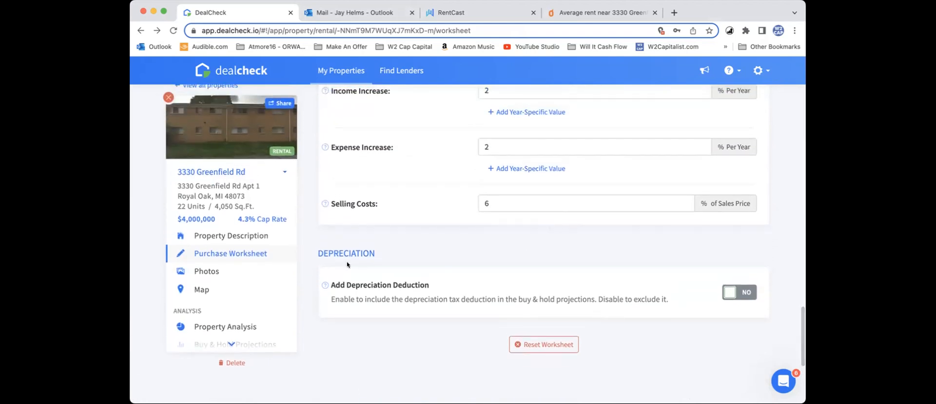
pyautogui.scroll(15, 348, 264)
pyautogui.scroll(3, 348, 264)
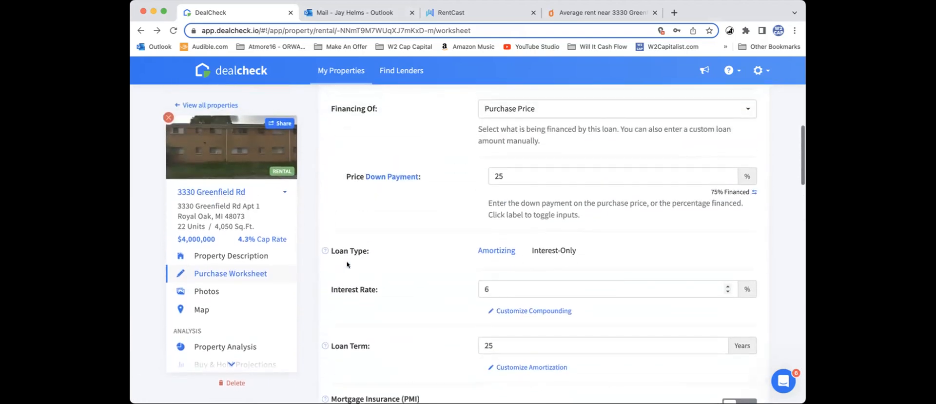
pyautogui.click(222, 293)
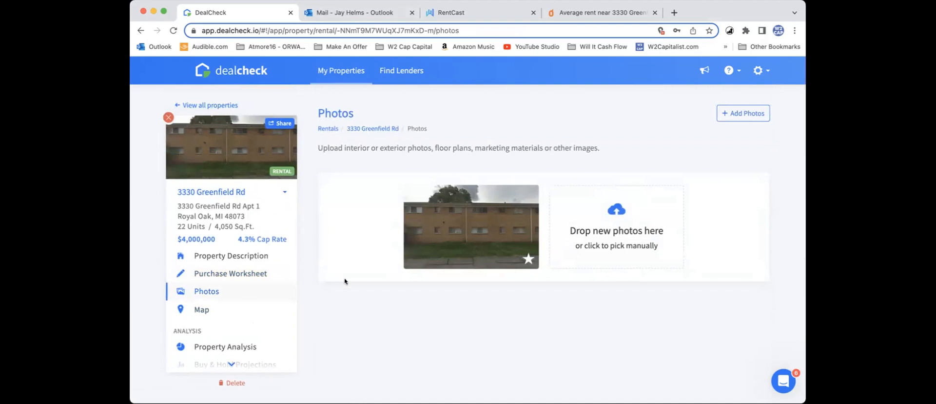
pyautogui.click(221, 310)
pyautogui.scroll(-3, 209, 259)
# Step: Open the property analysis and examine the key returns, the purchase and rehab breakdown, and the purchase financing details
pyautogui.click(210, 260)
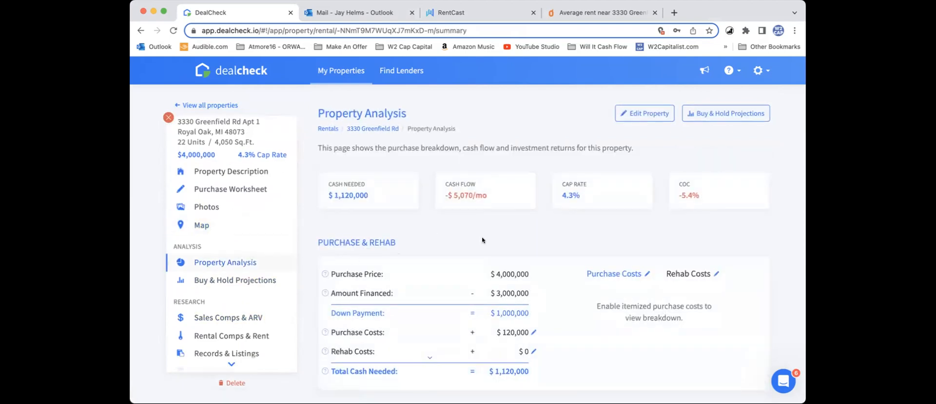
pyautogui.scroll(-1, 490, 227)
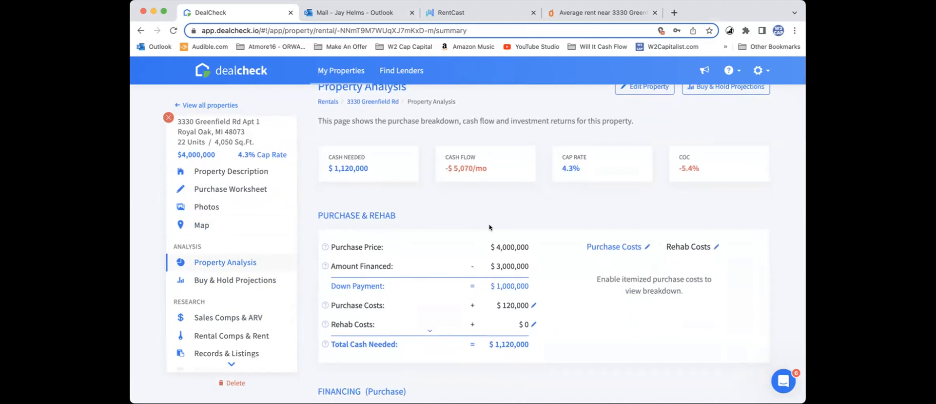
pyautogui.scroll(-1, 490, 228)
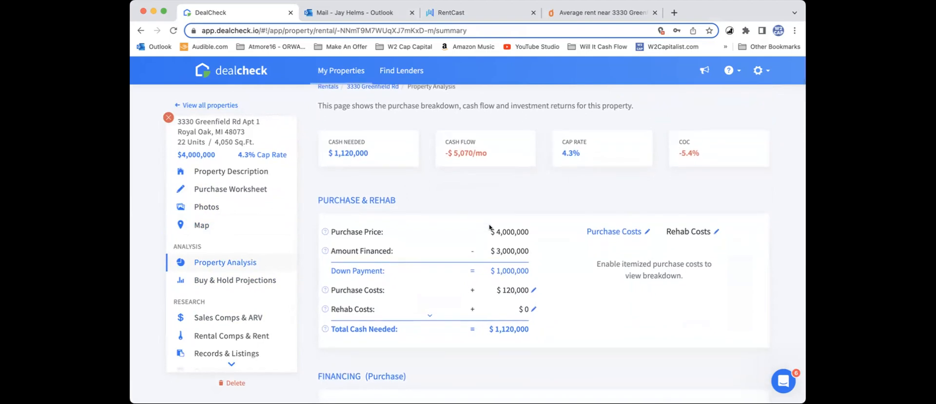
pyautogui.scroll(-5, 491, 227)
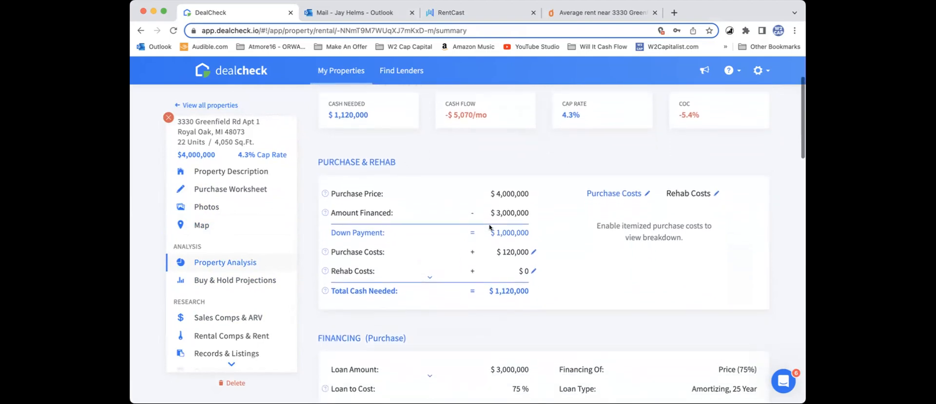
pyautogui.scroll(-1, 490, 227)
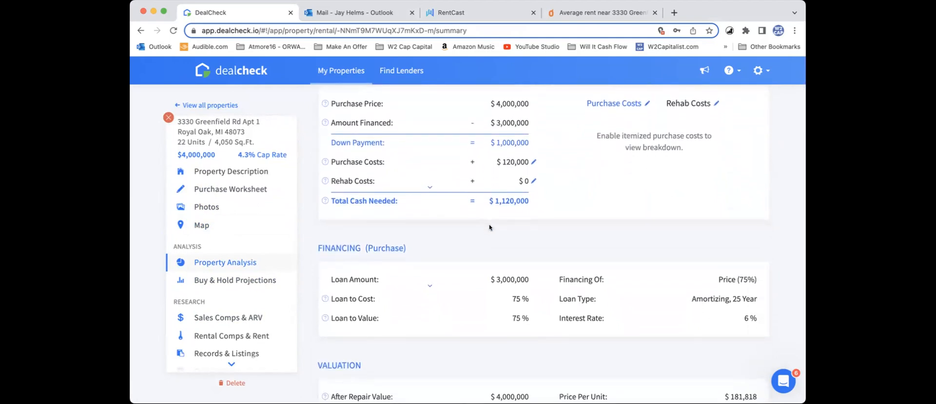
pyautogui.scroll(-3, 490, 227)
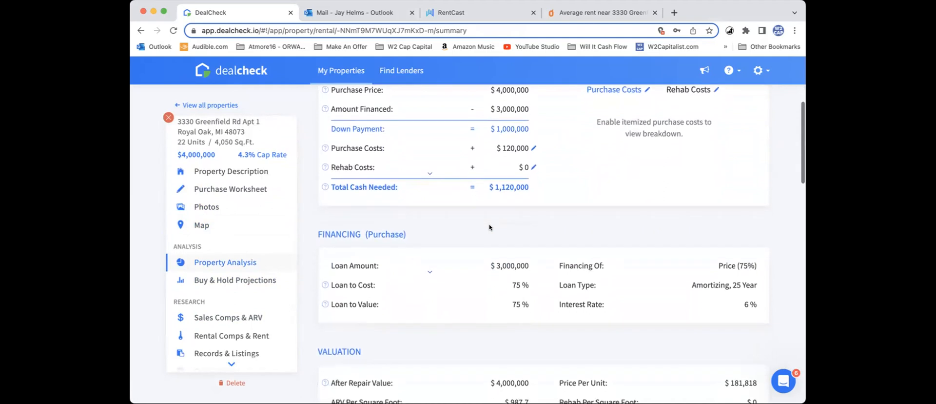
pyautogui.scroll(-3, 490, 227)
pyautogui.scroll(1, 490, 227)
pyautogui.scroll(5, 489, 226)
pyautogui.scroll(3, 489, 226)
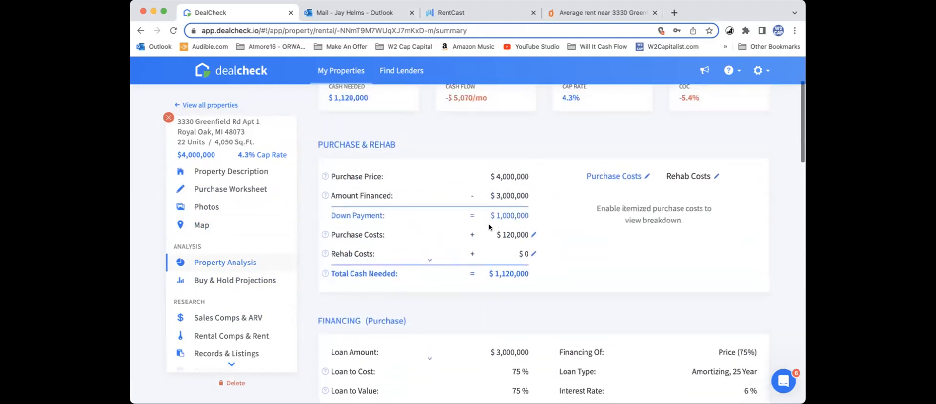
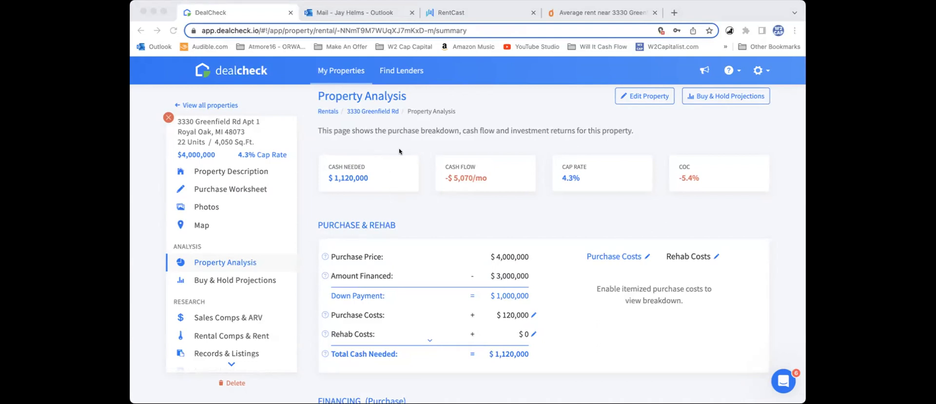
# Step: Examine the property analysis from the purchase and financing breakdown through the valuation and first-year cash flow
pyautogui.click(328, 96)
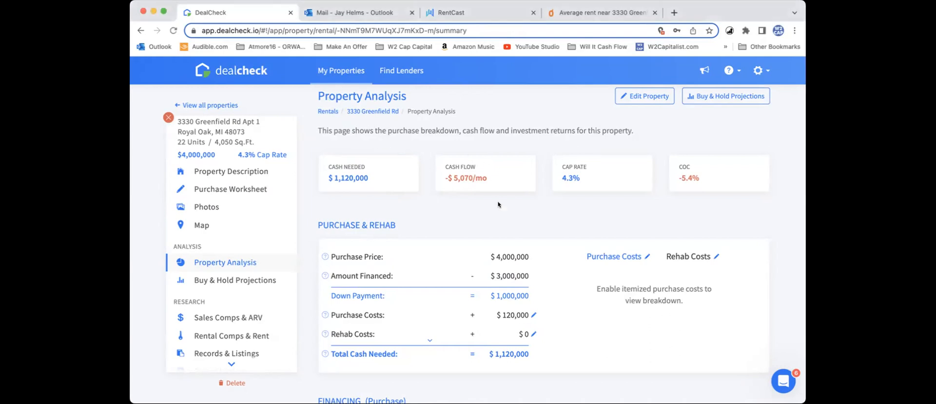
pyautogui.scroll(-1, 499, 204)
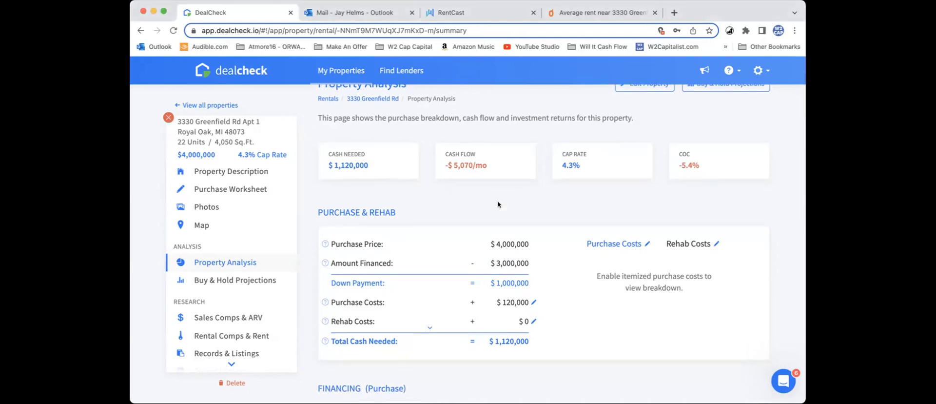
pyautogui.scroll(-5, 498, 204)
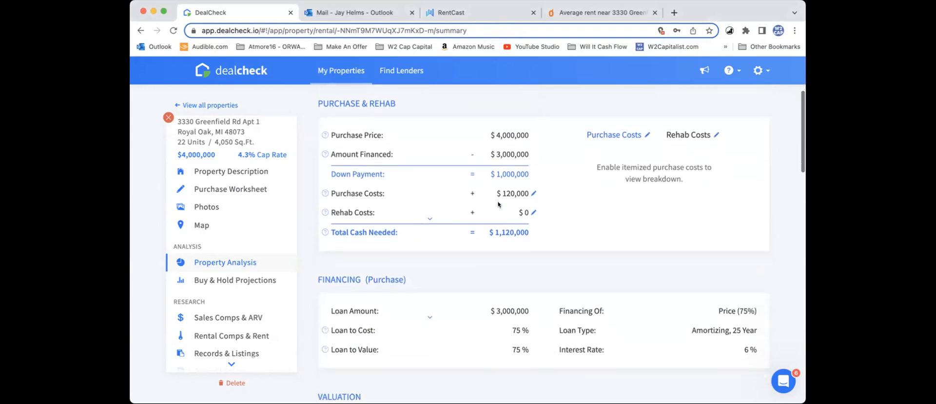
pyautogui.scroll(-3, 497, 205)
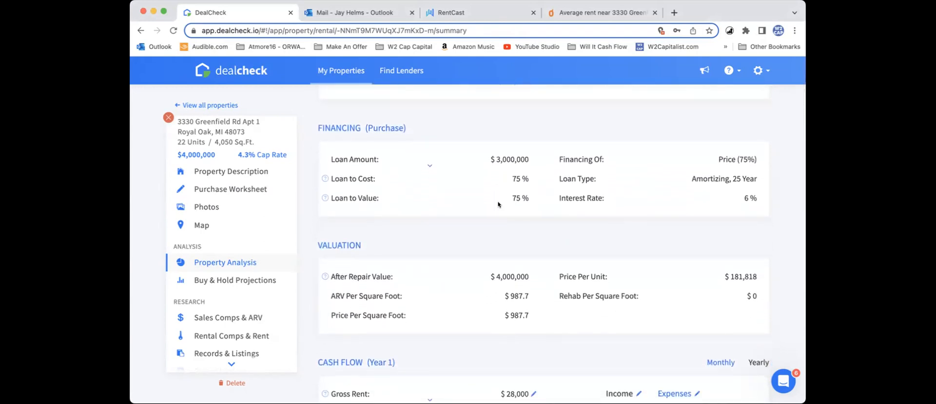
pyautogui.scroll(-4, 498, 204)
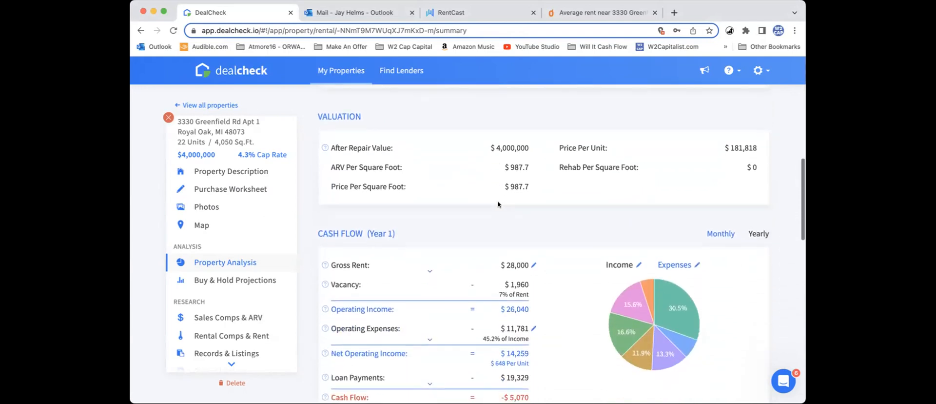
pyautogui.scroll(3, 498, 204)
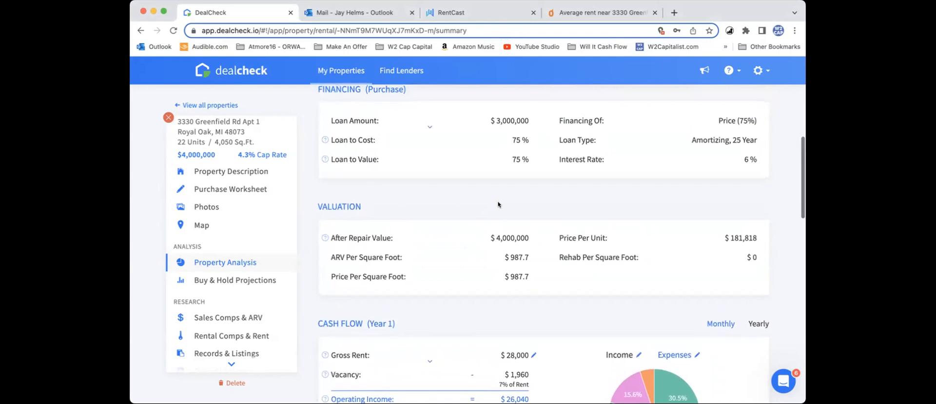
pyautogui.scroll(-3, 498, 204)
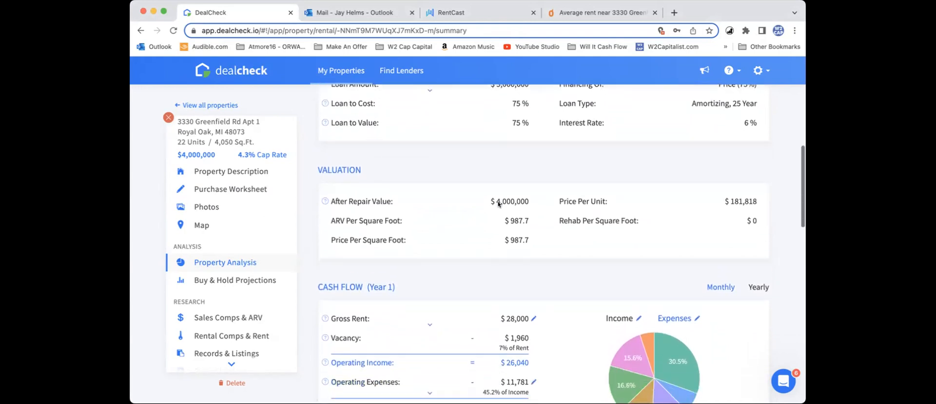
pyautogui.scroll(1, 394, 195)
pyautogui.scroll(10, 394, 195)
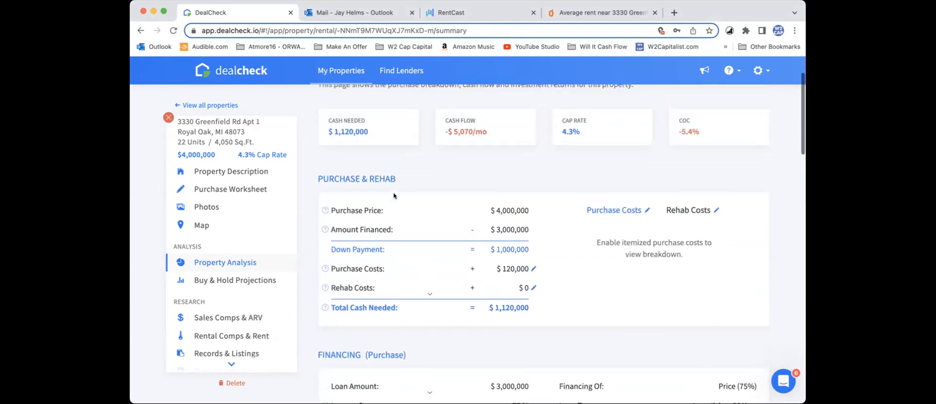
pyautogui.scroll(2, 246, 210)
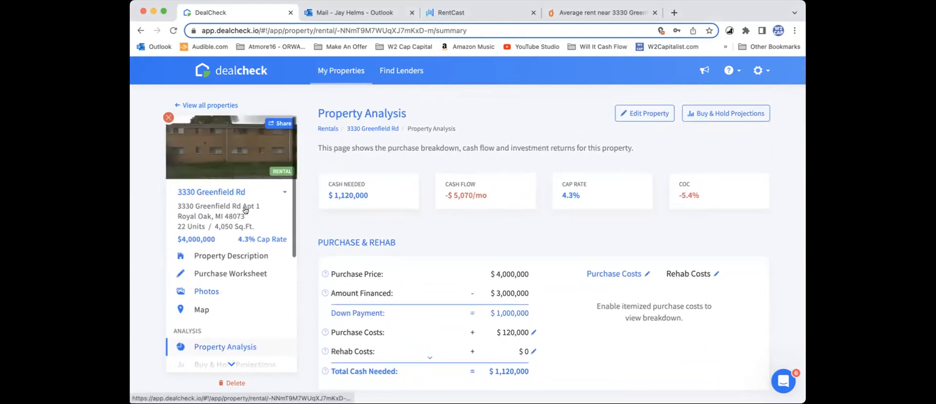
# Step: Open the property description and check the property type, year built, lot size, zoning and unit composition
pyautogui.click(230, 256)
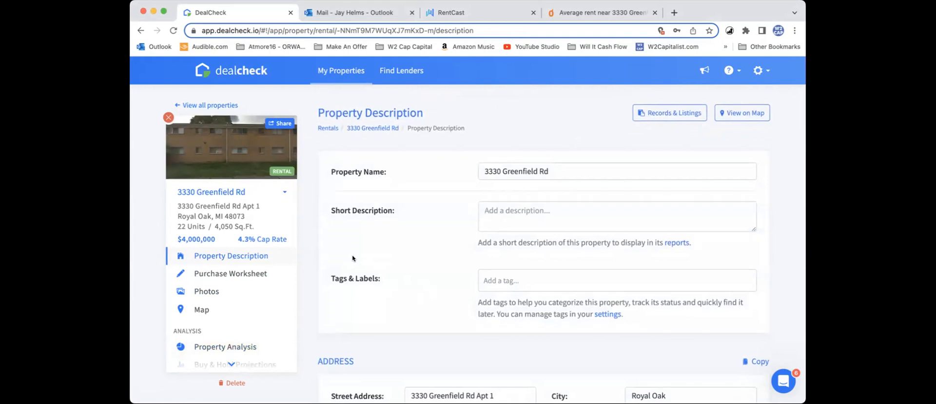
pyautogui.scroll(-3, 353, 259)
pyautogui.scroll(-3, 353, 259)
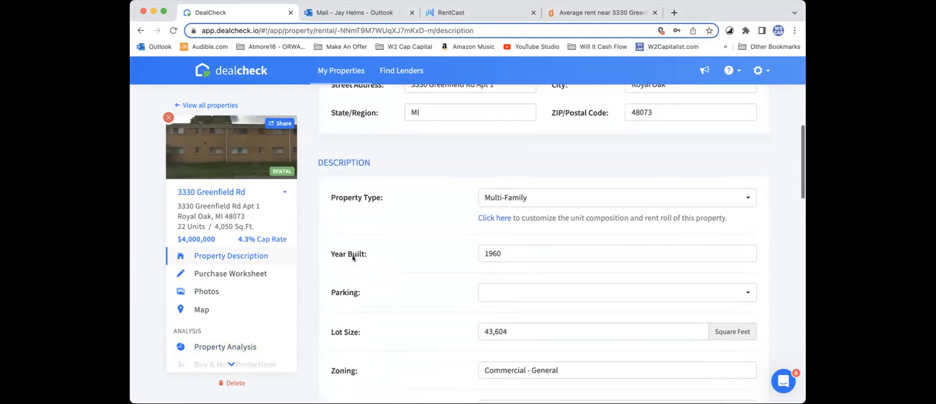
pyautogui.doubleClick(488, 252)
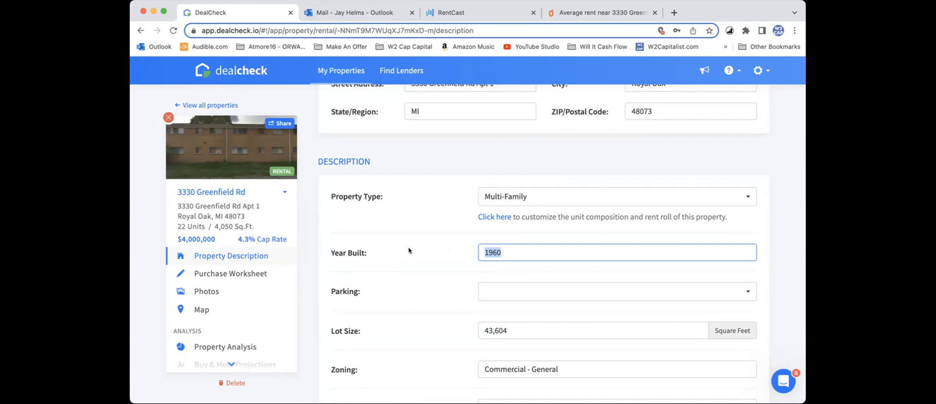
pyautogui.scroll(-2, 409, 250)
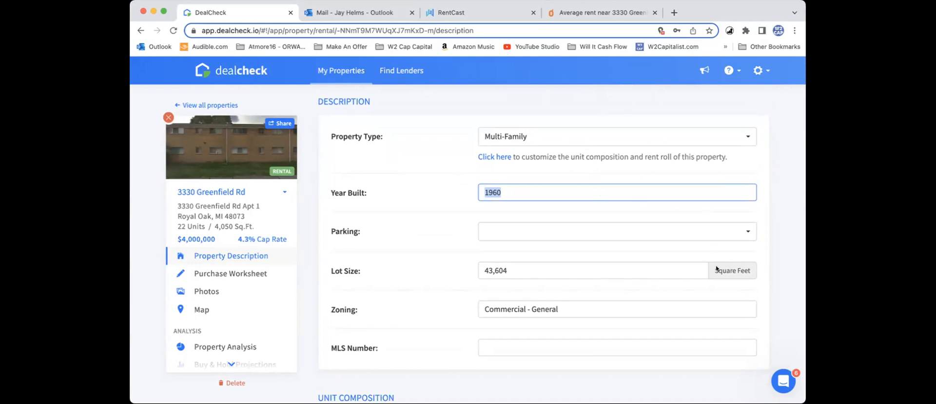
pyautogui.click(398, 177)
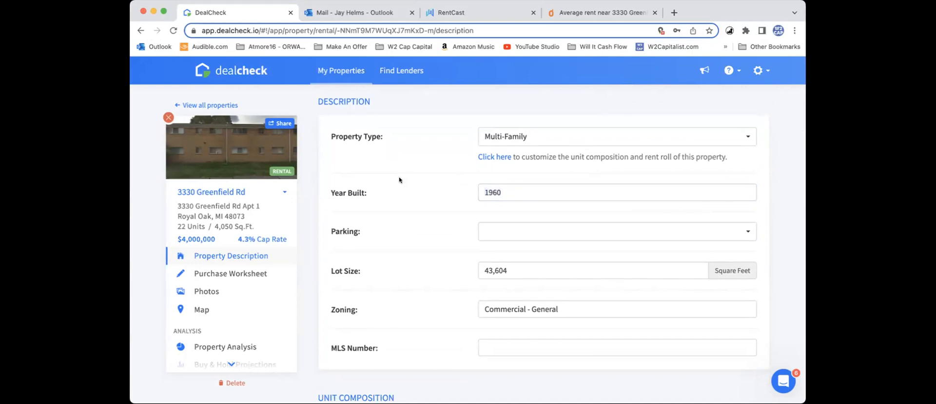
pyautogui.scroll(-2, 312, 278)
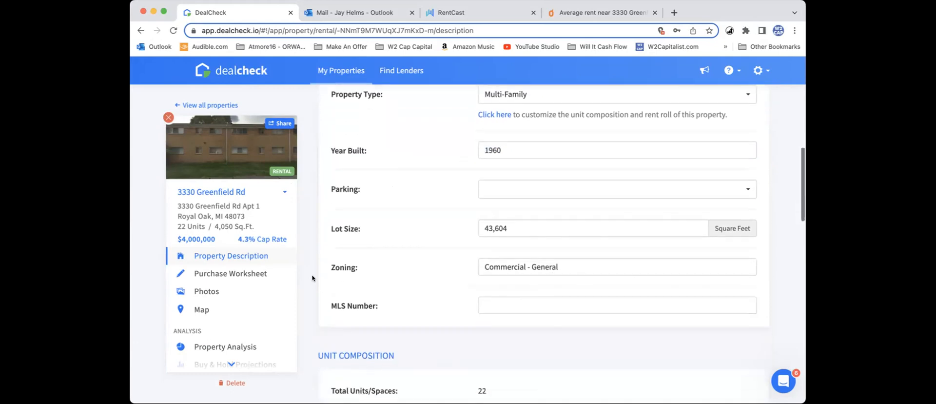
pyautogui.scroll(-2, 261, 299)
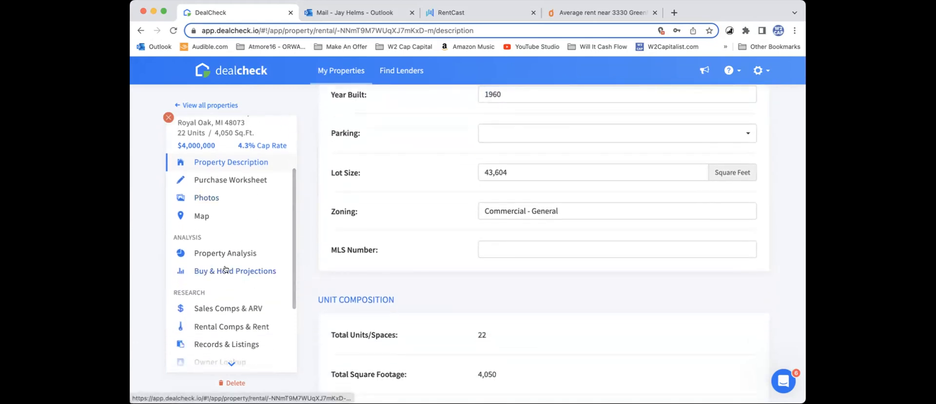
# Step: Return to the property analysis and recheck the cash needed, cash flow, cap rate and cash-on-cash return
pyautogui.click(229, 252)
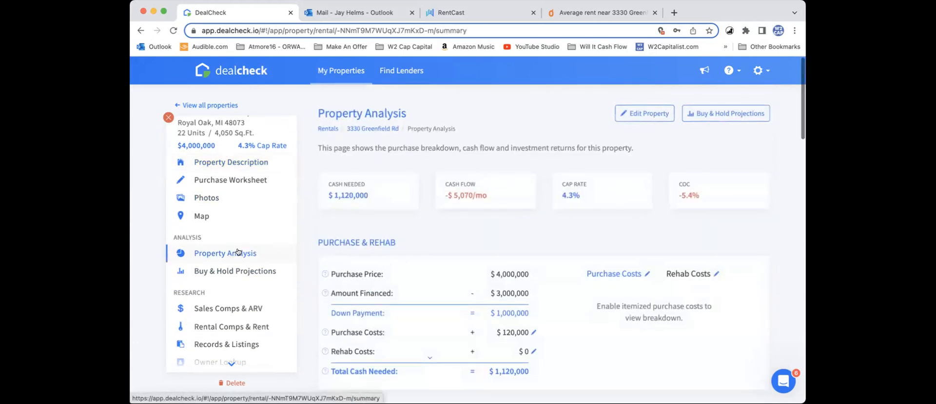
pyautogui.scroll(-2, 393, 230)
pyautogui.scroll(-2, 393, 231)
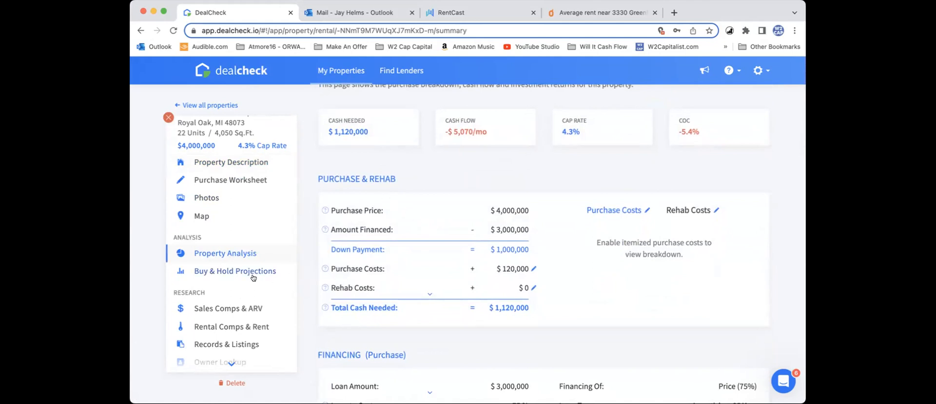
# Step: Open the sales comps and ARV estimates and compare the subject property with the listed comparable sales
pyautogui.click(239, 310)
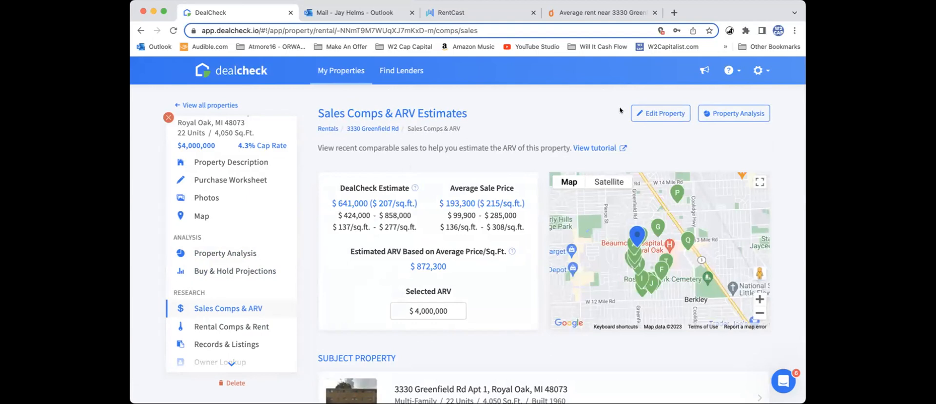
pyautogui.scroll(-2, 635, 137)
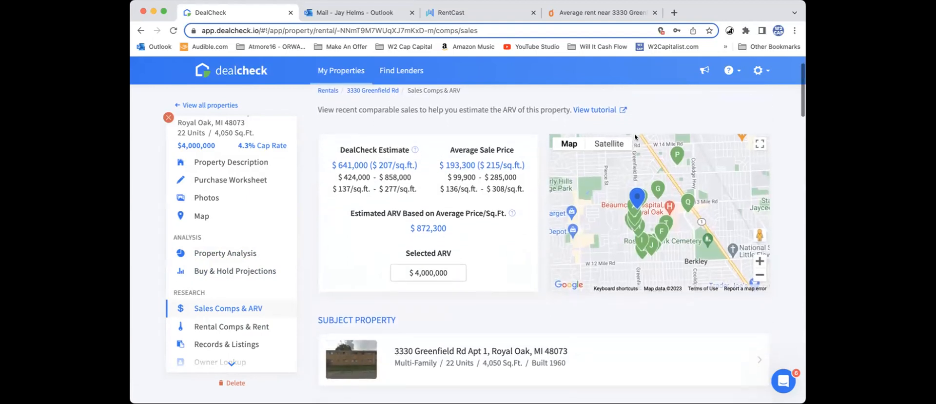
pyautogui.scroll(-4, 634, 133)
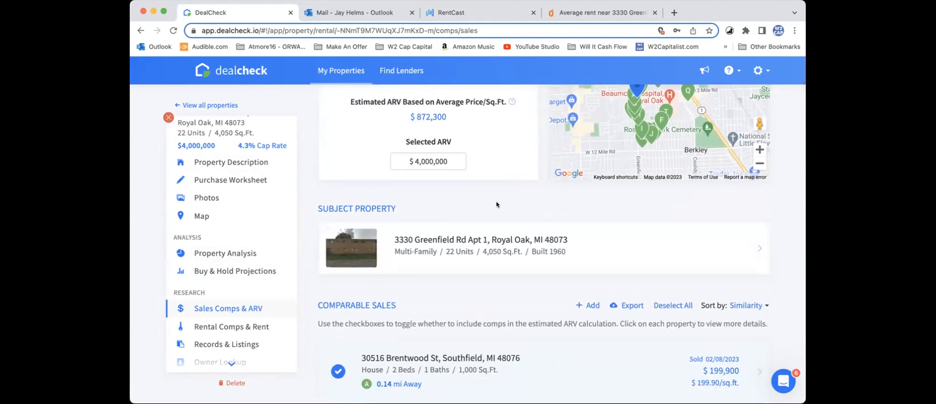
pyautogui.scroll(-2, 484, 208)
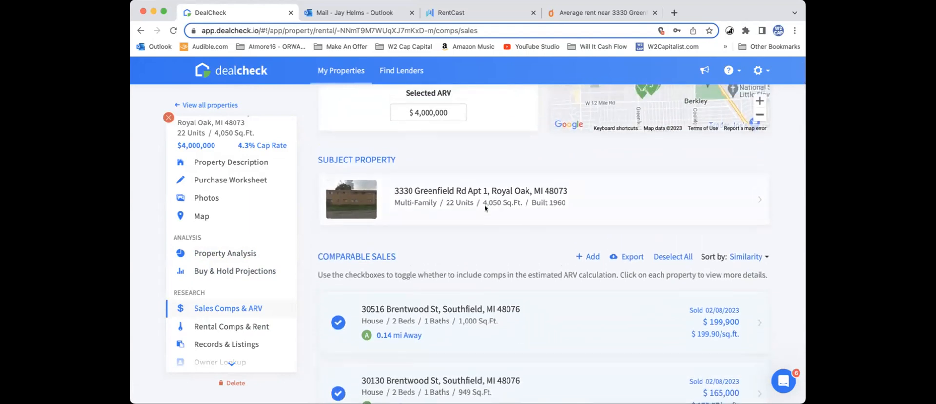
pyautogui.scroll(1, 485, 208)
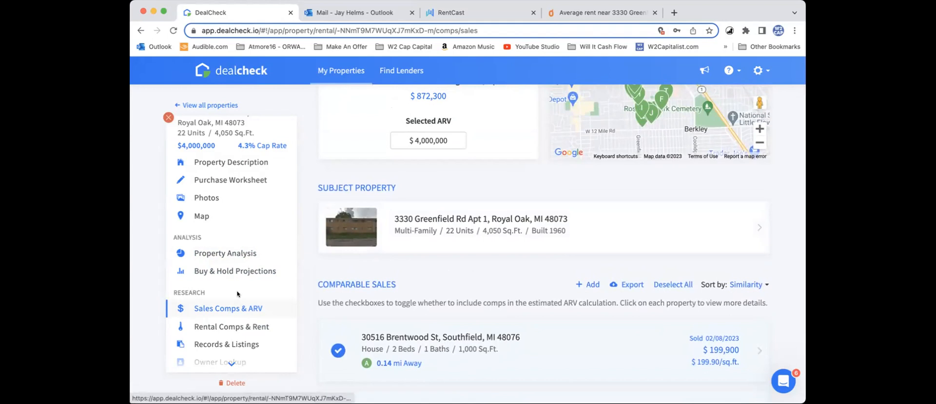
pyautogui.scroll(-3, 238, 294)
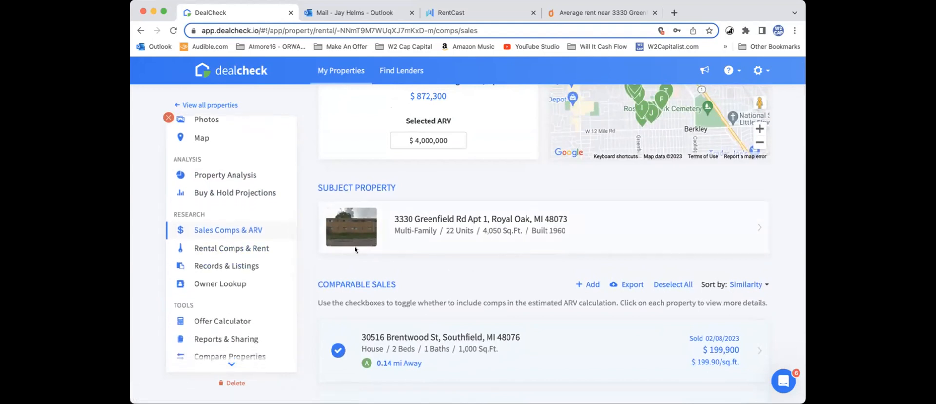
pyautogui.scroll(-4, 502, 271)
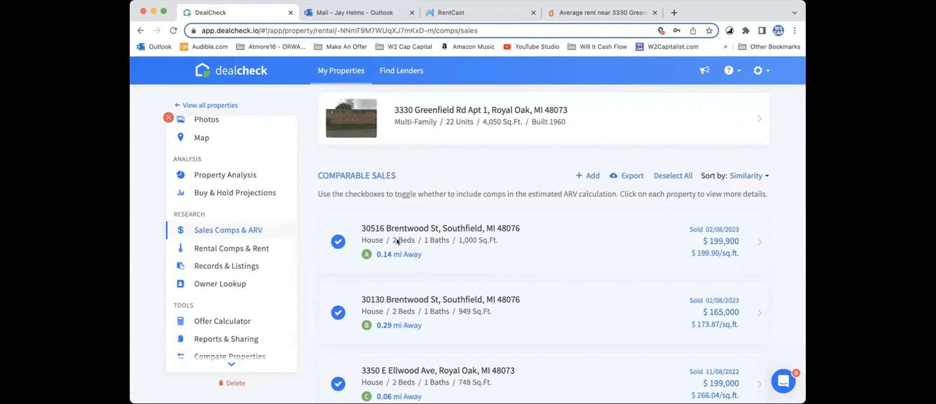
pyautogui.scroll(-5, 490, 262)
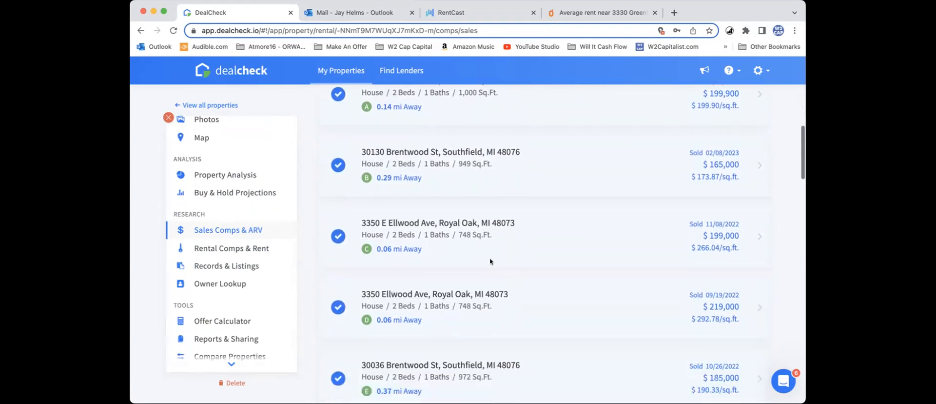
pyautogui.scroll(10, 490, 261)
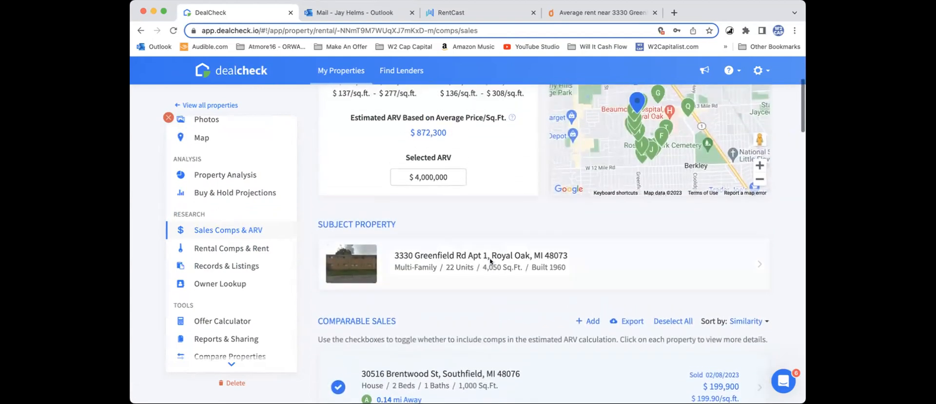
# Step: Open the rental comps and review the rent estimates and average listed rent for the property
pyautogui.click(229, 250)
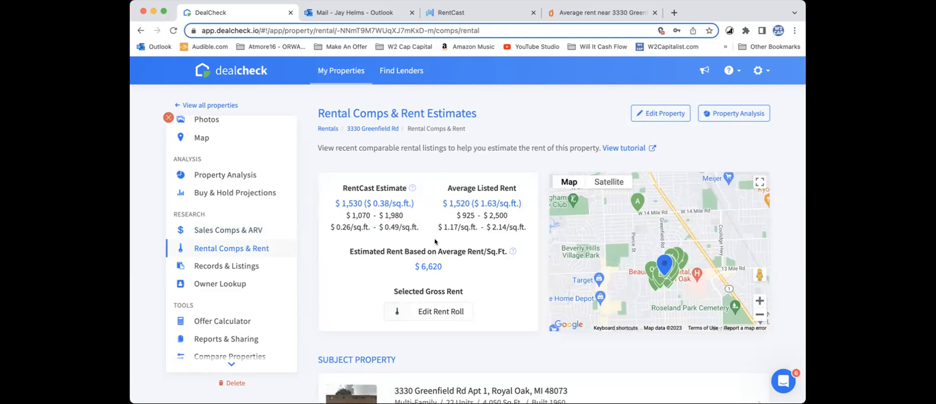
pyautogui.scroll(-3, 514, 274)
pyautogui.scroll(-2, 513, 273)
pyautogui.scroll(3, 510, 273)
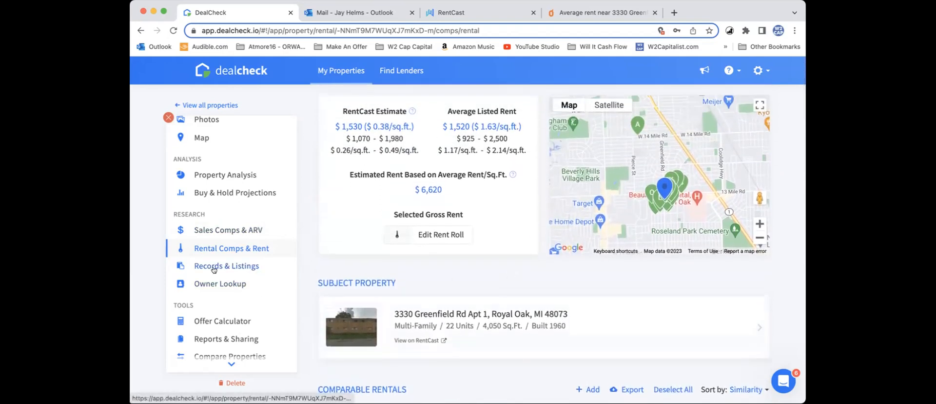
# Step: Use the purchase offer calculator to save its highest offer of $2,100,000 as the property's new purchase price
pyautogui.scroll(-2, 214, 269)
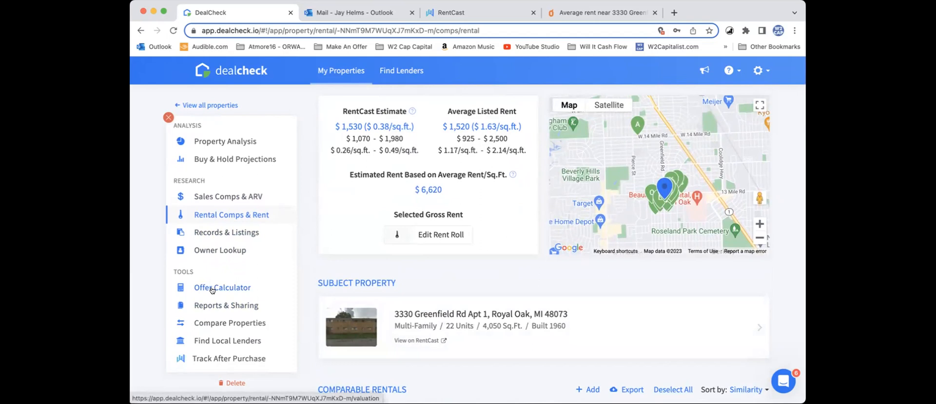
pyautogui.click(212, 289)
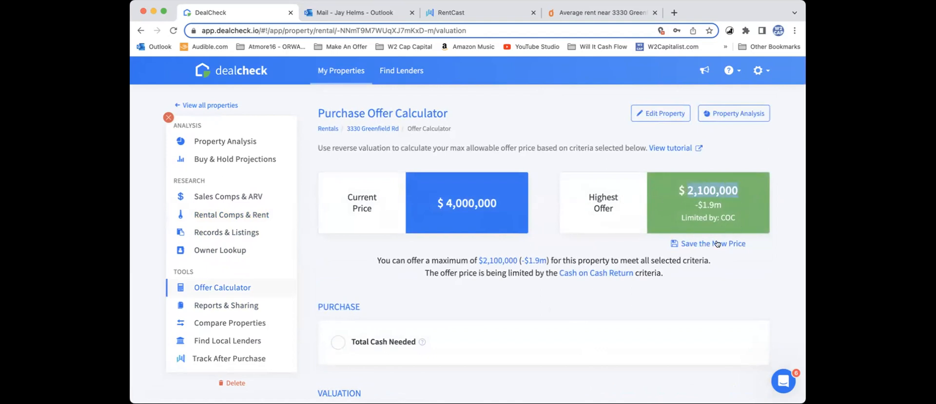
pyautogui.scroll(-1, 645, 248)
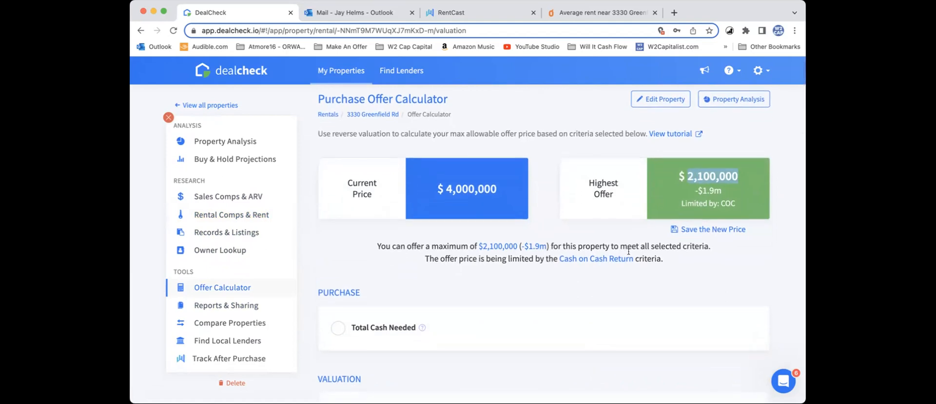
pyautogui.click(715, 230)
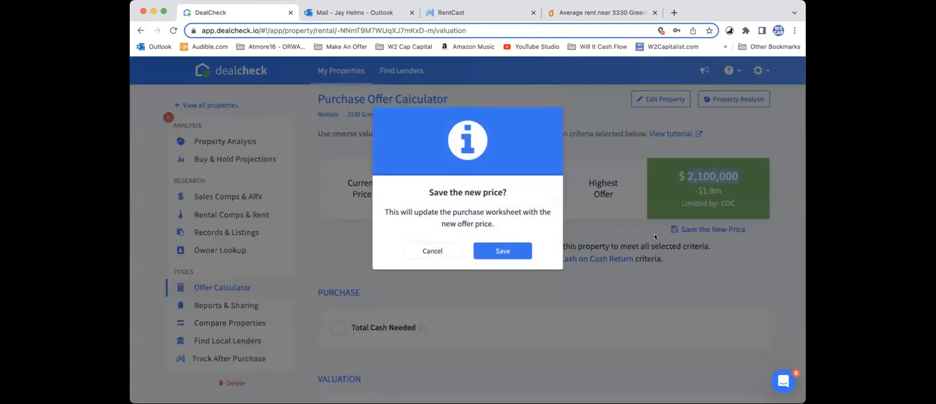
pyautogui.click(503, 251)
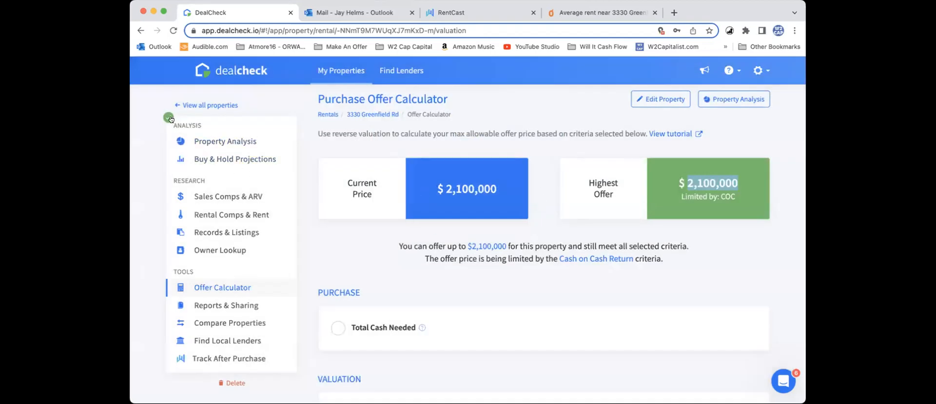
pyautogui.moveTo(168, 118)
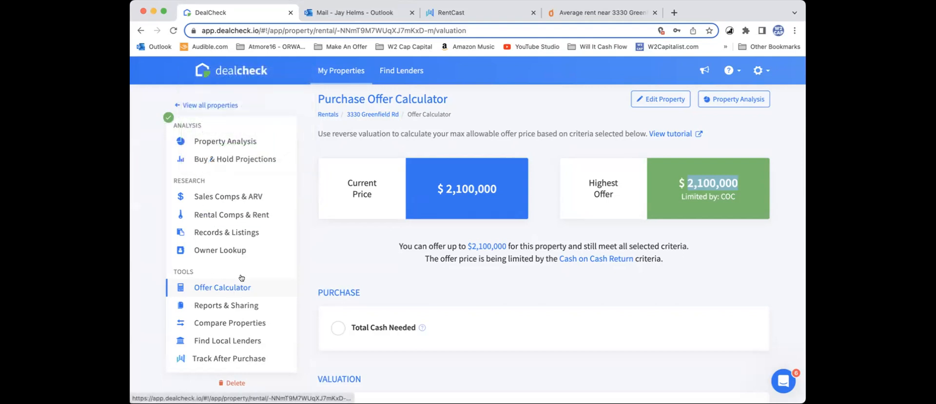
# Step: Open the buy and hold projections and review the projected income, expenses and first-year cash flow
pyautogui.scroll(3, 228, 234)
pyautogui.scroll(2, 228, 234)
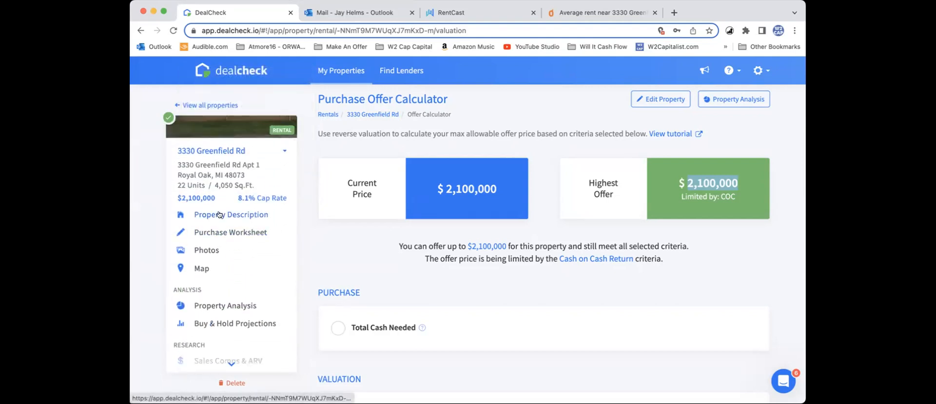
pyautogui.scroll(-1, 253, 255)
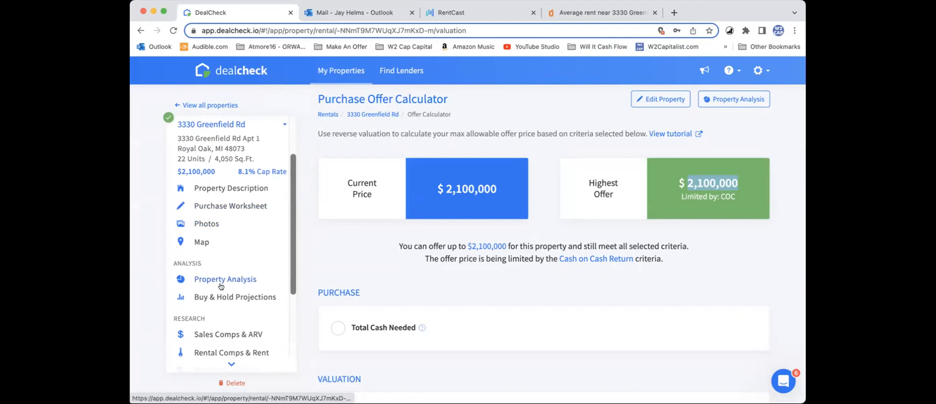
pyautogui.click(219, 297)
pyautogui.scroll(-2, 461, 261)
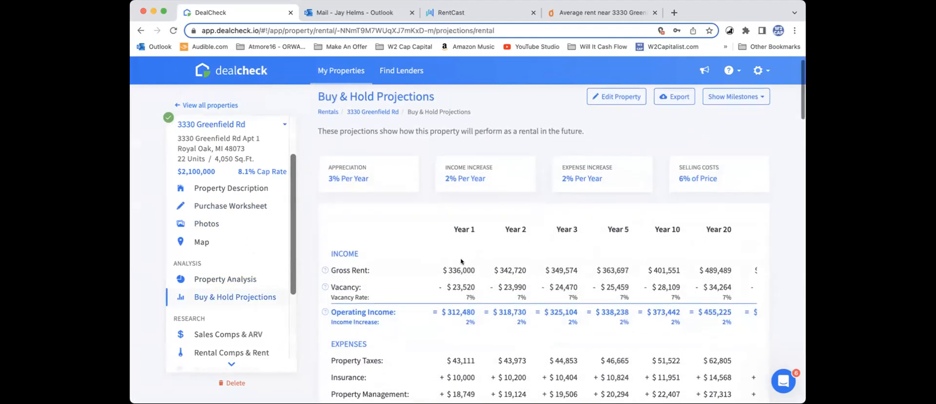
pyautogui.scroll(-3, 443, 242)
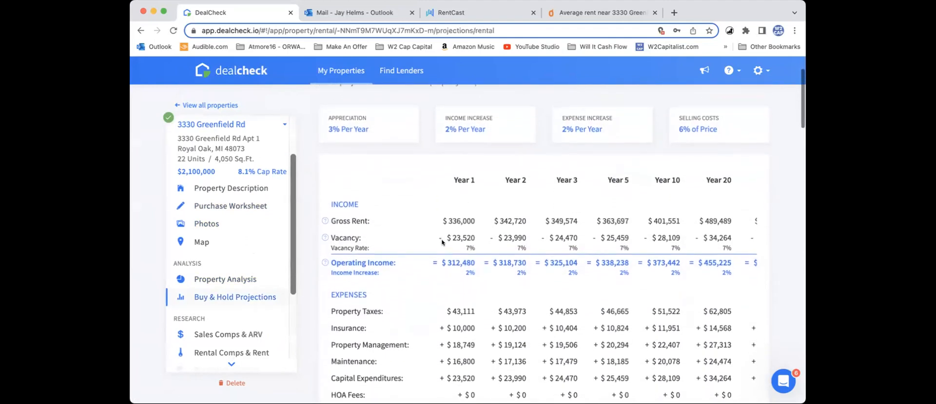
pyautogui.scroll(-8, 461, 241)
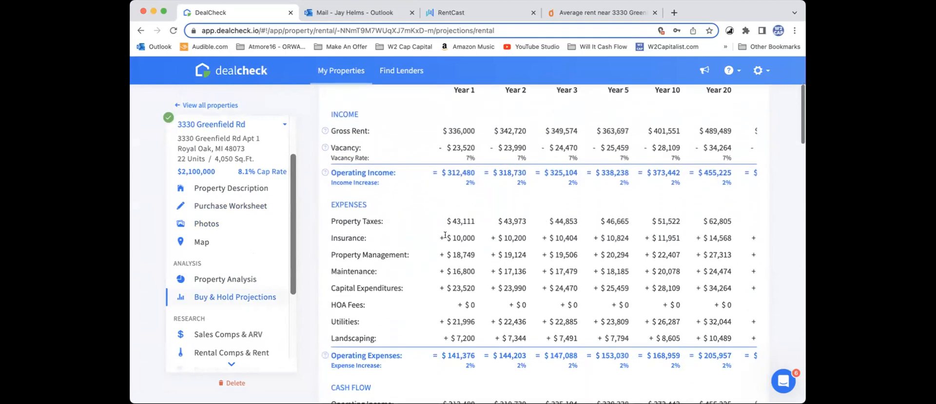
pyautogui.scroll(-5, 445, 237)
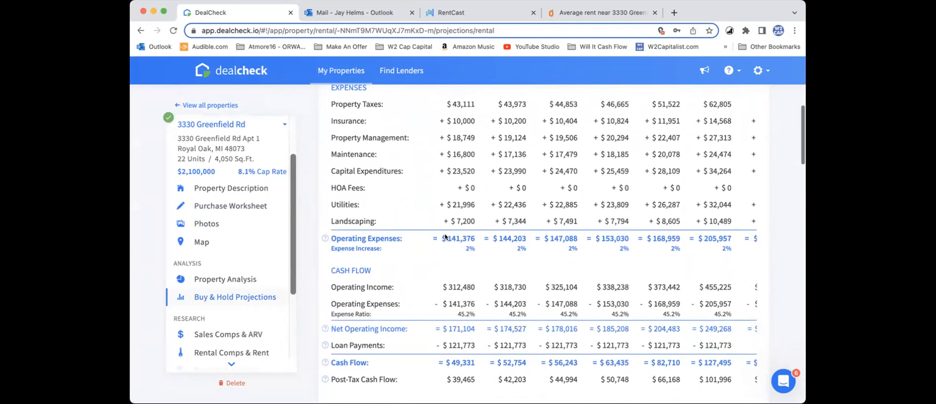
pyautogui.scroll(-1, 446, 234)
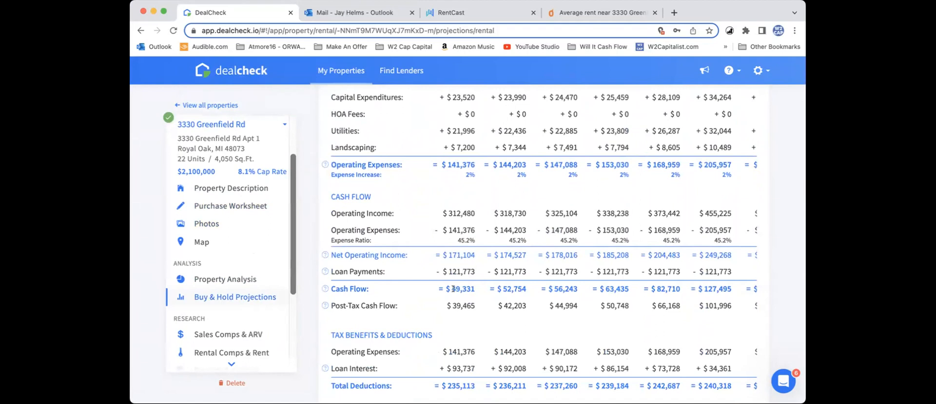
pyautogui.moveTo(457, 289); pyautogui.dragTo(475, 289)
# Step: Review the projected tax deductions, equity accumulation, sale analysis and investment returns over the holding years
pyautogui.scroll(-1, 473, 288)
pyautogui.scroll(-5, 473, 289)
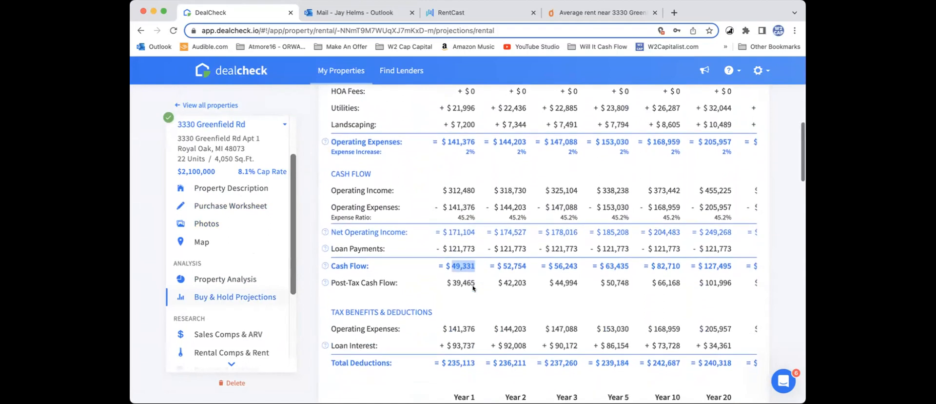
pyautogui.scroll(-5, 473, 288)
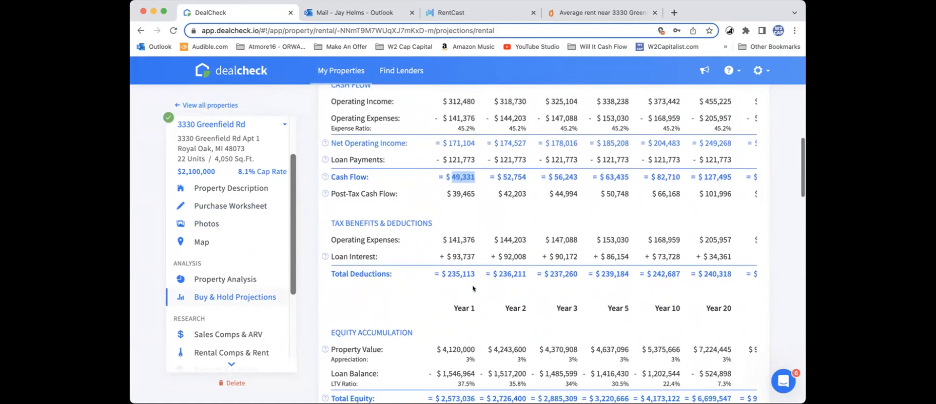
pyautogui.scroll(-12, 473, 289)
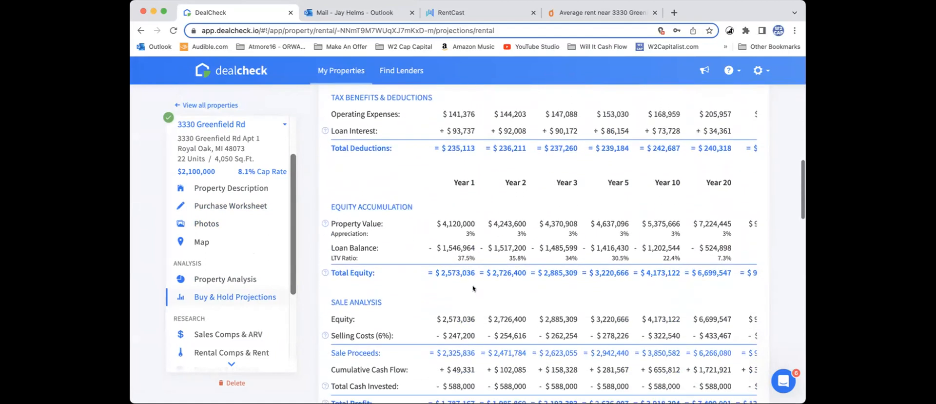
pyautogui.scroll(-4, 473, 288)
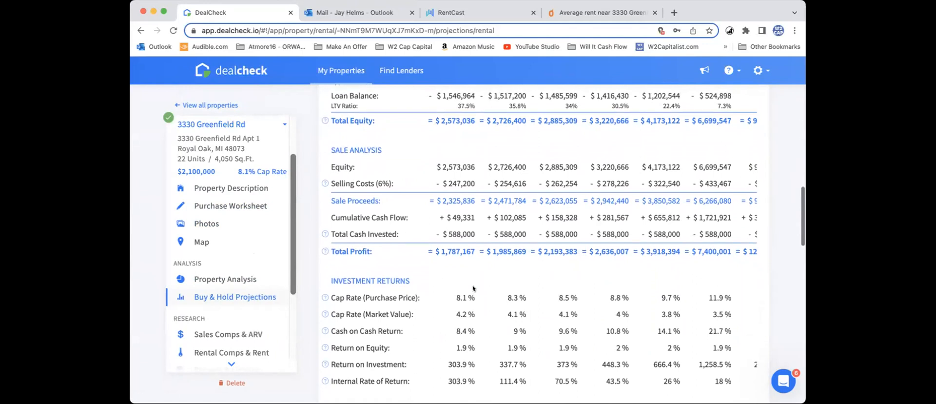
pyautogui.scroll(12, 473, 288)
pyautogui.scroll(15, 473, 288)
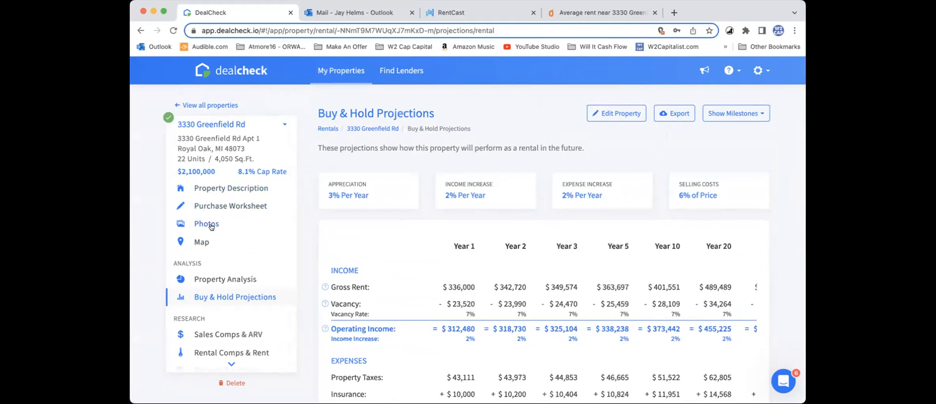
# Step: Set the property's purchase price to $4,000,000 in the purchase worksheet
pyautogui.click(229, 278)
pyautogui.scroll(-1, 519, 233)
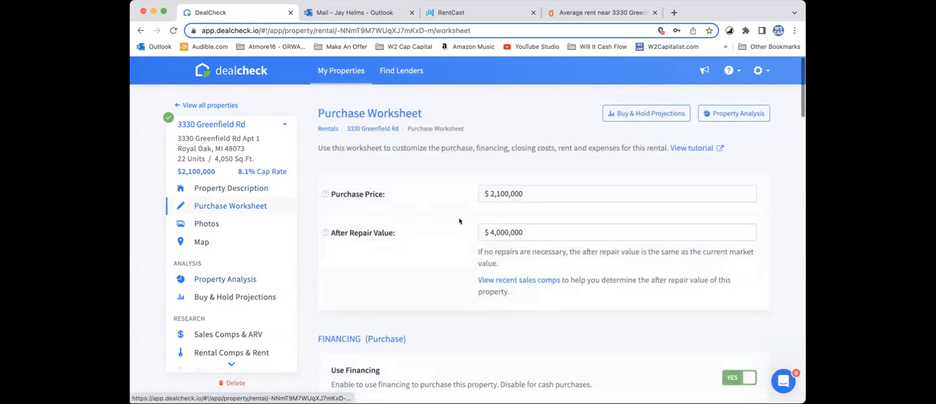
pyautogui.moveTo(503, 188); pyautogui.dragTo(460, 195)
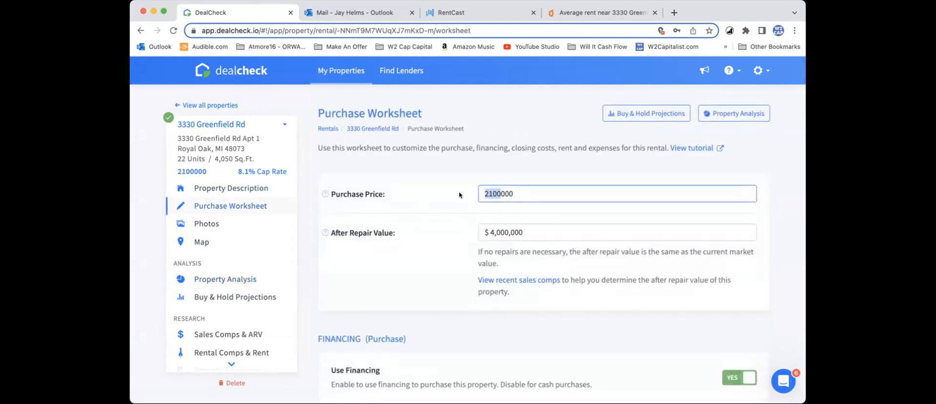
pyautogui.write('400')
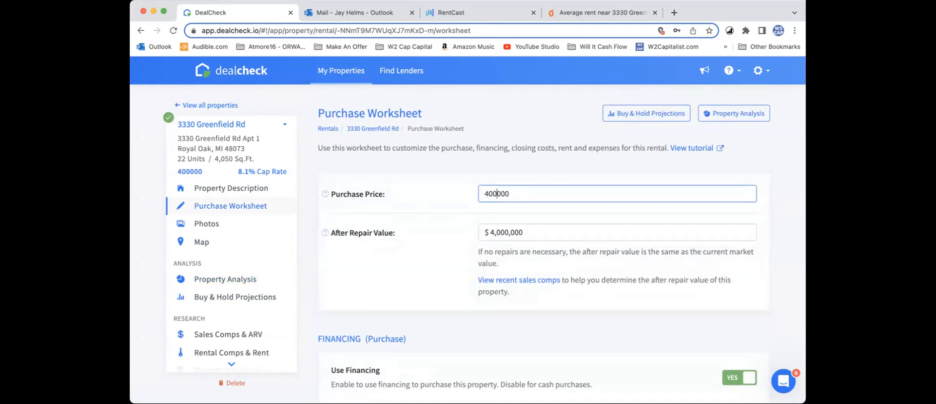
pyautogui.write('0')
pyautogui.click(546, 232)
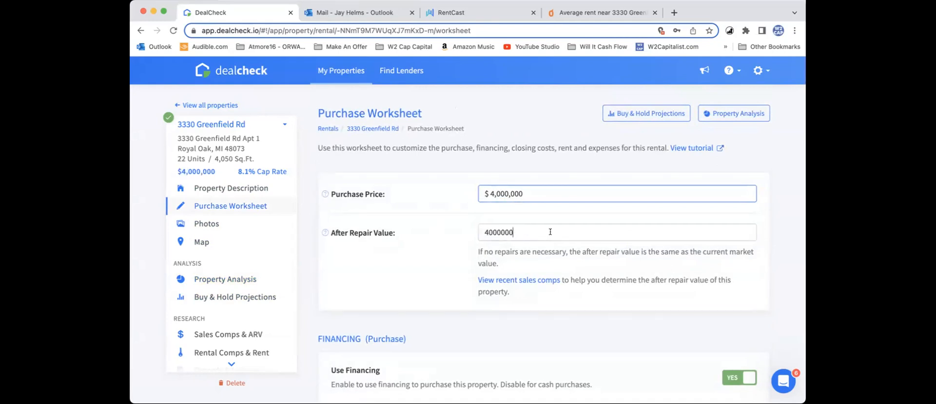
# Step: Open the property analysis and check the cap rate, cash flow and cash-on-cash return at the $4,000,000 price
pyautogui.click(232, 278)
pyautogui.moveTo(562, 194); pyautogui.dragTo(578, 194)
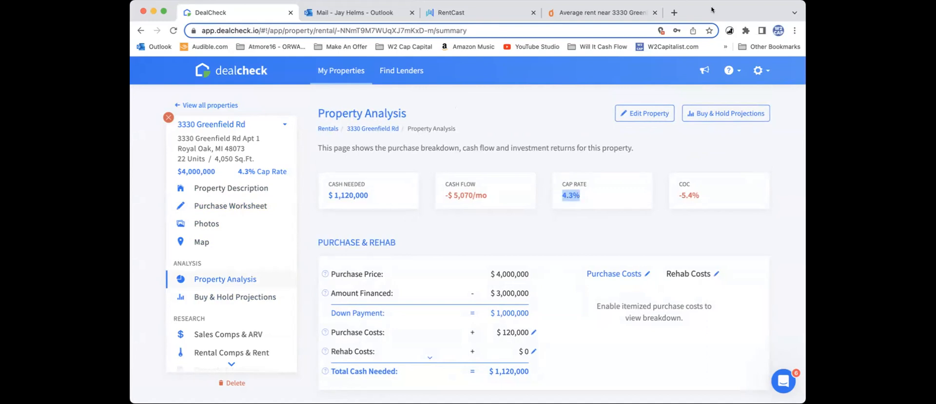
pyautogui.click(613, 233)
pyautogui.moveTo(562, 190); pyautogui.dragTo(586, 194)
pyautogui.scroll(-1, 582, 237)
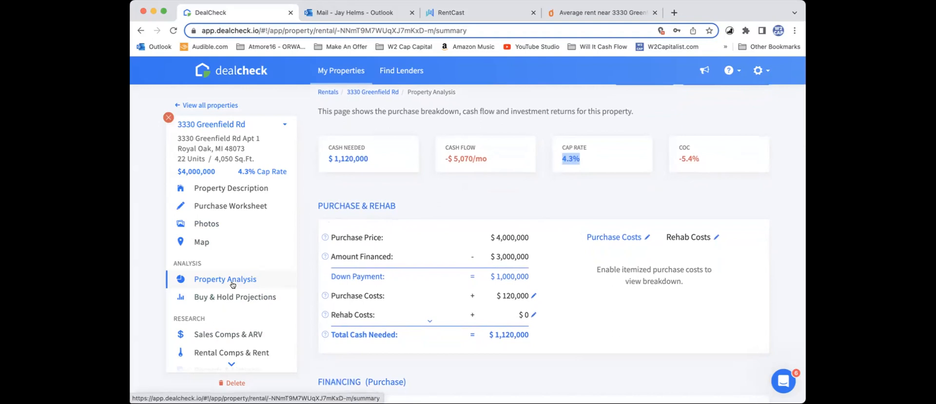
pyautogui.scroll(-1, 245, 262)
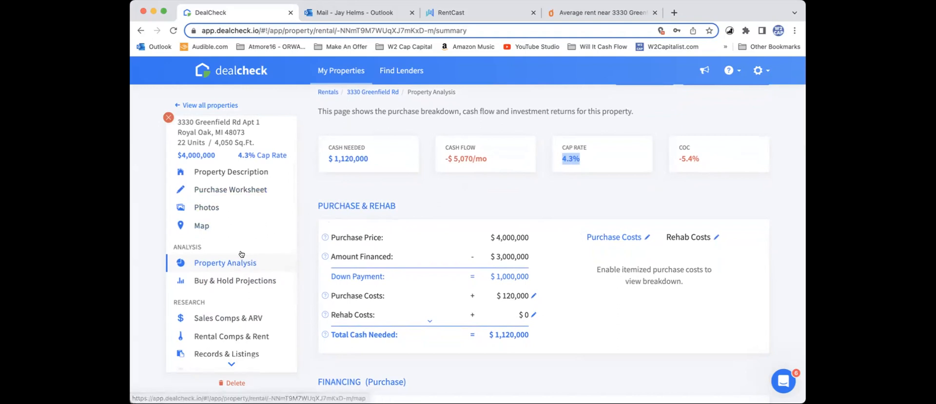
pyautogui.scroll(5, 241, 253)
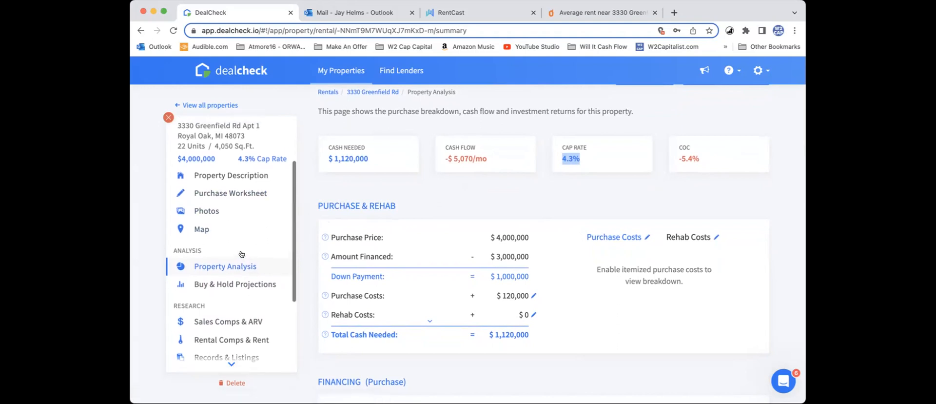
pyautogui.click(564, 155)
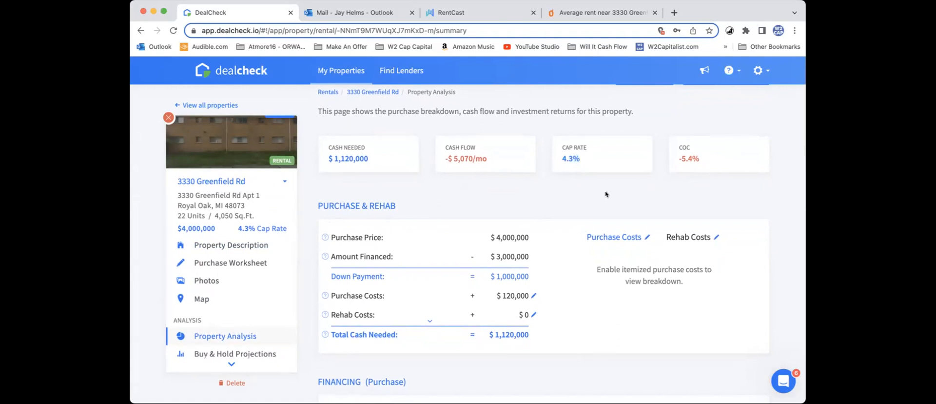
pyautogui.moveTo(572, 153); pyautogui.dragTo(561, 156)
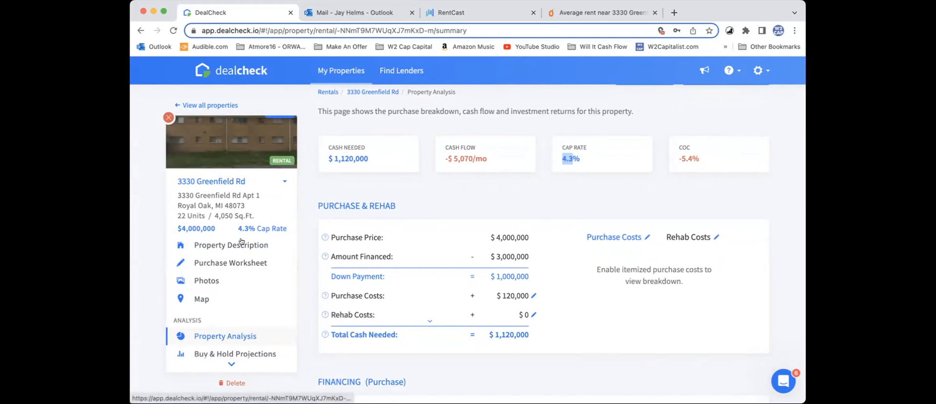
# Step: Save the offer calculator's highest offer of $2,100,000 as the purchase price again
pyautogui.scroll(-5, 237, 263)
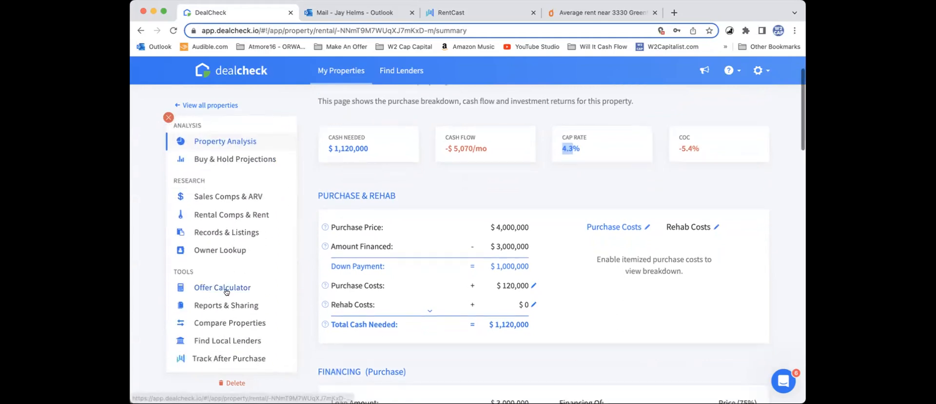
pyautogui.click(219, 287)
pyautogui.click(702, 244)
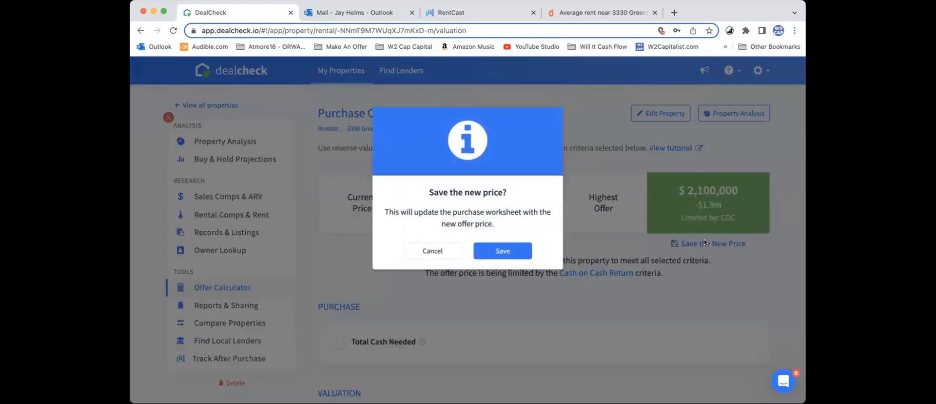
pyautogui.click(491, 249)
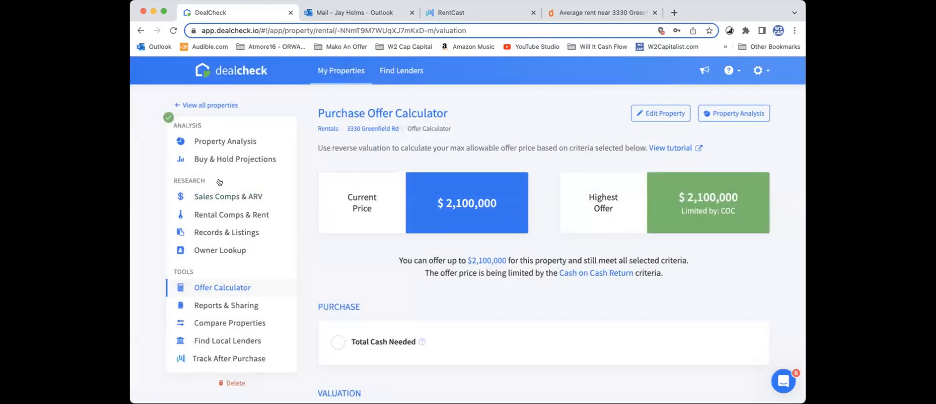
# Step: Return to the property analysis and review the purchase breakdown and returns at the $2,100,000 price
pyautogui.scroll(5, 237, 223)
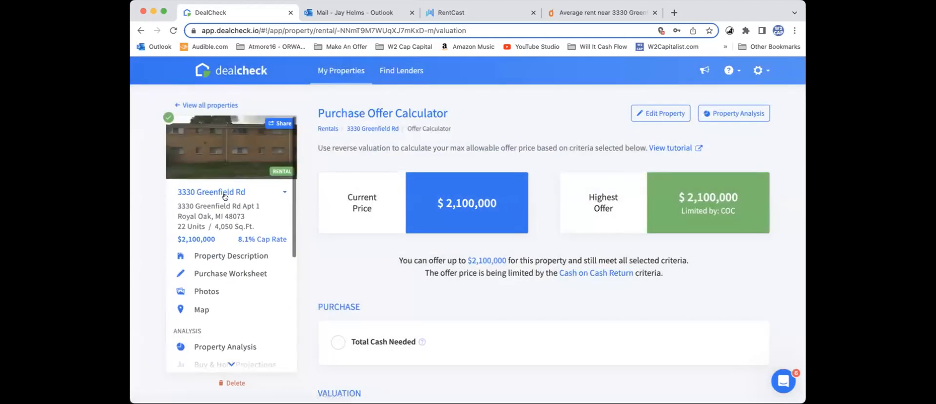
pyautogui.click(232, 345)
pyautogui.scroll(-3, 501, 219)
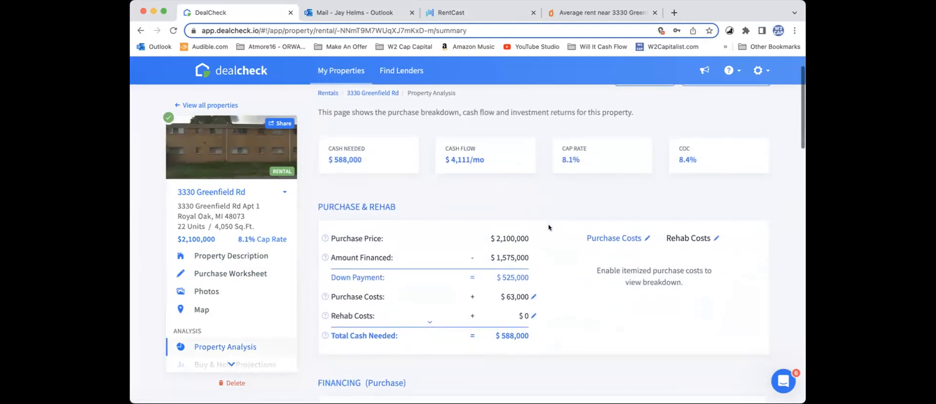
pyautogui.scroll(3, 541, 195)
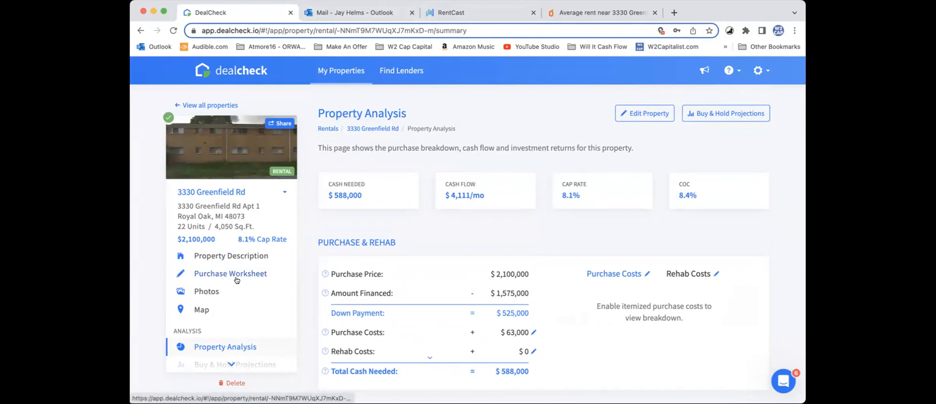
# Step: Reopen the purchase worksheet and set the purchase price to $40,000,000
pyautogui.scroll(-1, 225, 277)
pyautogui.scroll(-3, 225, 276)
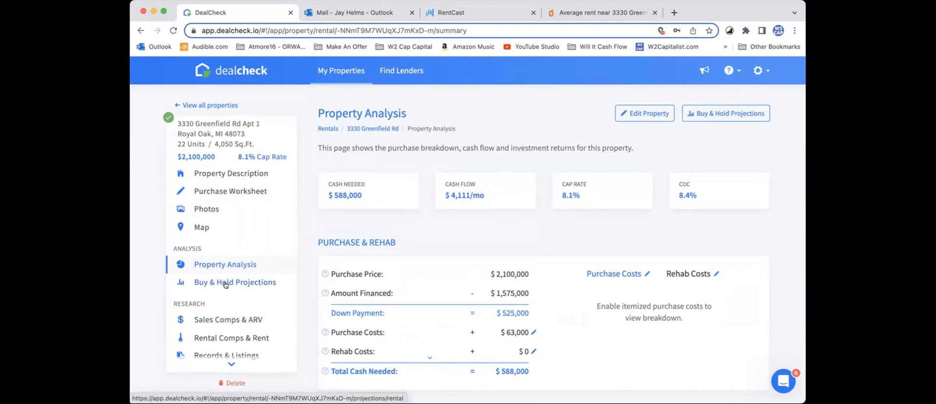
pyautogui.scroll(-2, 224, 286)
pyautogui.scroll(5, 223, 287)
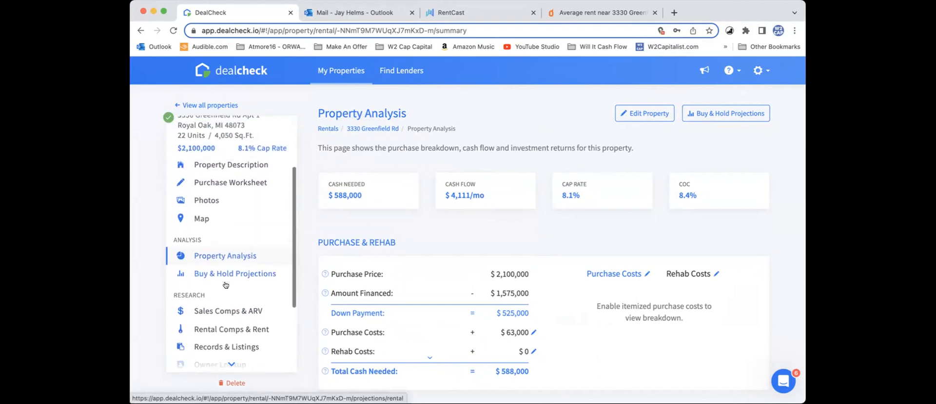
pyautogui.click(221, 275)
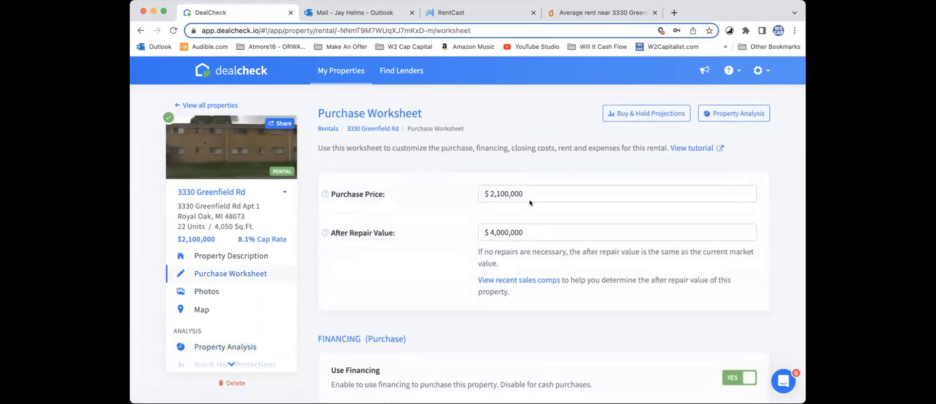
pyautogui.moveTo(497, 191); pyautogui.dragTo(450, 196)
pyautogui.write('2')
pyautogui.press('BackSpace')
pyautogui.write('40000000')
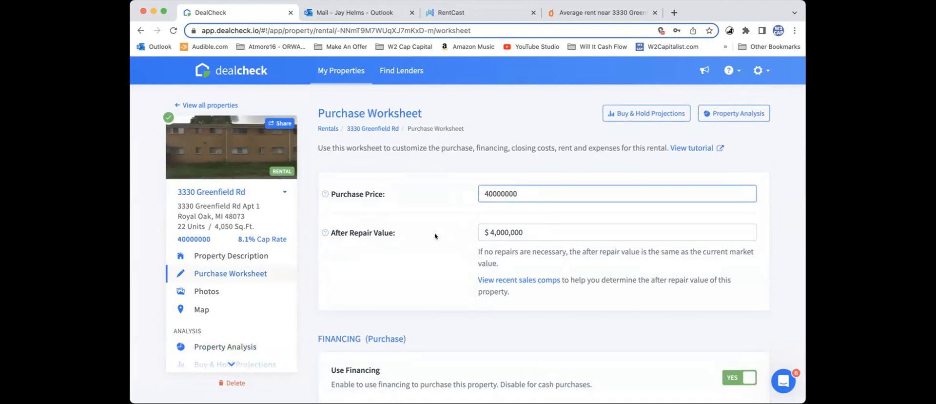
pyautogui.press('Tab')
pyautogui.scroll(-3, 245, 301)
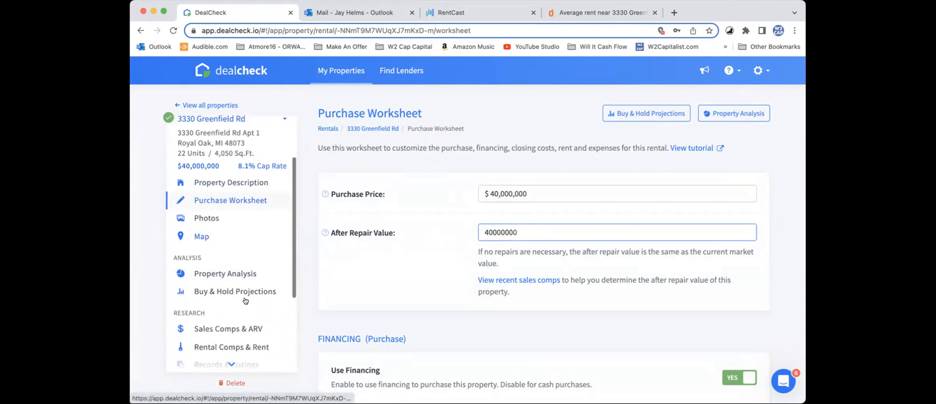
pyautogui.scroll(-1, 245, 301)
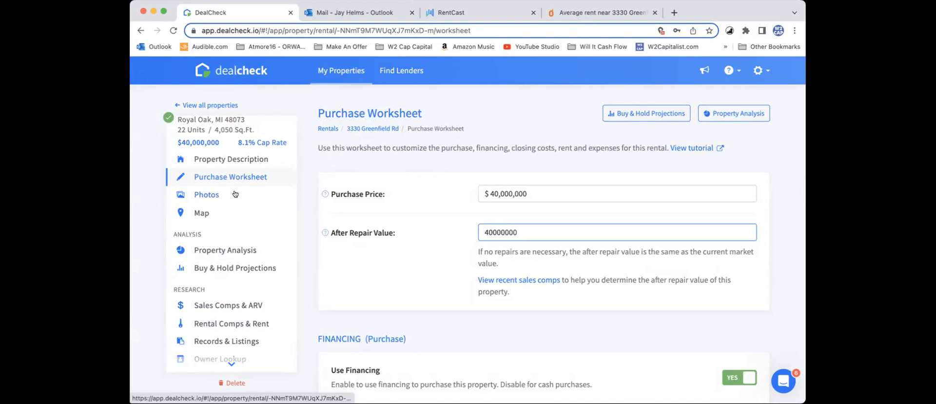
pyautogui.scroll(-5, 450, 262)
pyautogui.scroll(3, 449, 261)
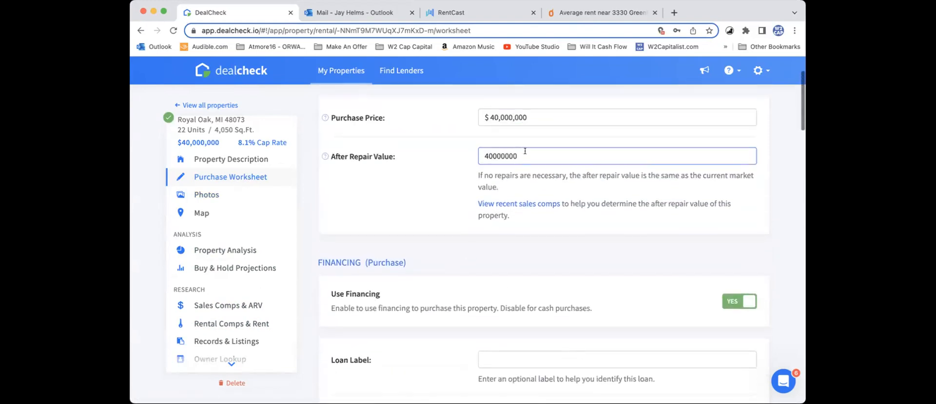
# Step: Correct both the purchase price and the after repair value to $4,000,000 in the purchase worksheet
pyautogui.click(524, 116)
pyautogui.press('BackSpace')
pyautogui.click(563, 151)
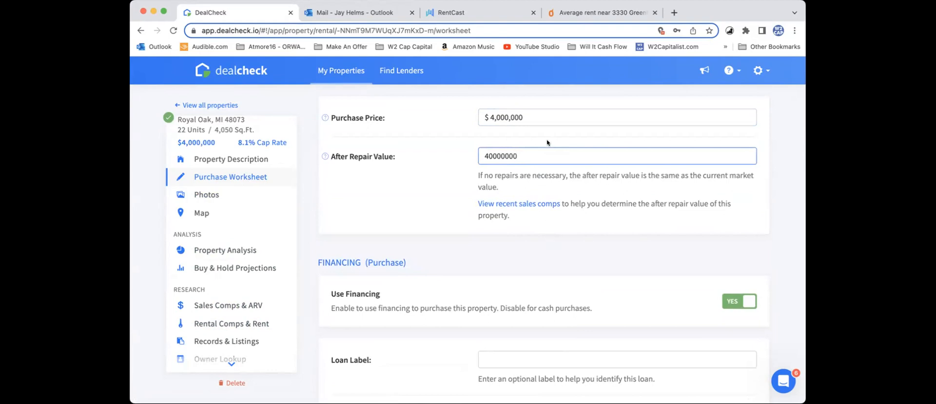
pyautogui.click(541, 114)
pyautogui.click(541, 153)
pyautogui.press('BackSpace')
# Step: Open the rent roll from the worksheet's rental income section and delete all three existing unit groups
pyautogui.scroll(-10, 557, 252)
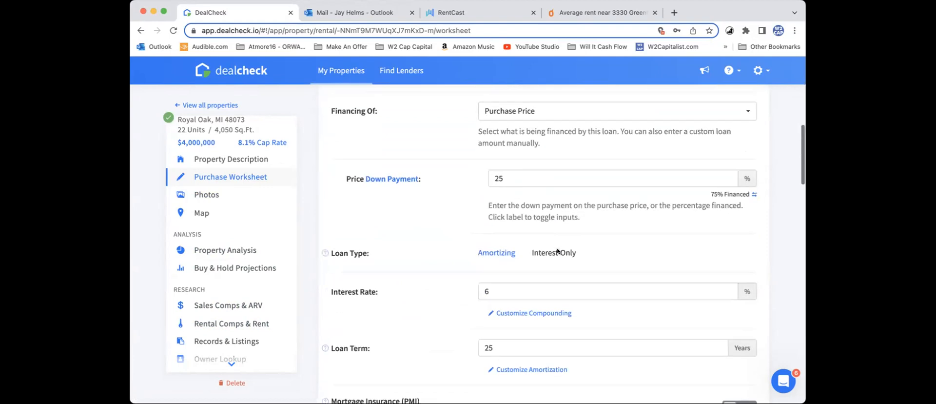
pyautogui.scroll(-6, 557, 248)
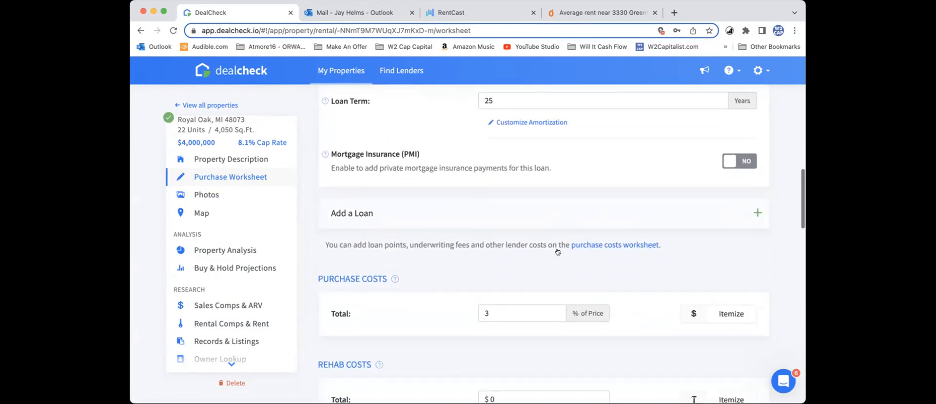
pyautogui.scroll(-2, 558, 248)
pyautogui.scroll(6, 557, 250)
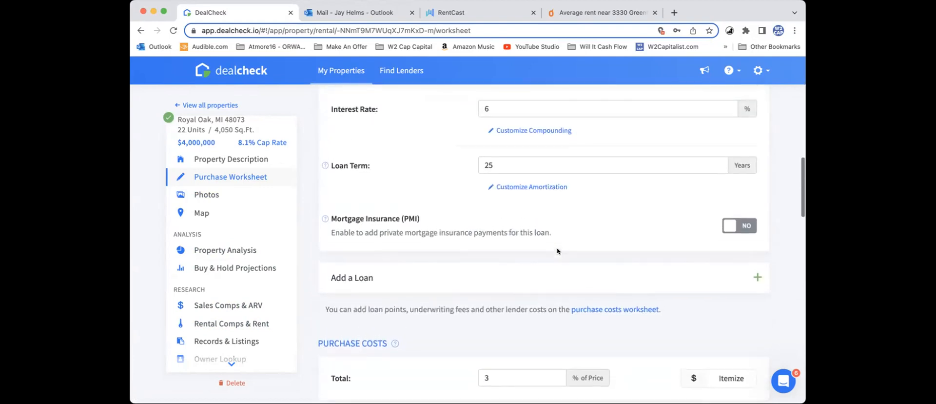
pyautogui.scroll(7, 557, 251)
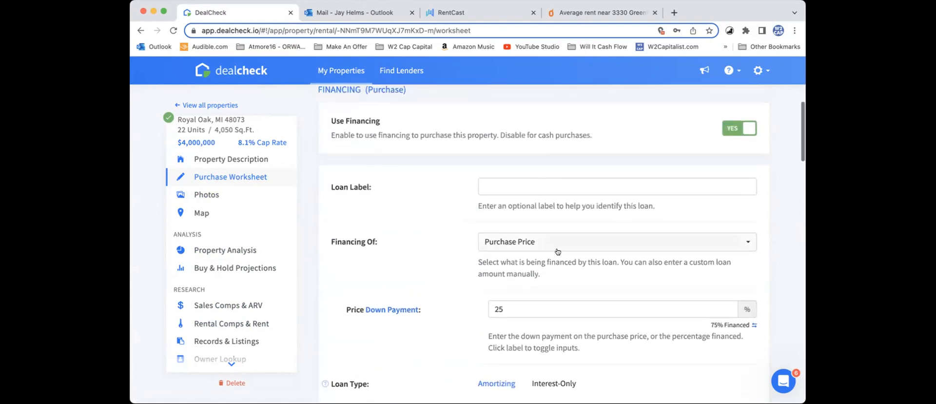
pyautogui.scroll(-15, 557, 251)
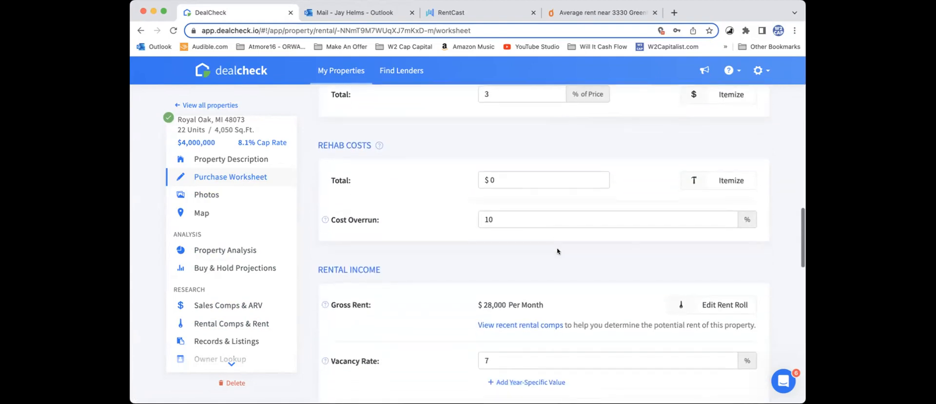
pyautogui.scroll(-3, 558, 251)
pyautogui.click(715, 211)
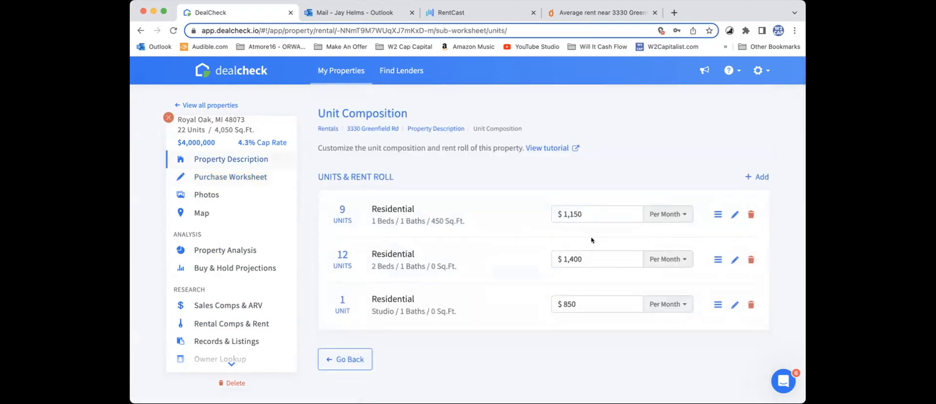
pyautogui.click(751, 215)
pyautogui.click(751, 215)
pyautogui.click(751, 215)
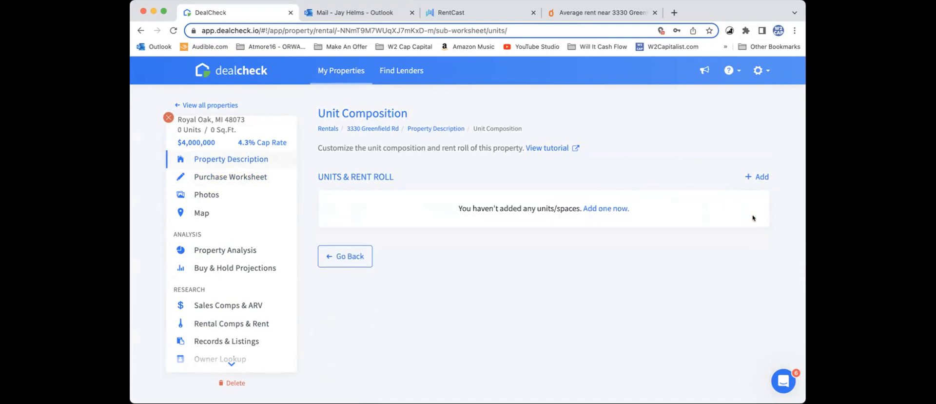
# Step: Start a new residential unit group with 22 units and 2 bedrooms per unit
pyautogui.click(759, 176)
pyautogui.click(438, 124)
pyautogui.press('BackSpace')
pyautogui.write('22')
pyautogui.scroll(-3, 469, 179)
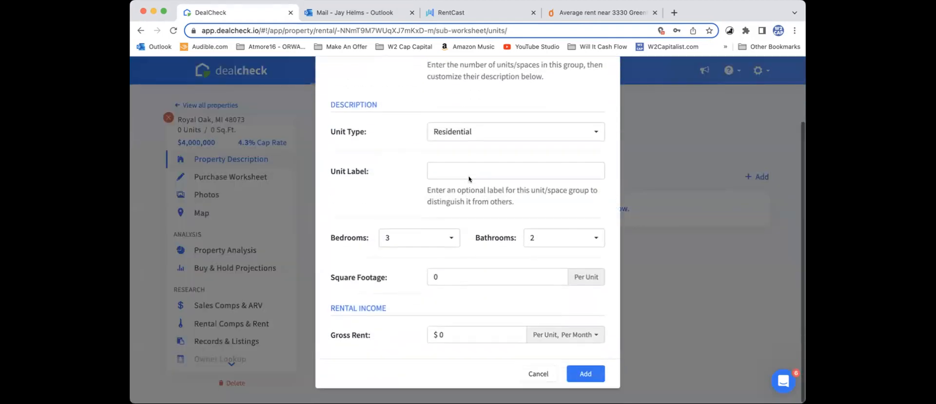
pyautogui.click(425, 247)
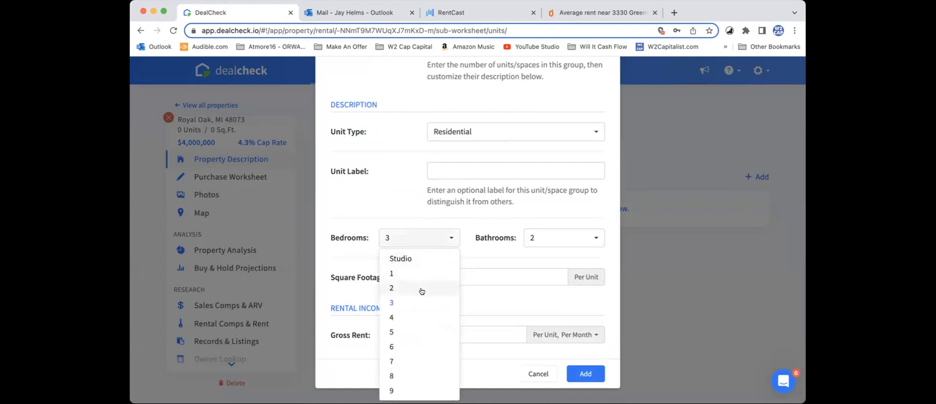
pyautogui.click(423, 291)
# Step: Set the new group's gross rent to $1,810 per unit per month, add it and return to the purchase worksheet
pyautogui.click(462, 332)
pyautogui.write('18')
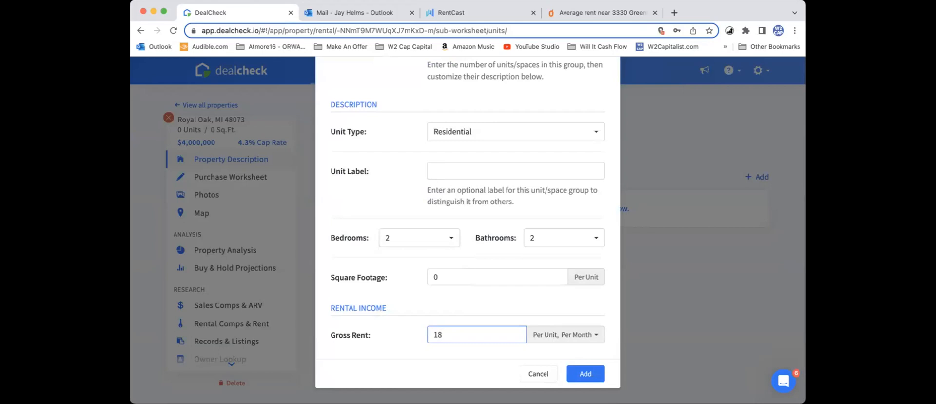
pyautogui.write('50')
pyautogui.write('10')
pyautogui.click(579, 374)
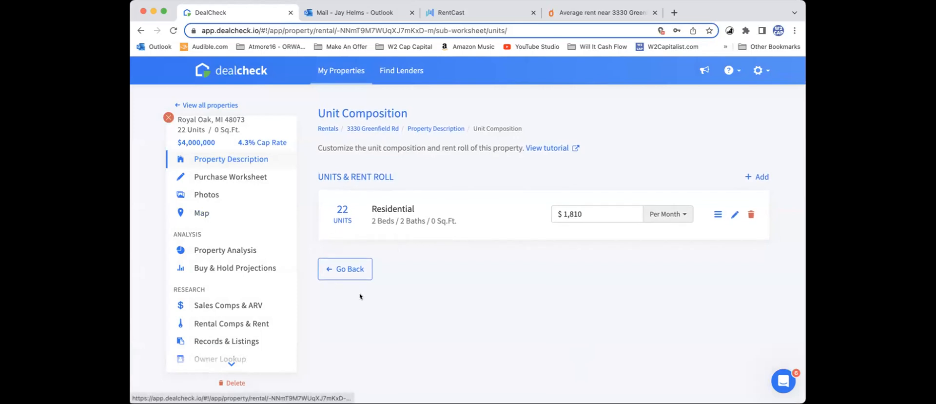
pyautogui.click(354, 271)
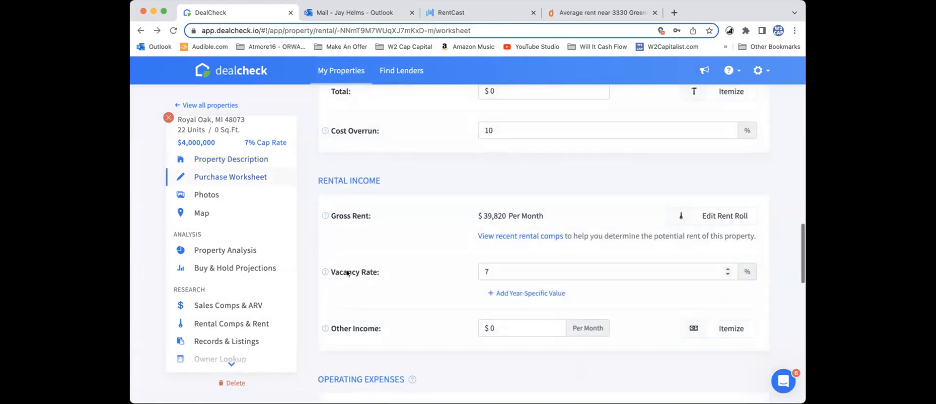
# Step: Open the property analysis and check the returns and investment criteria with the new rent roll at the $4,000,000 price
pyautogui.click(245, 164)
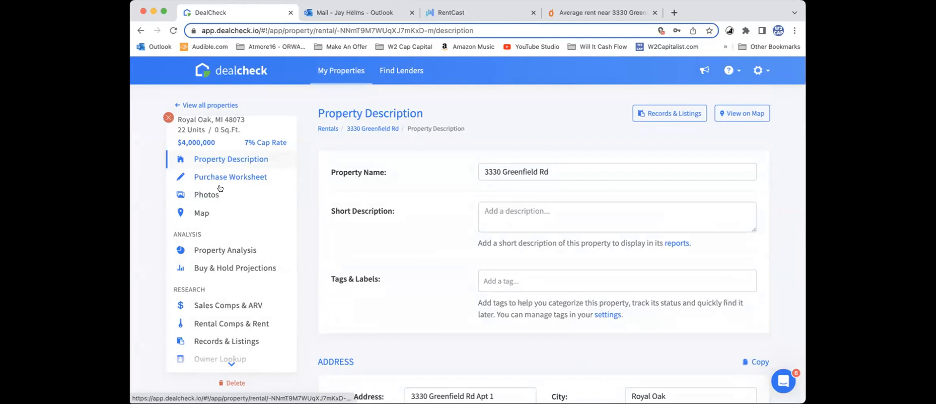
pyautogui.click(225, 250)
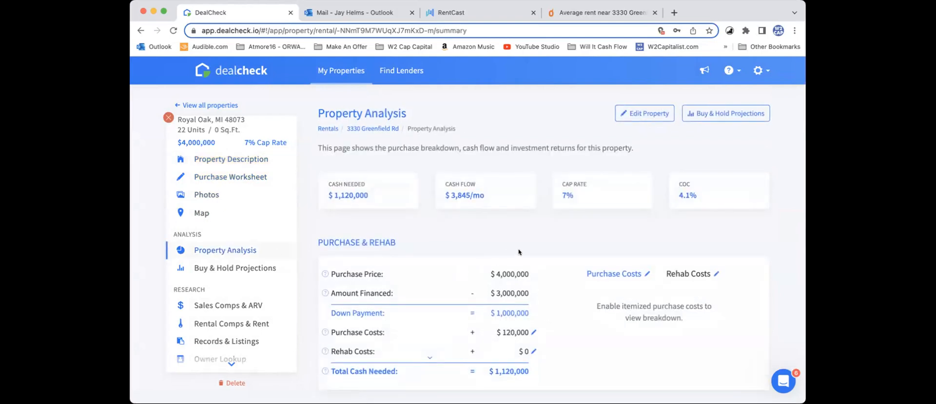
pyautogui.scroll(-1, 519, 251)
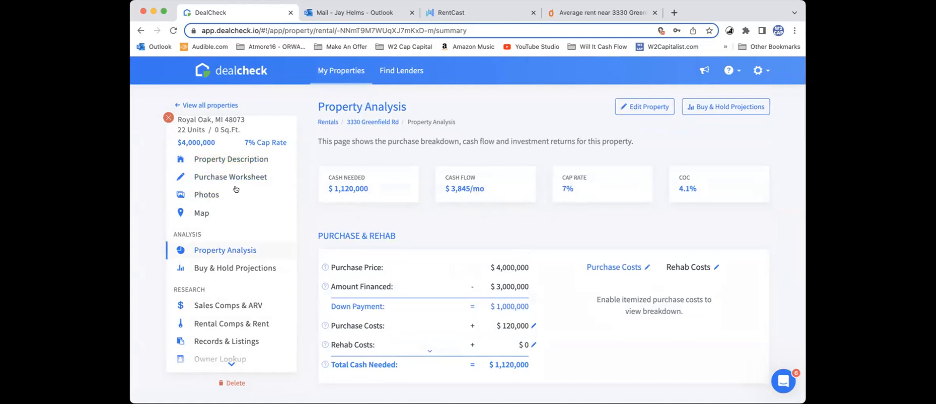
pyautogui.moveTo(166, 119)
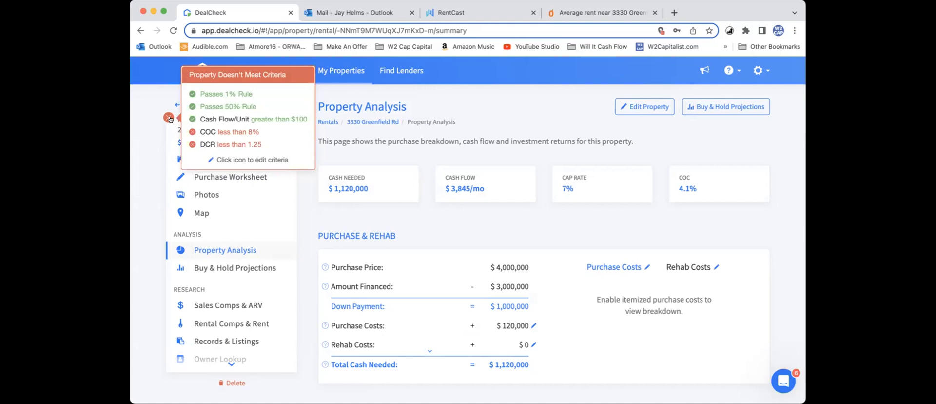
pyautogui.scroll(-1, 337, 208)
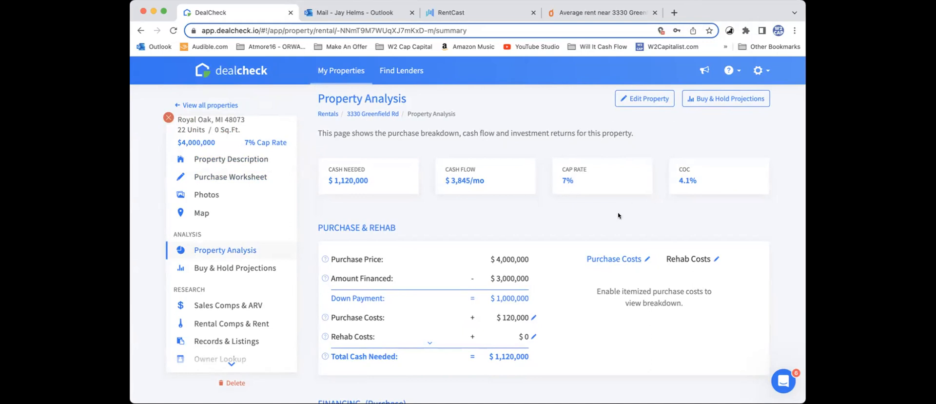
# Step: Open the offer calculator and check the highest offer that meets all selected criteria
pyautogui.scroll(-3, 244, 228)
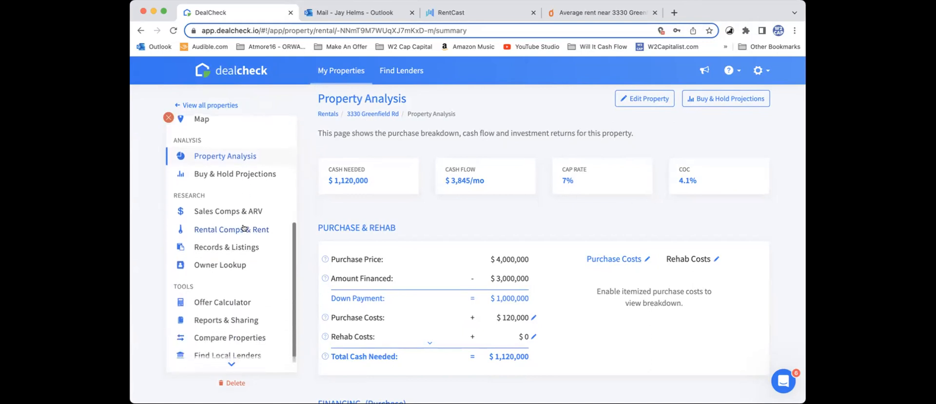
pyautogui.scroll(-1, 244, 228)
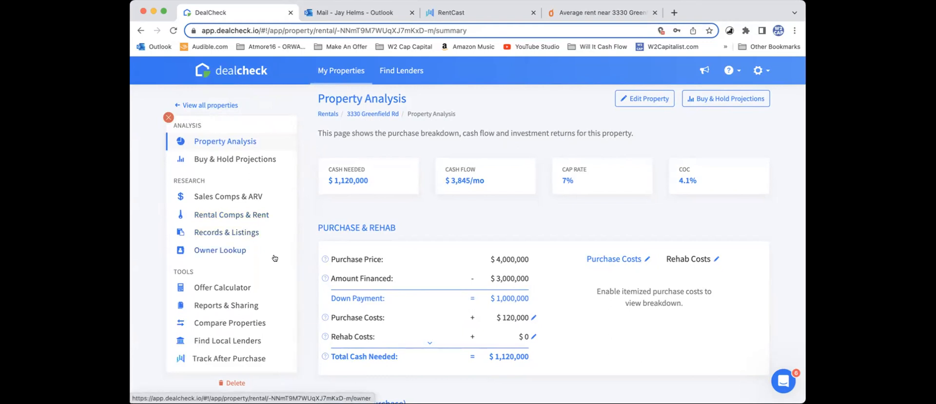
pyautogui.click(242, 287)
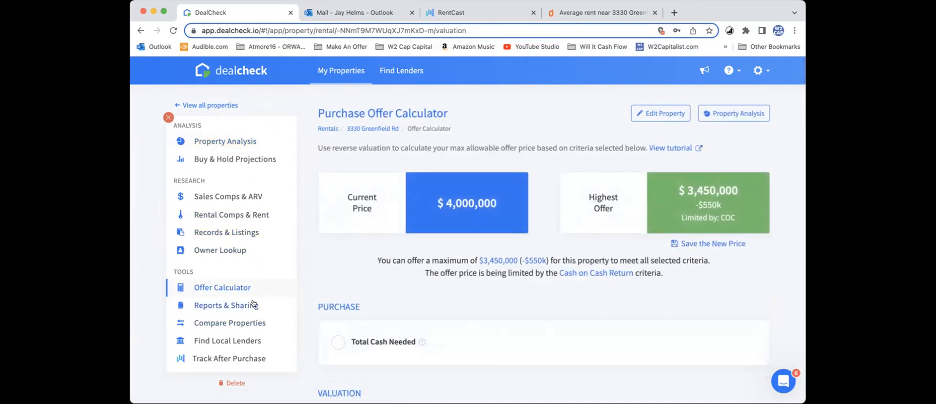
pyautogui.scroll(5, 254, 303)
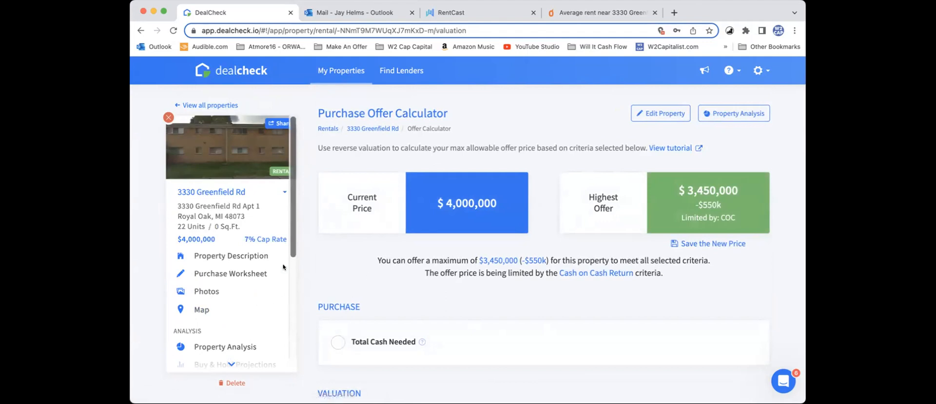